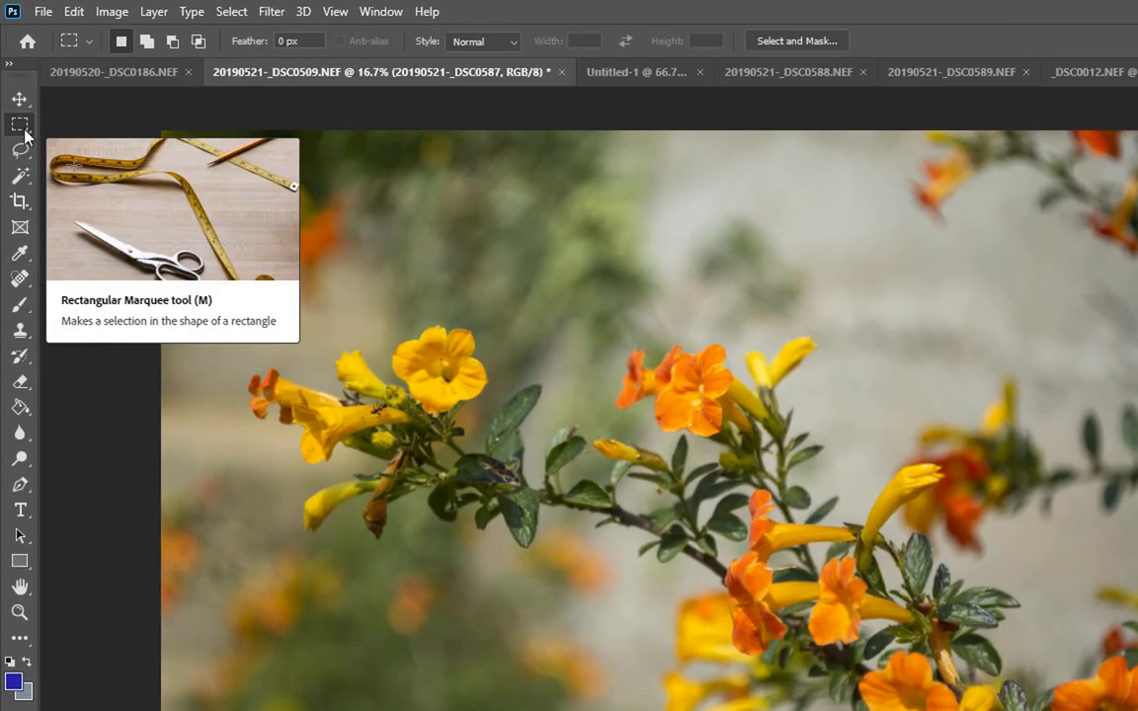
Look through the marquee, lasso and wand tool groups and the selection commands available for the photo.
right_click(26, 131)
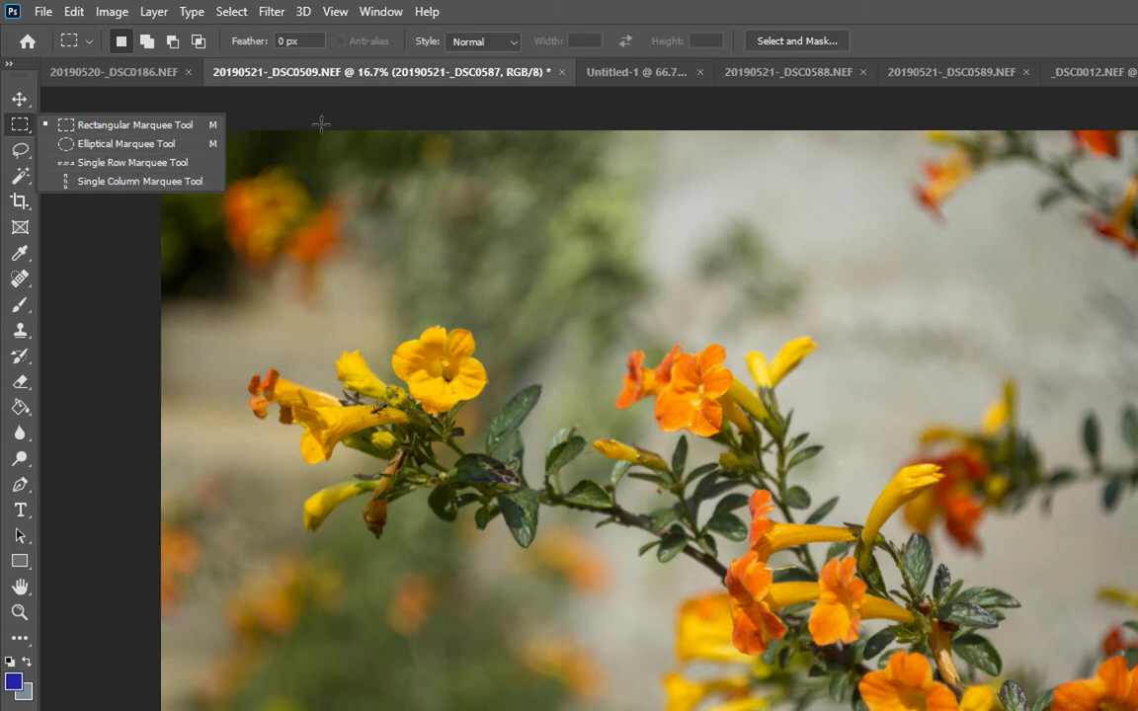
click(23, 150)
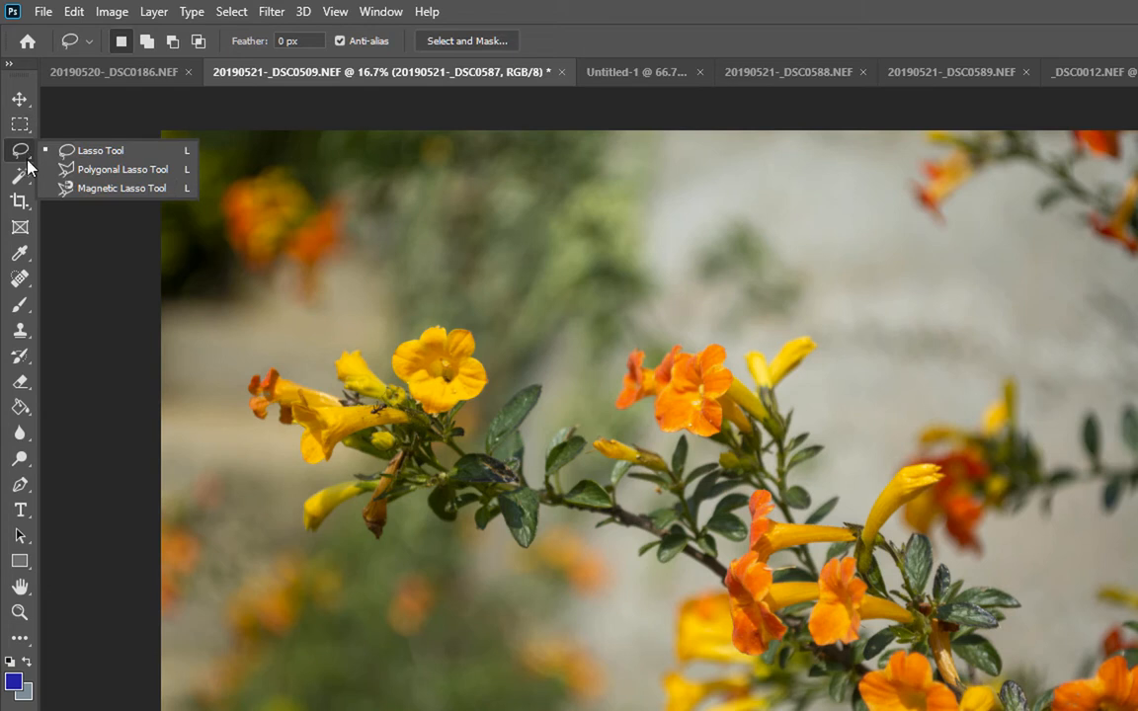
click(22, 176)
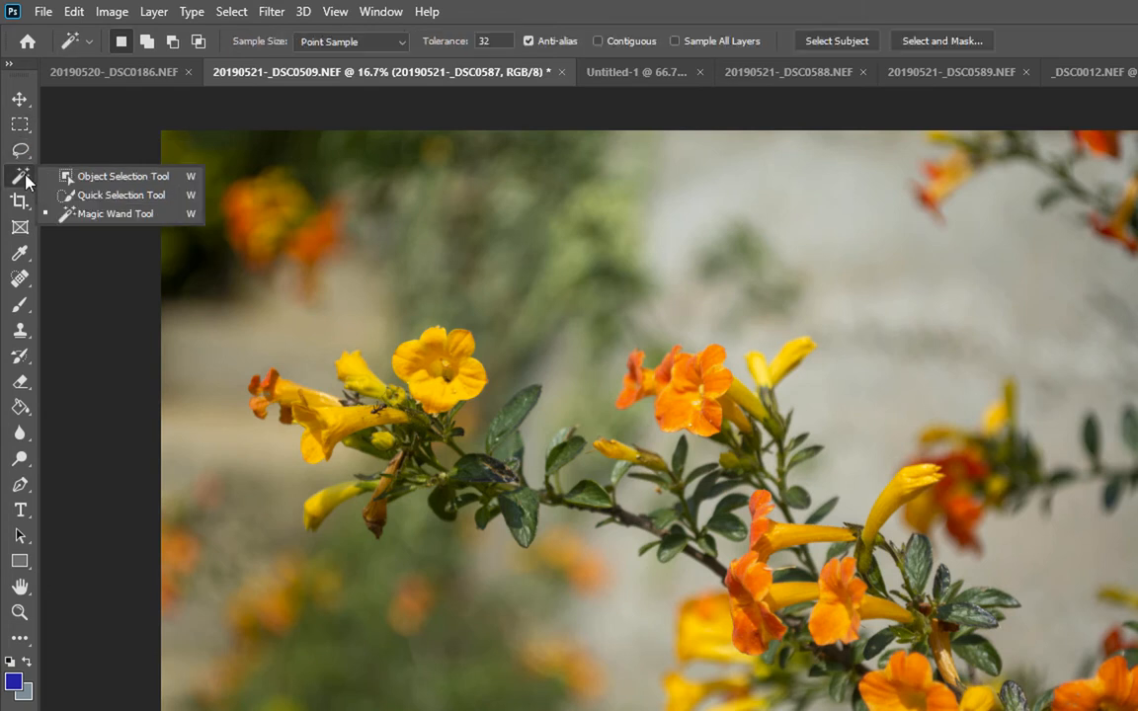
click(232, 11)
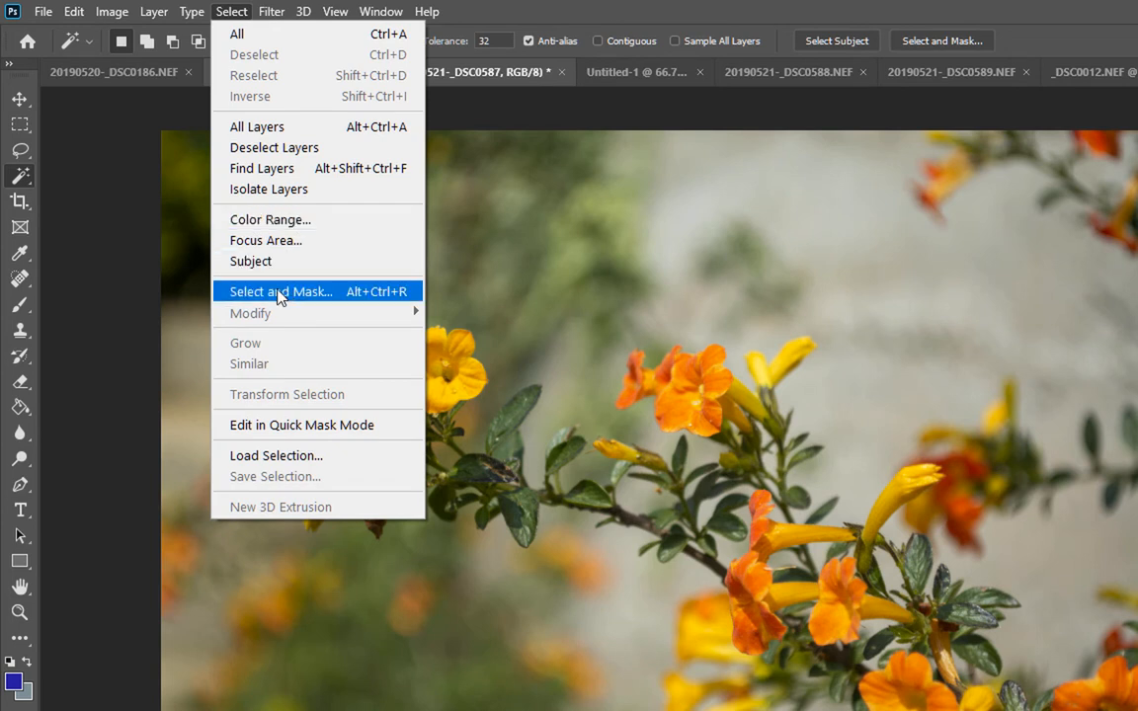
click(512, 12)
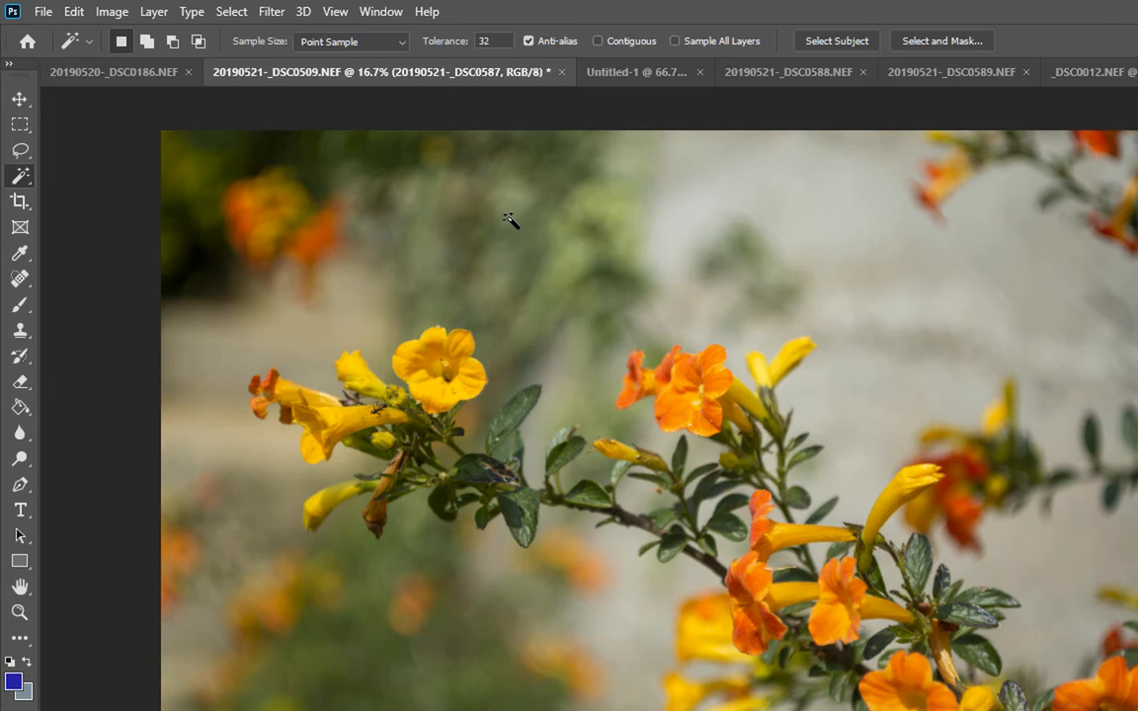
Activate the Rectangular Marquee tool and add a new blank layer above the 20190521-_DSC0587 layer.
click(20, 124)
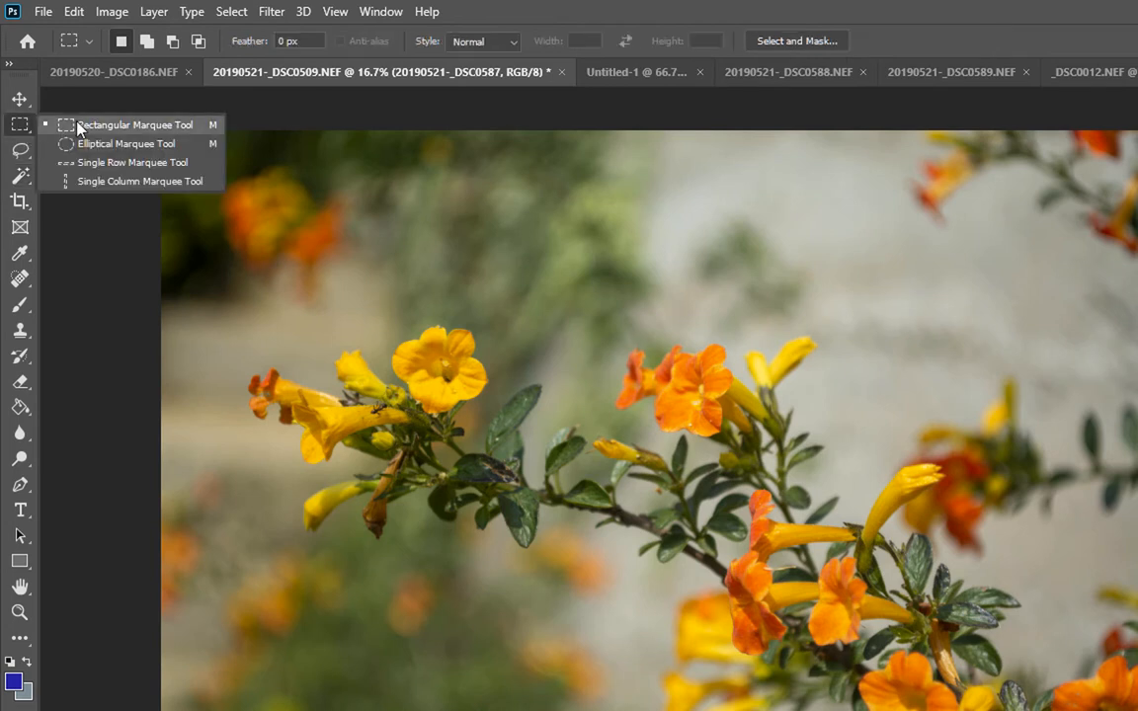
click(68, 111)
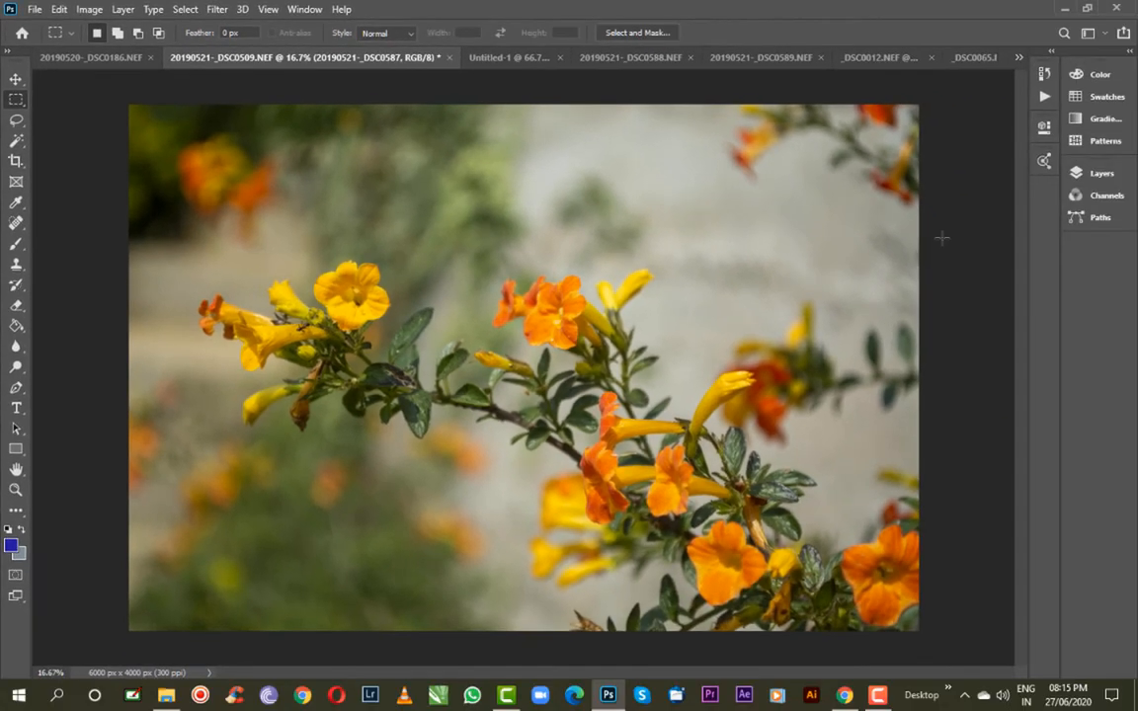
click(1097, 173)
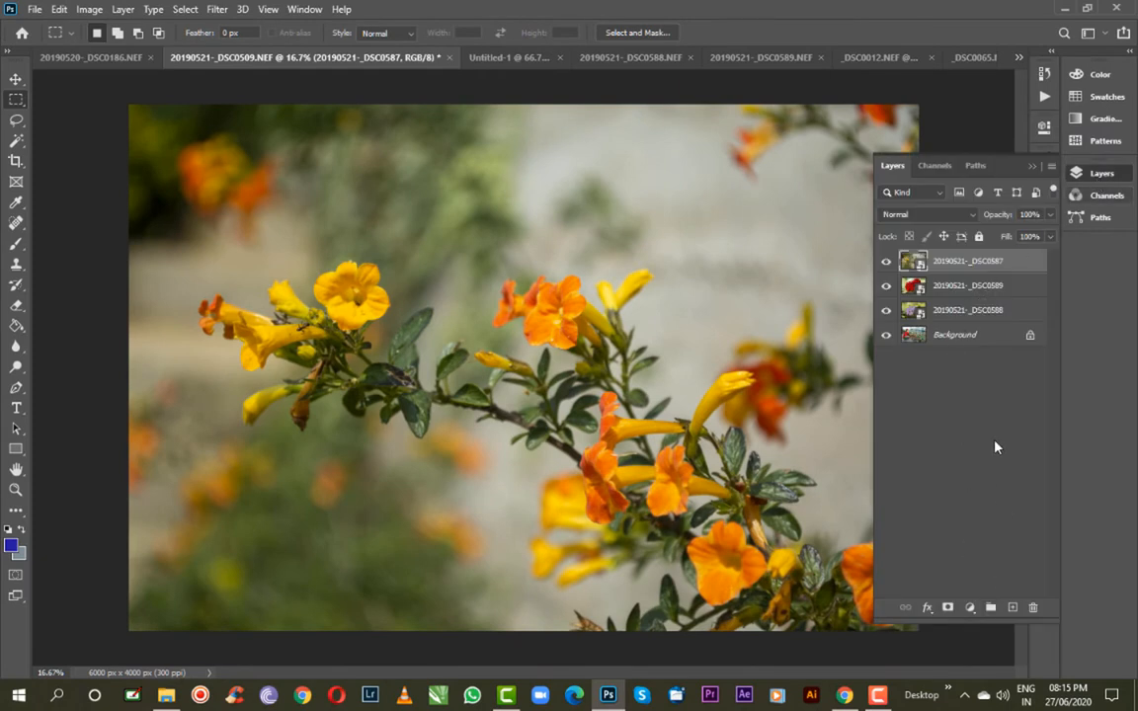
click(1013, 607)
Draw a rectangular selection over the central flowers and replace it with one covering the entire photo.
drag(332, 188, 564, 425)
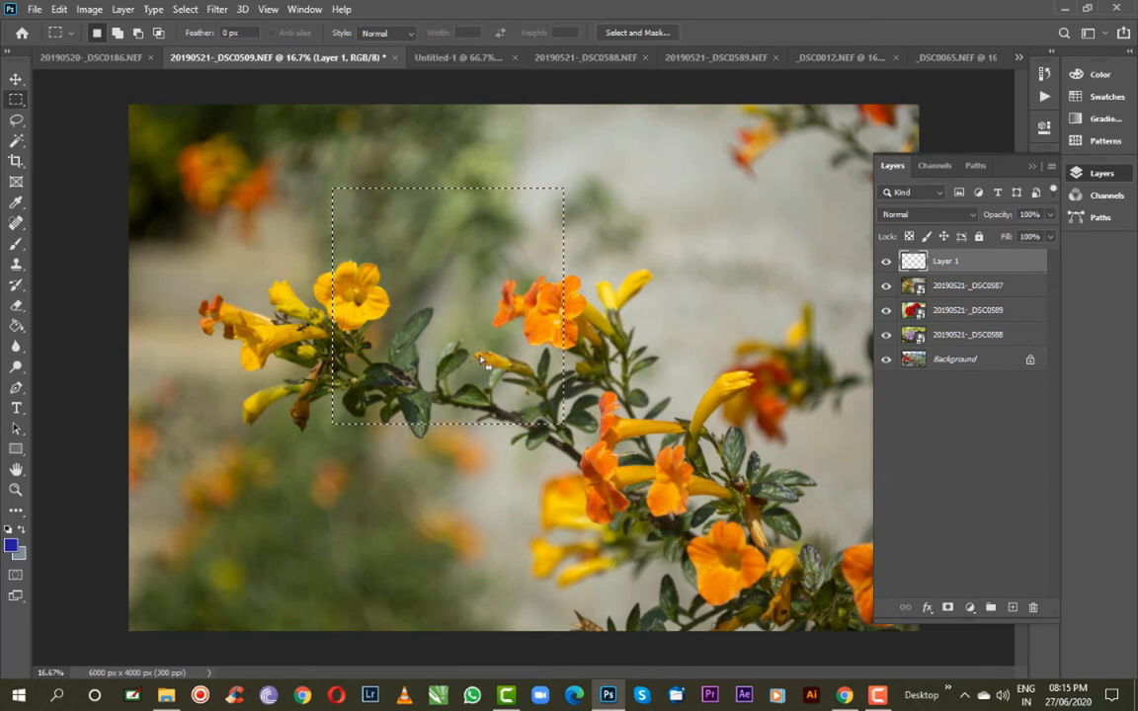
drag(118, 97, 541, 383)
drag(361, 245, 919, 633)
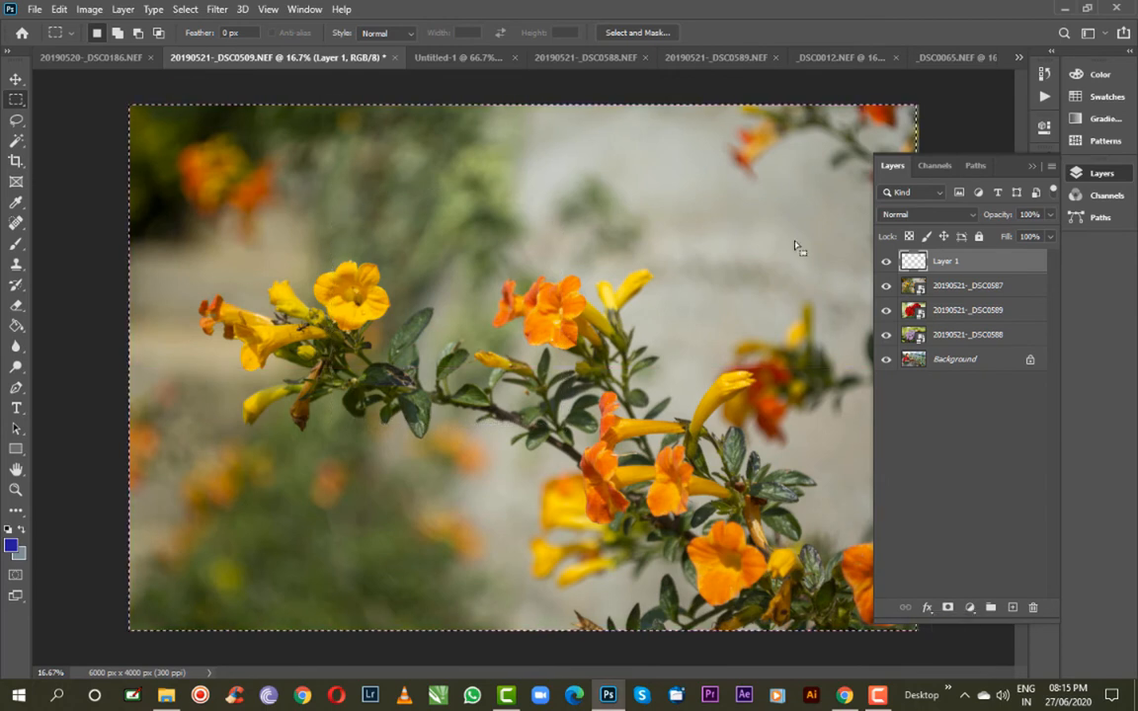
drag(119, 99, 925, 656)
drag(90, 87, 923, 641)
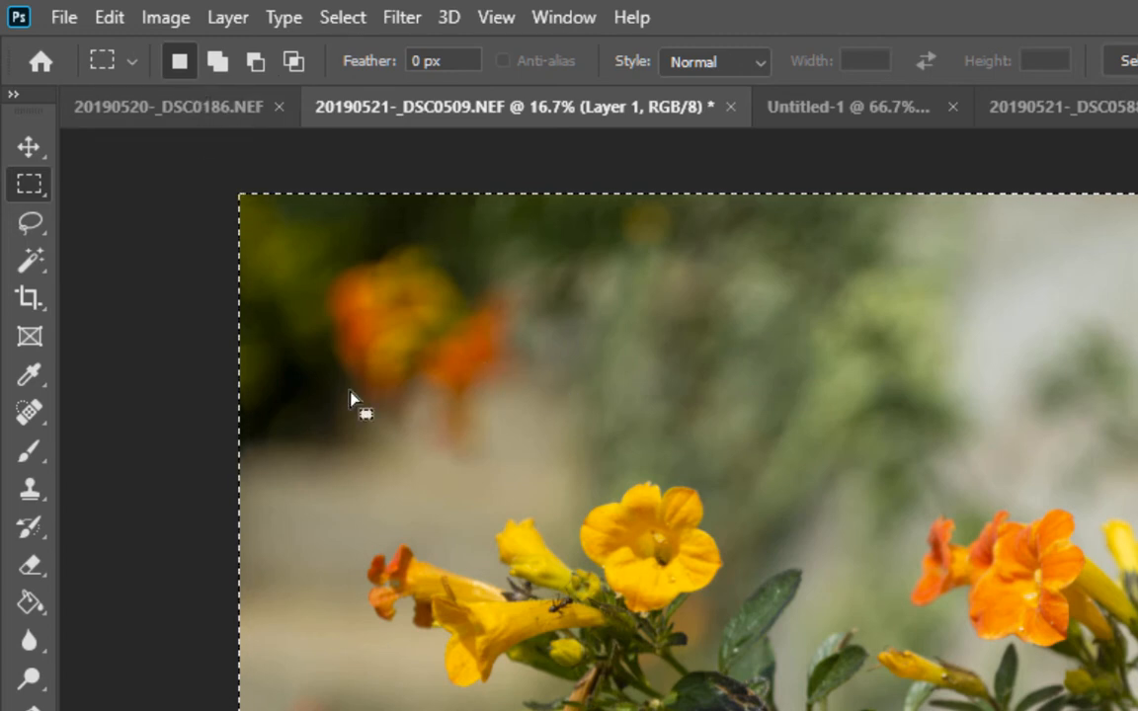
Draw three successive rectangular selections over different flowers, each replacing the previous one, ending with a tall one over the yellow buds.
drag(396, 428, 533, 606)
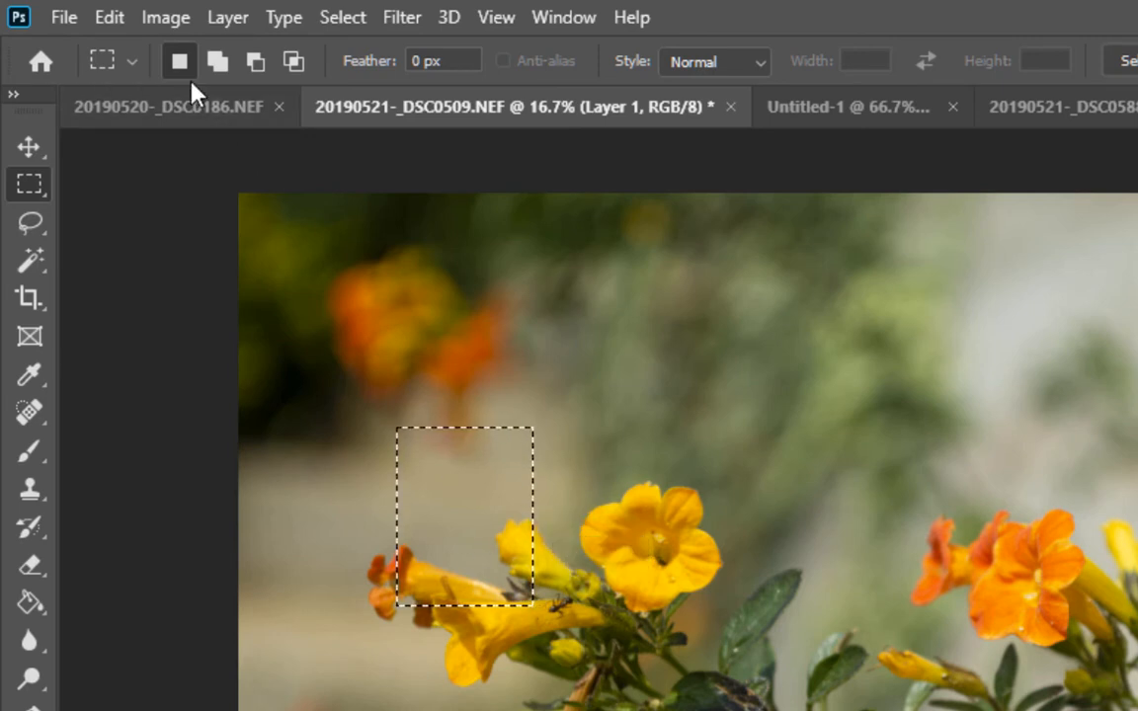
drag(825, 327, 1031, 556)
drag(465, 406, 617, 707)
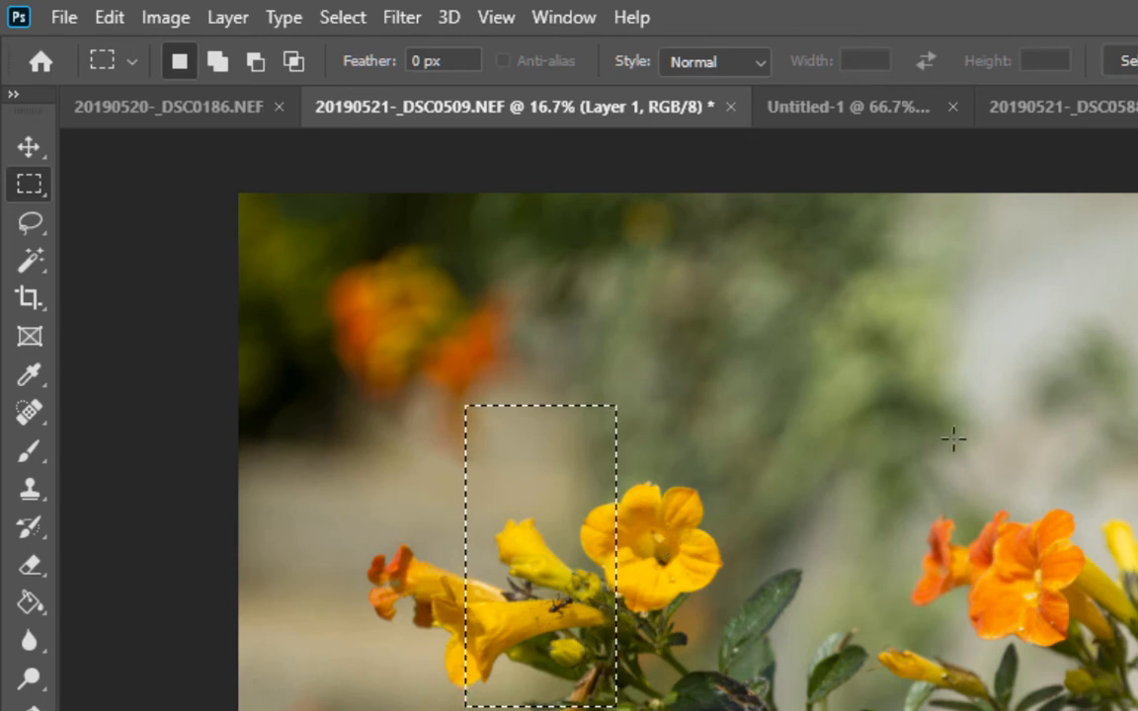
Add two tall rectangles to the selection, one over the central orange flower and one above the blurred flowers near the photo's right side.
click(218, 61)
drag(896, 385, 1079, 622)
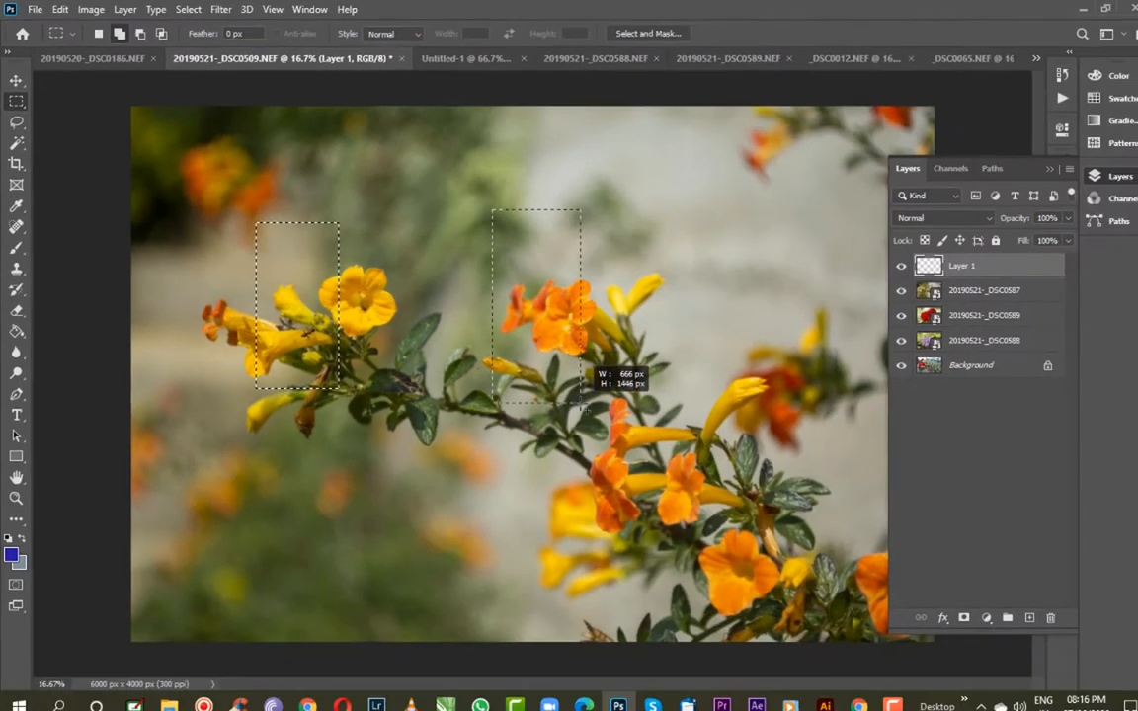
drag(615, 318, 572, 395)
drag(701, 199, 790, 404)
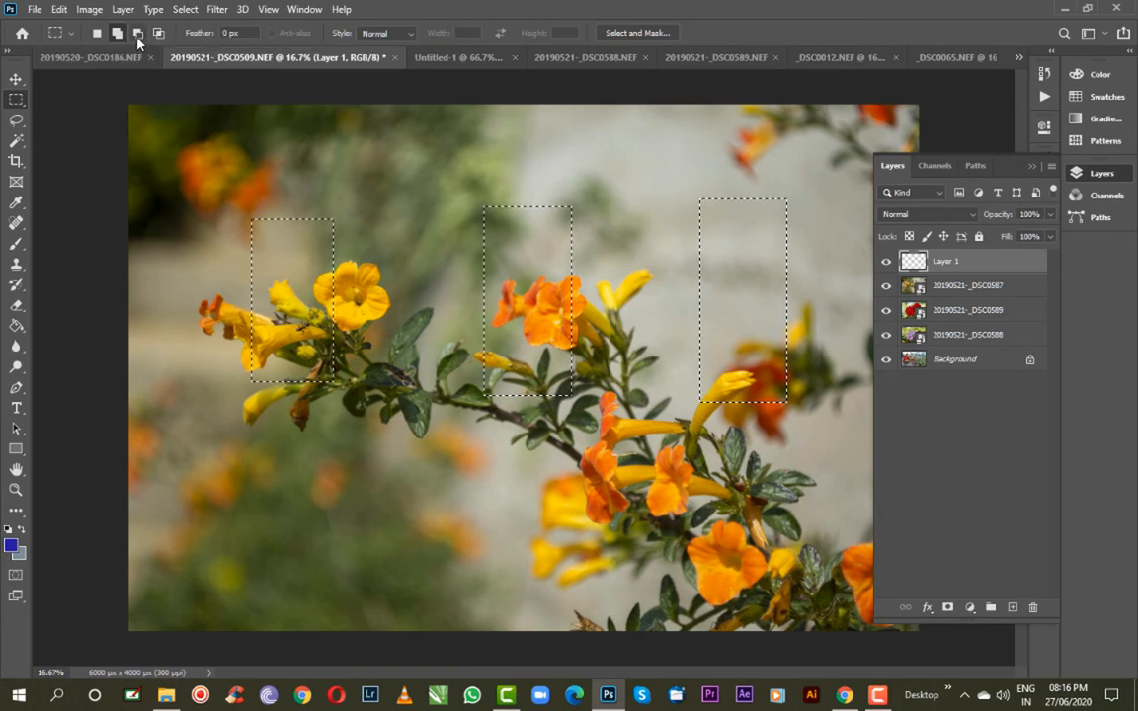
Subtract a horizontal band across all three selected rectangles and a vertical strip through the middle one, and deselect everything.
drag(200, 269, 821, 309)
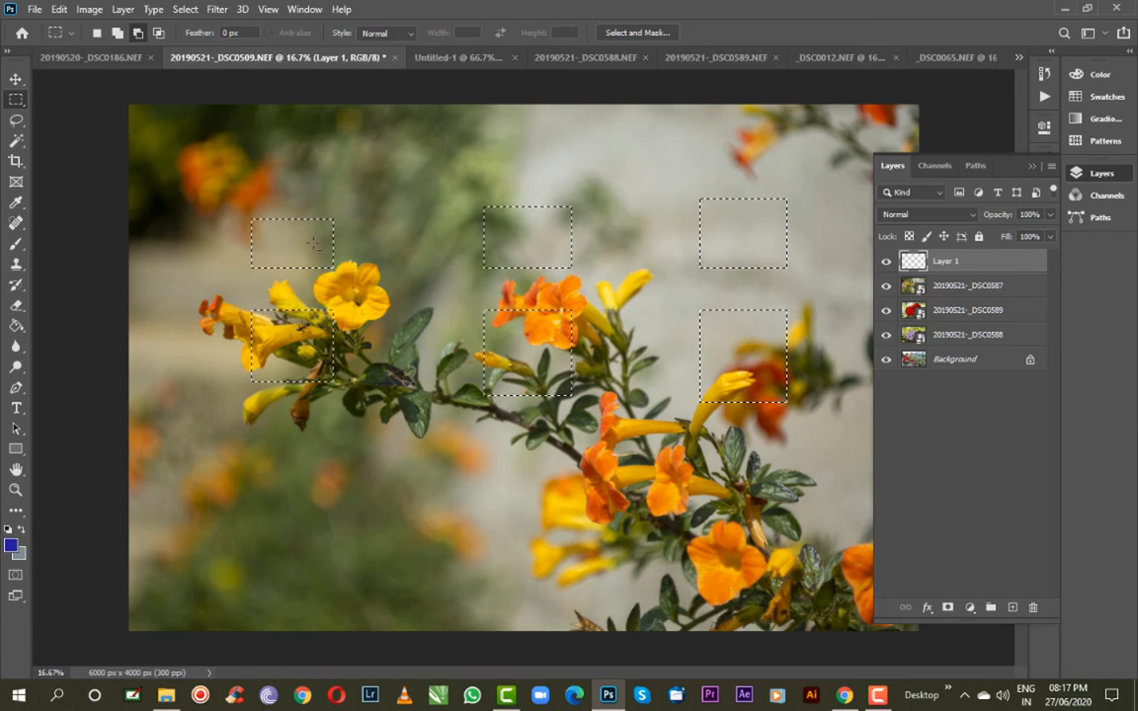
drag(534, 173, 514, 464)
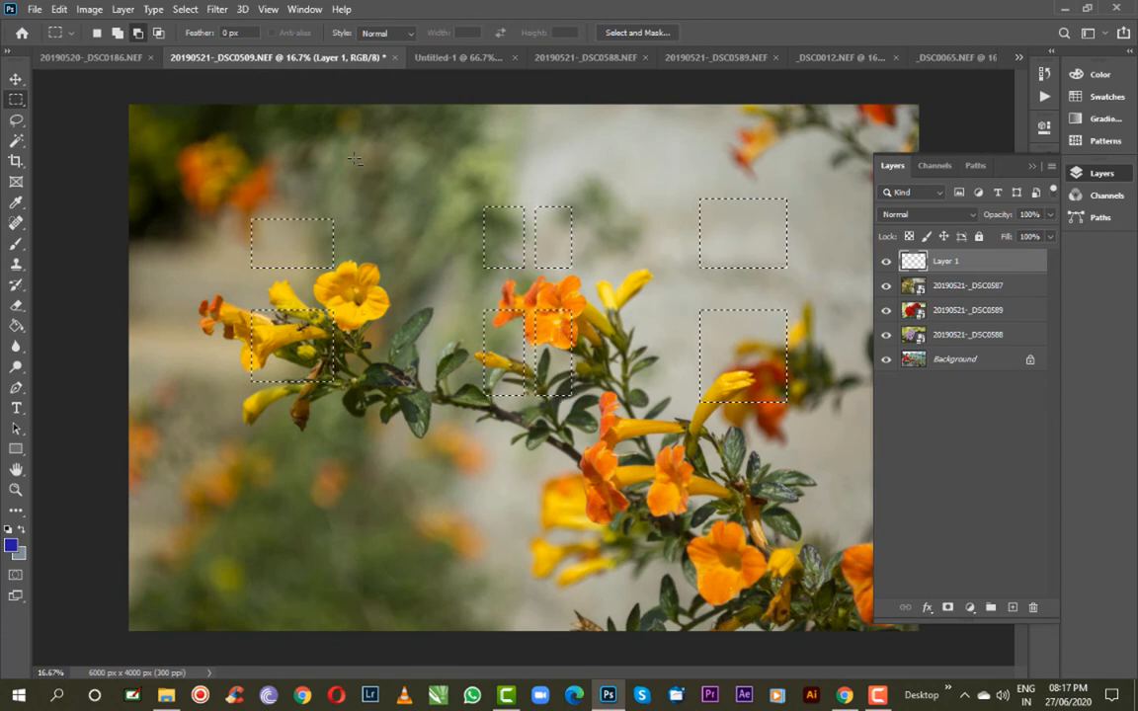
click(185, 10)
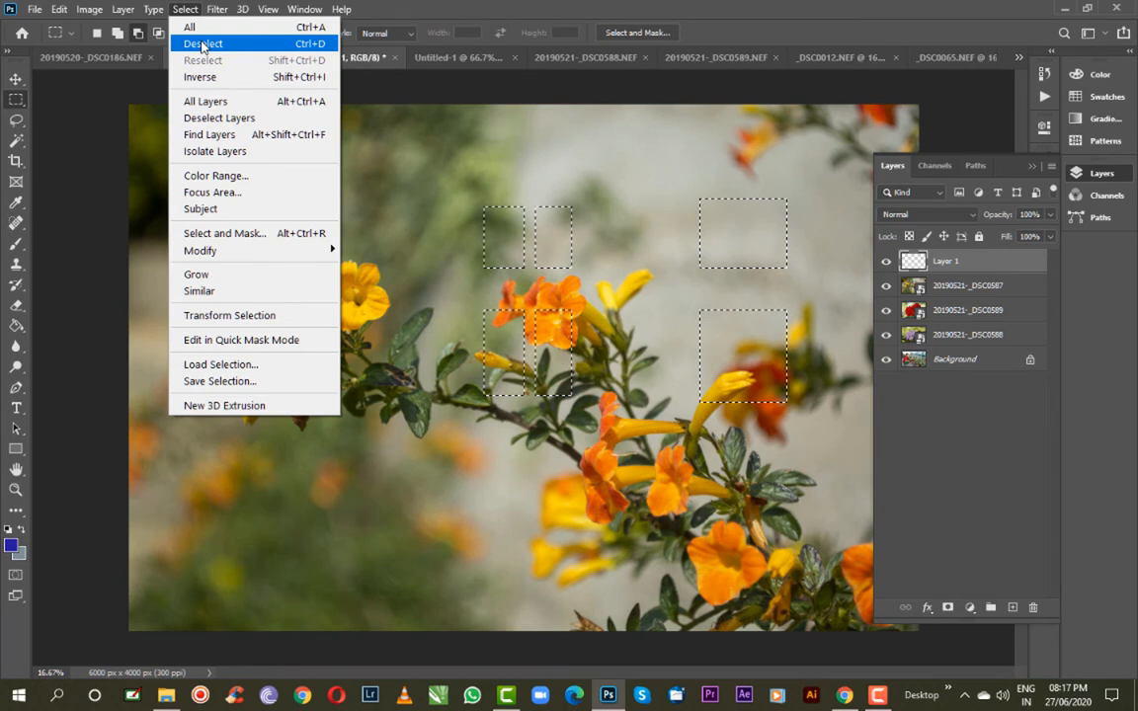
click(681, 15)
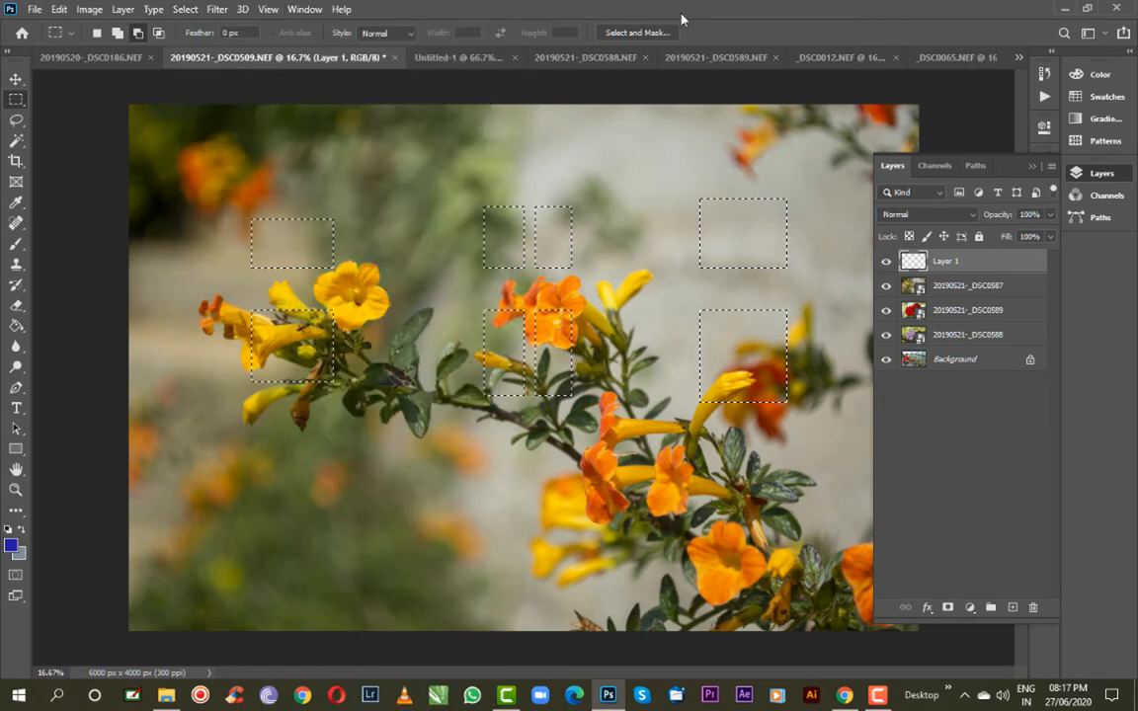
key(ctrl+d)
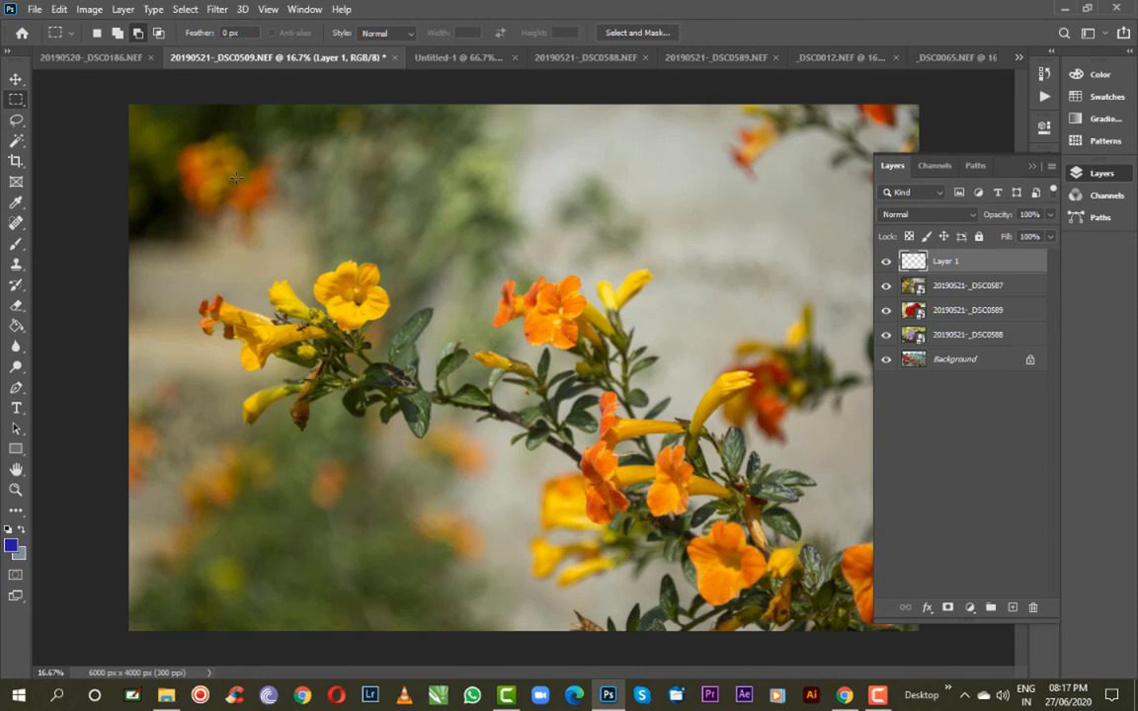
Select a rectangle over the yellow flower and subtract a horizontal notch from its right side.
drag(232, 174, 377, 336)
drag(515, 196, 637, 326)
drag(590, 194, 690, 371)
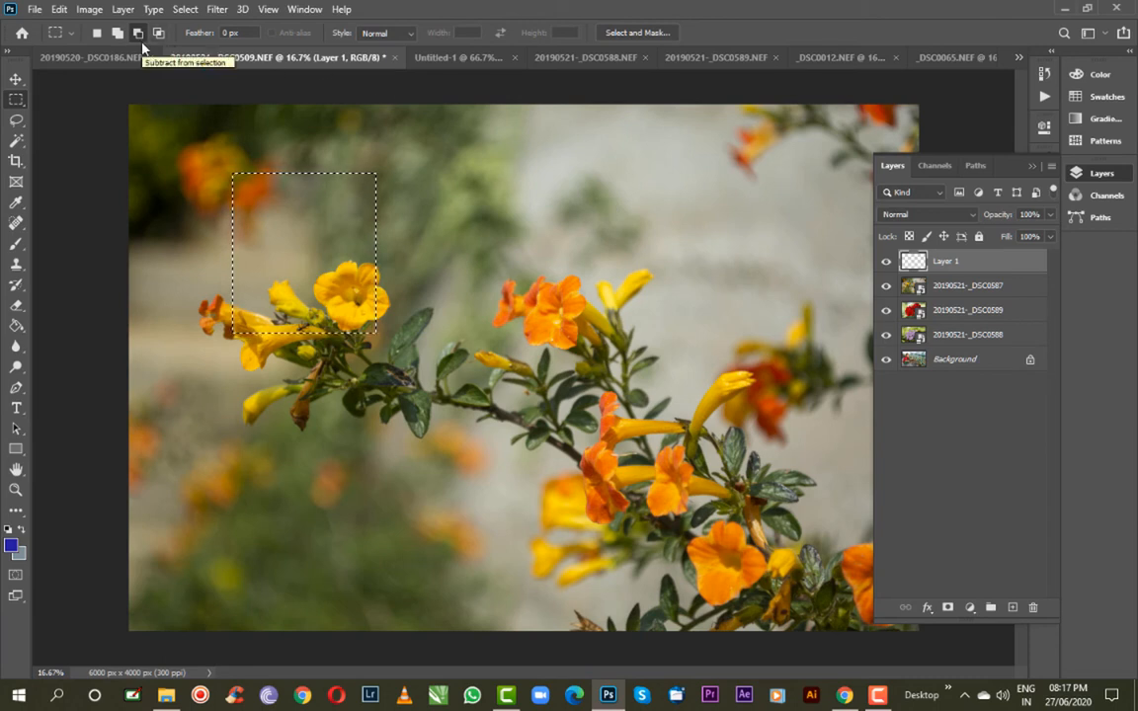
drag(302, 227, 467, 256)
drag(629, 170, 683, 281)
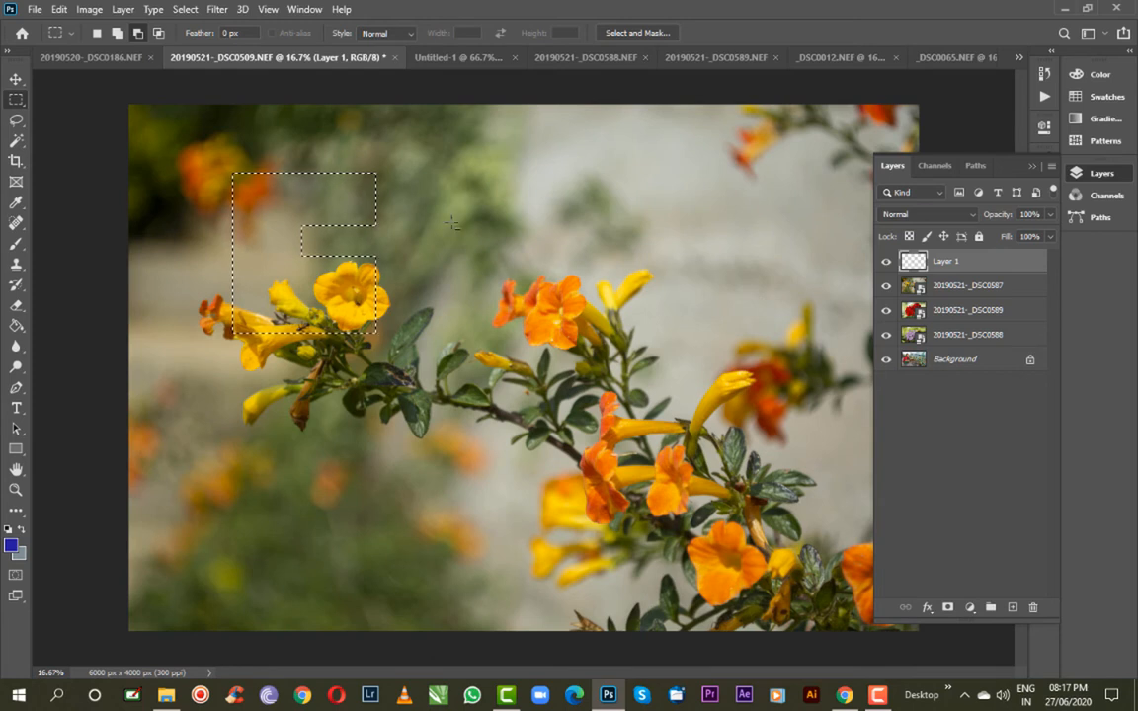
Intersect the notched selection with a rectangle overlapping its upper-left corner, keeping only the common area.
click(158, 36)
drag(195, 143, 259, 240)
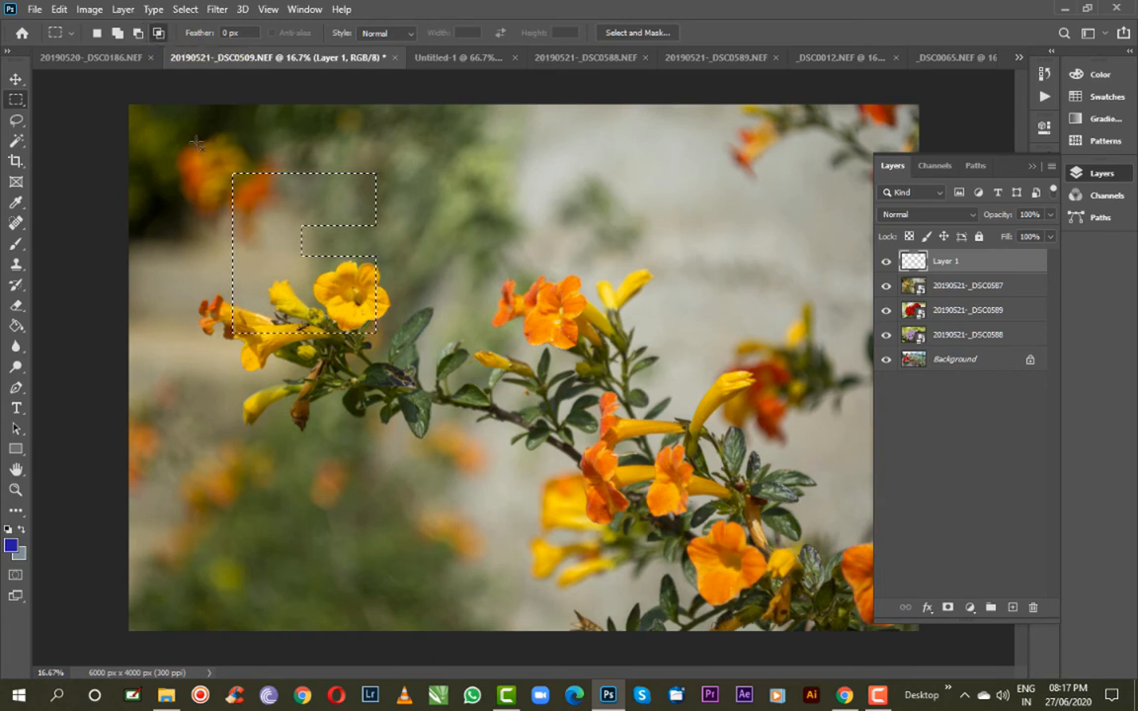
drag(488, 411, 526, 405)
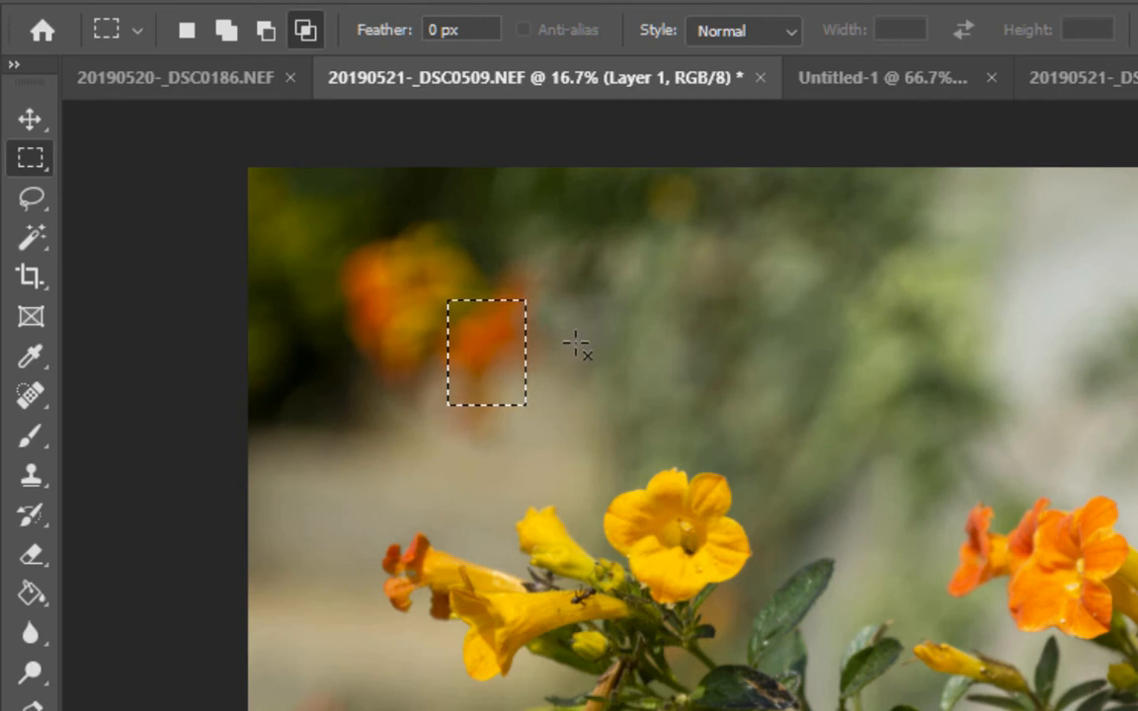
drag(577, 343, 478, 472)
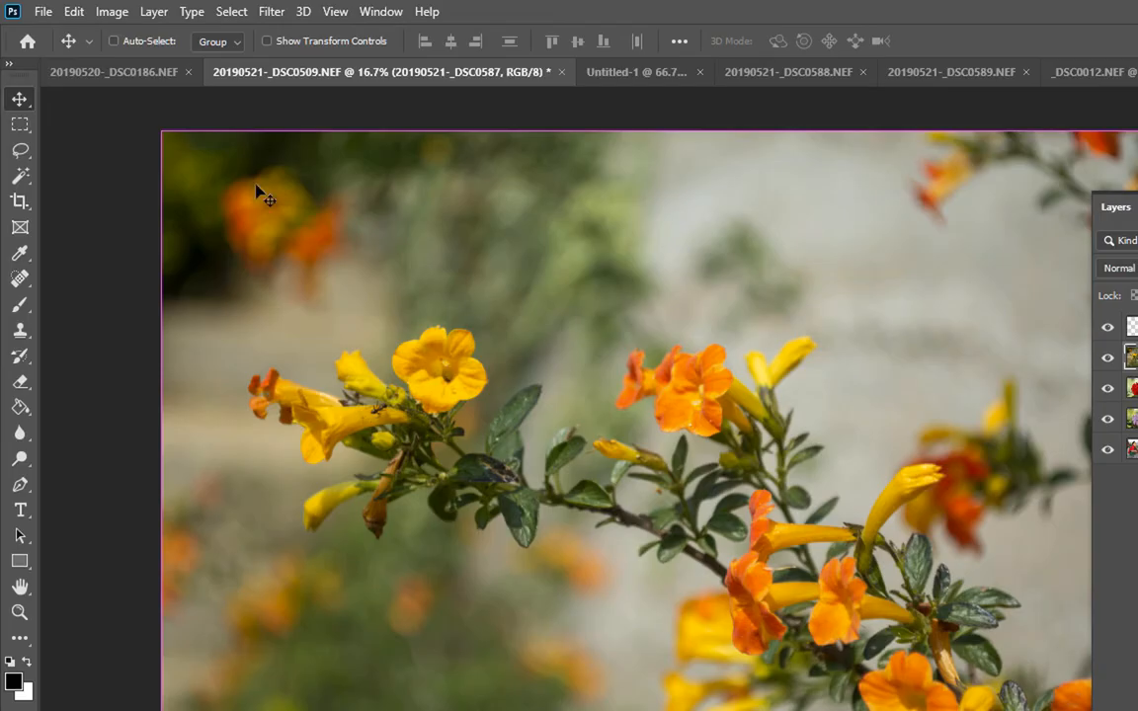
Select a rectangle spanning the yellow and central orange flowers with the Rectangular Marquee tool, and deselect it.
key(m)
drag(404, 256, 737, 488)
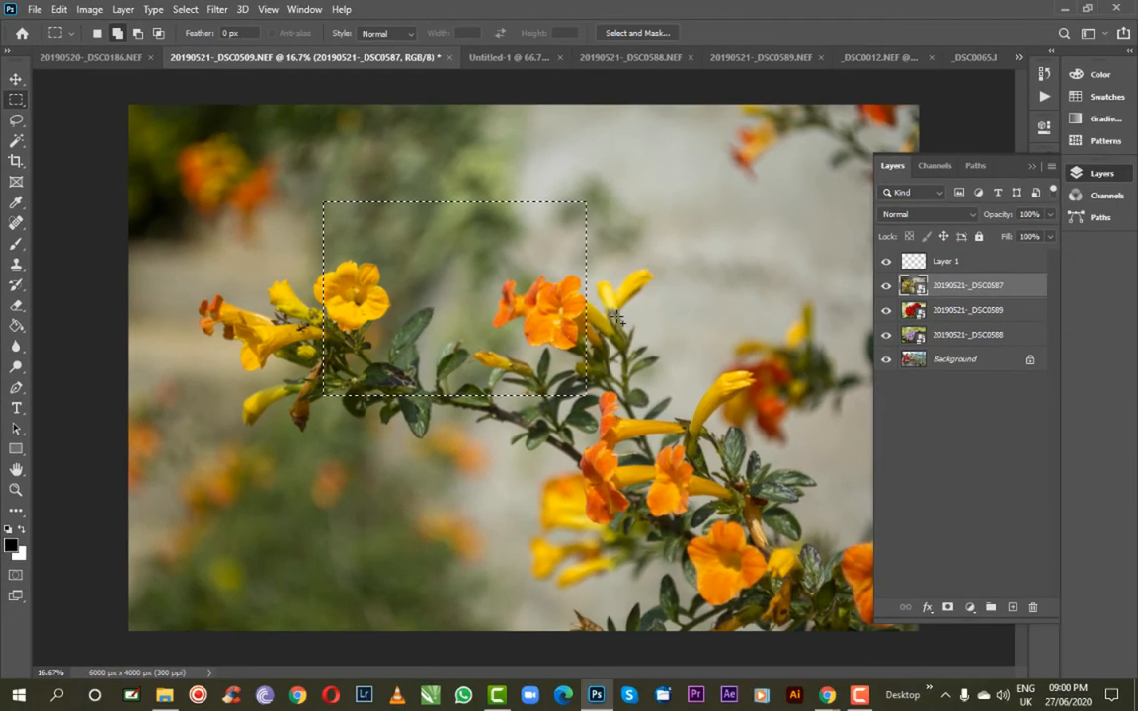
key(ctrl+d)
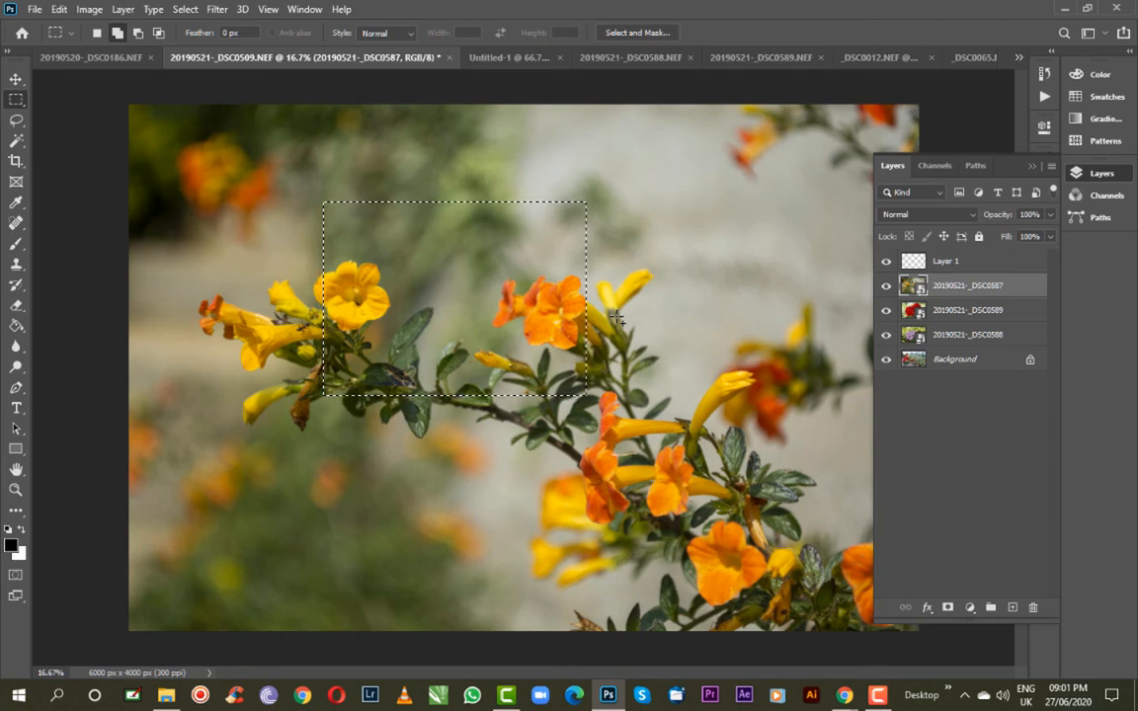
Draw an elliptical selection about 1806 by 949 px between the yellow and orange flowers, and deselect it.
right_click(14, 103)
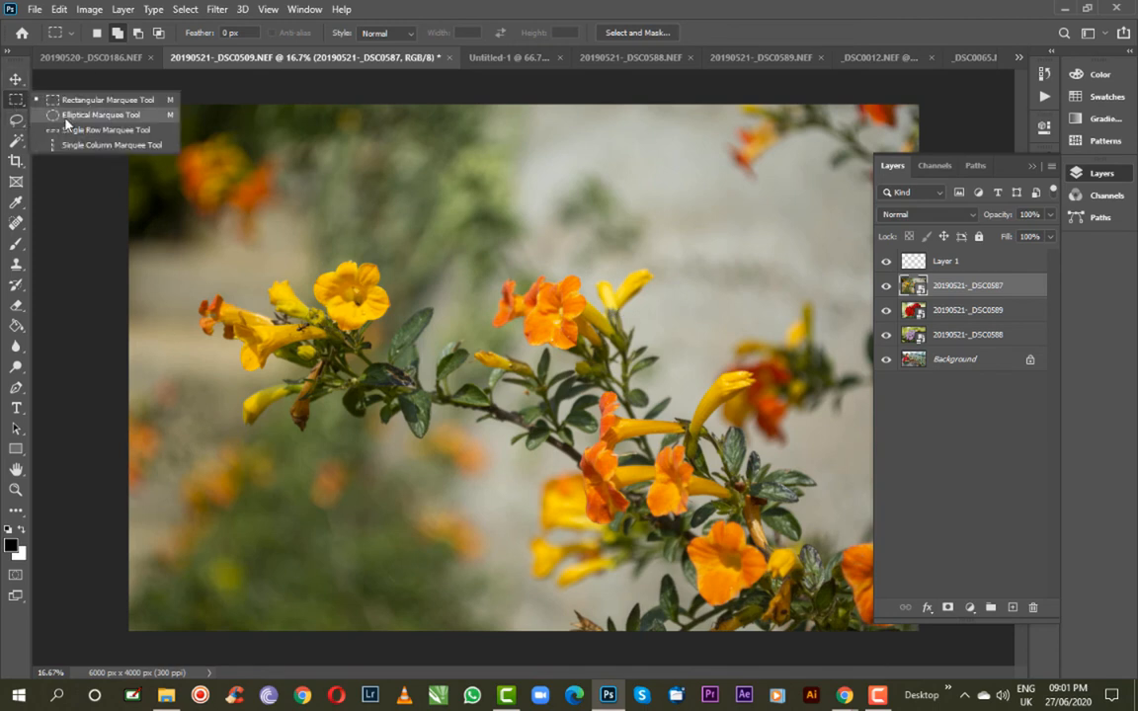
click(65, 118)
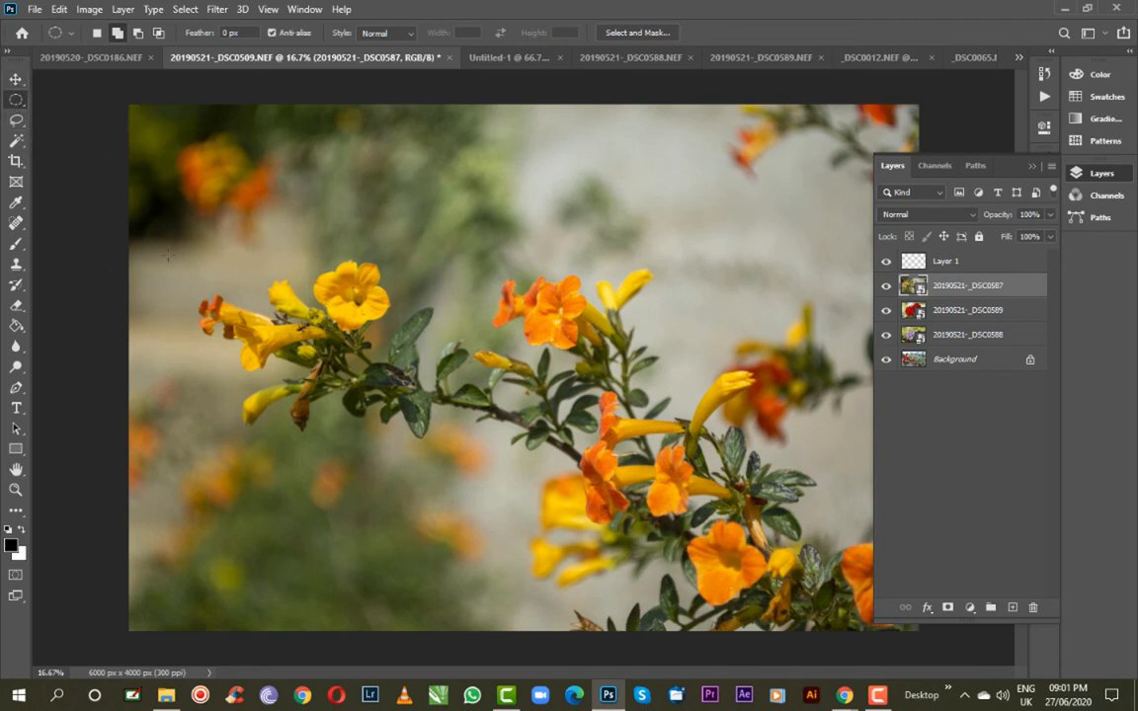
drag(351, 195, 591, 321)
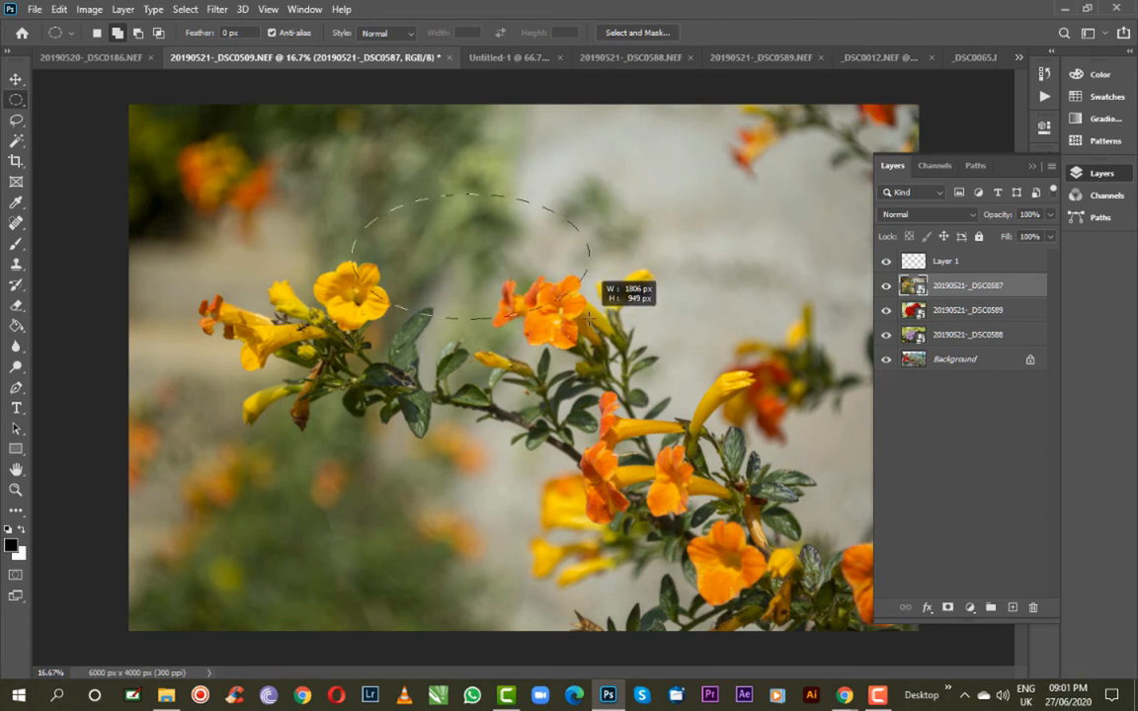
drag(590, 319, 590, 320)
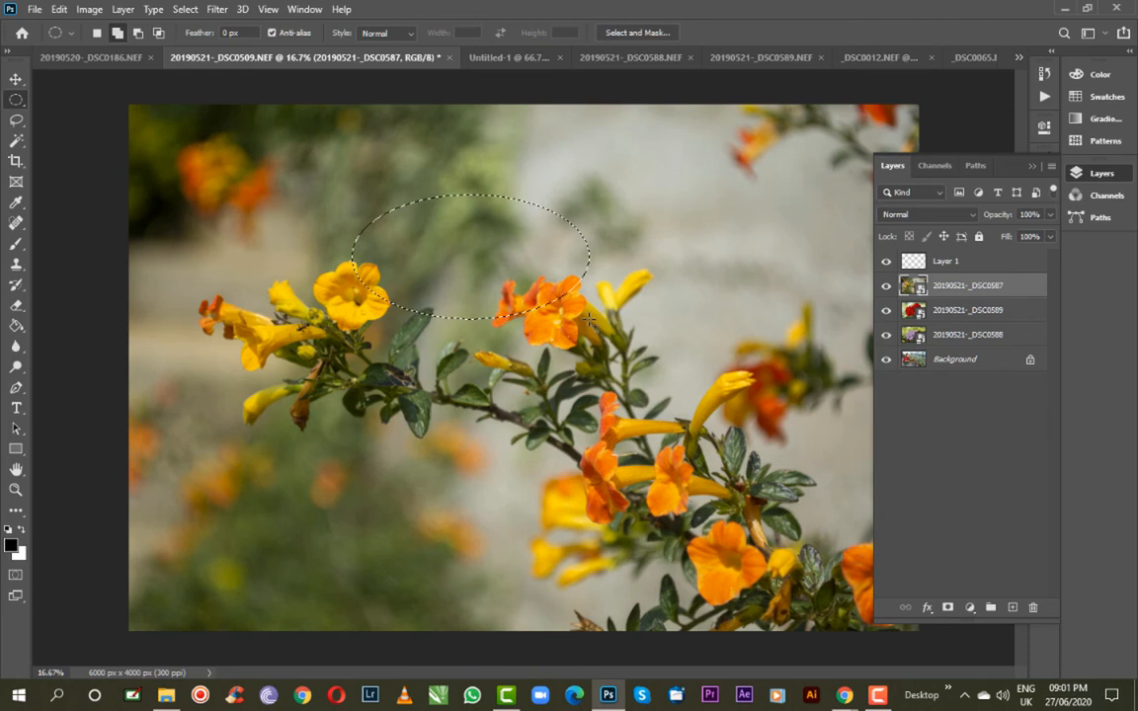
click(595, 331)
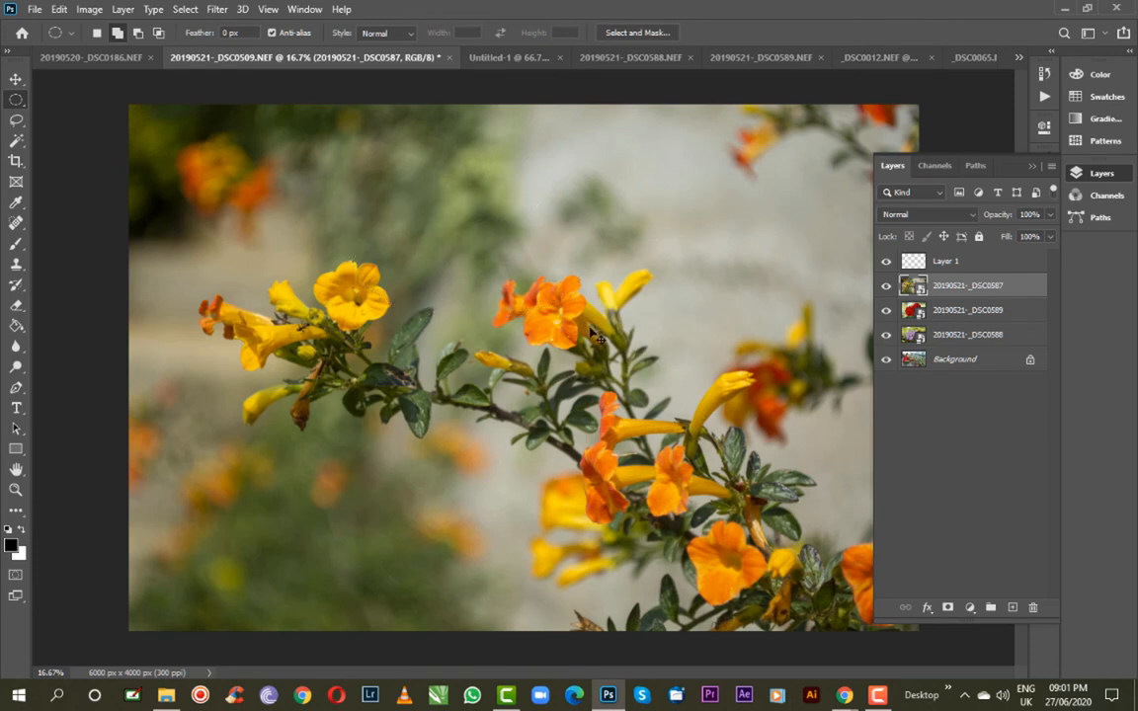
Select a circle over the central branch and add rectangles over the blurred orange flowers and the grey wall.
drag(344, 204, 565, 427)
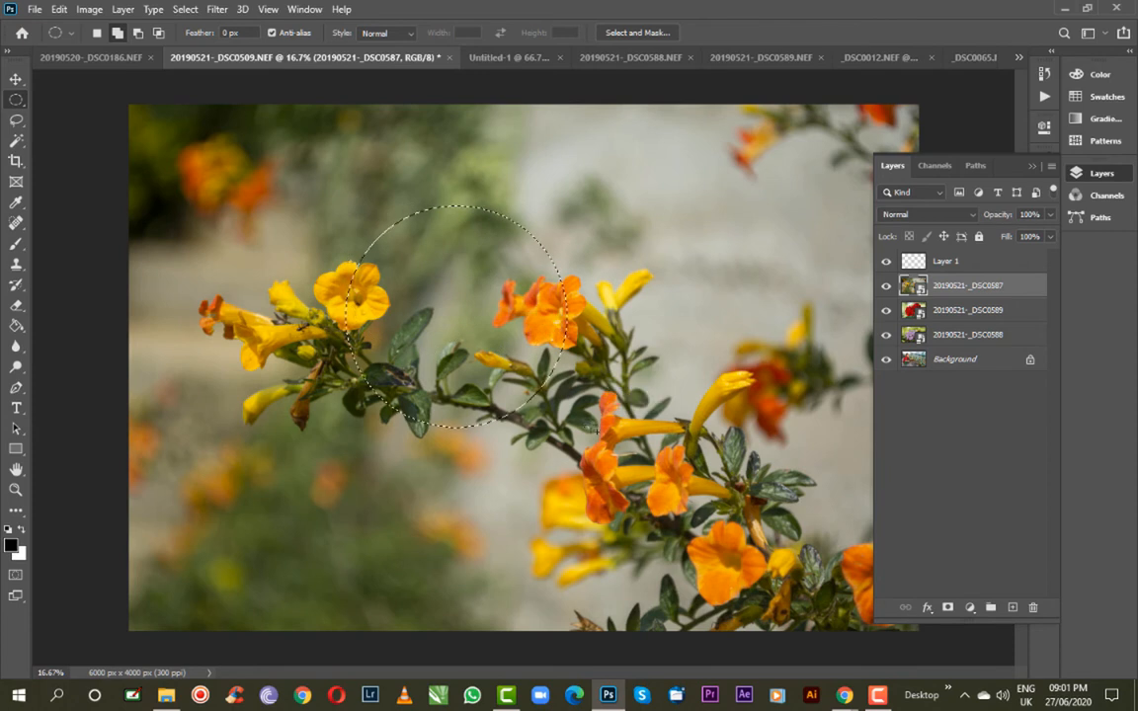
right_click(15, 104)
click(42, 111)
right_click(16, 99)
click(60, 106)
drag(173, 165, 258, 241)
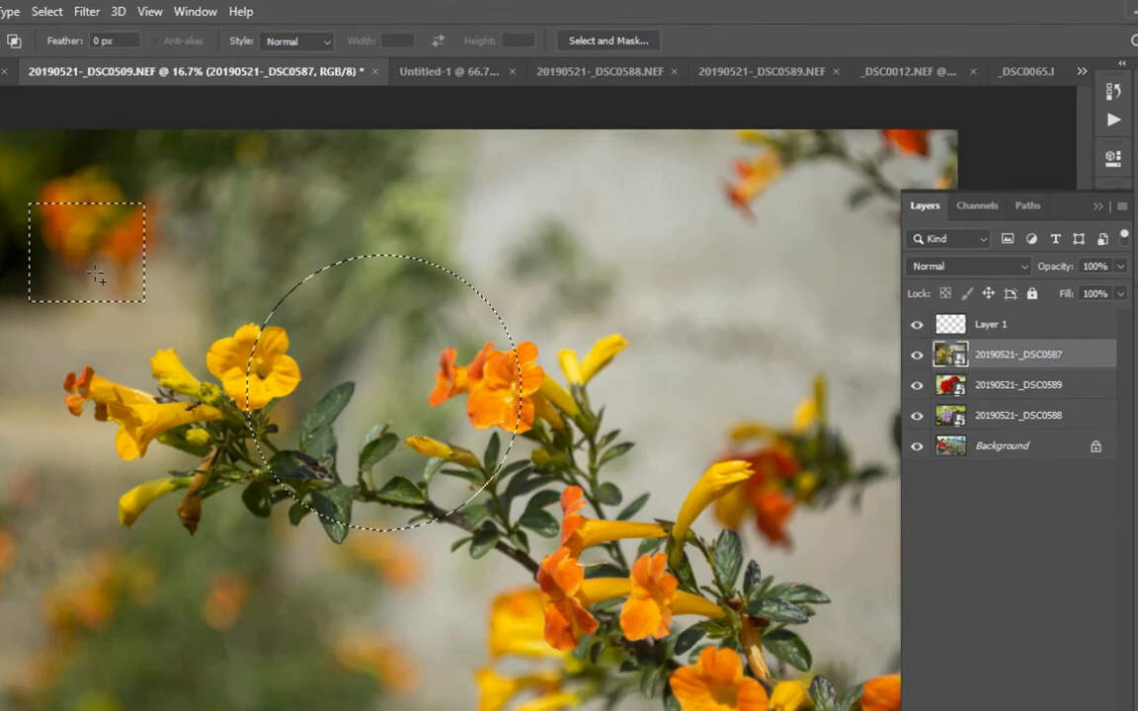
drag(590, 192, 738, 338)
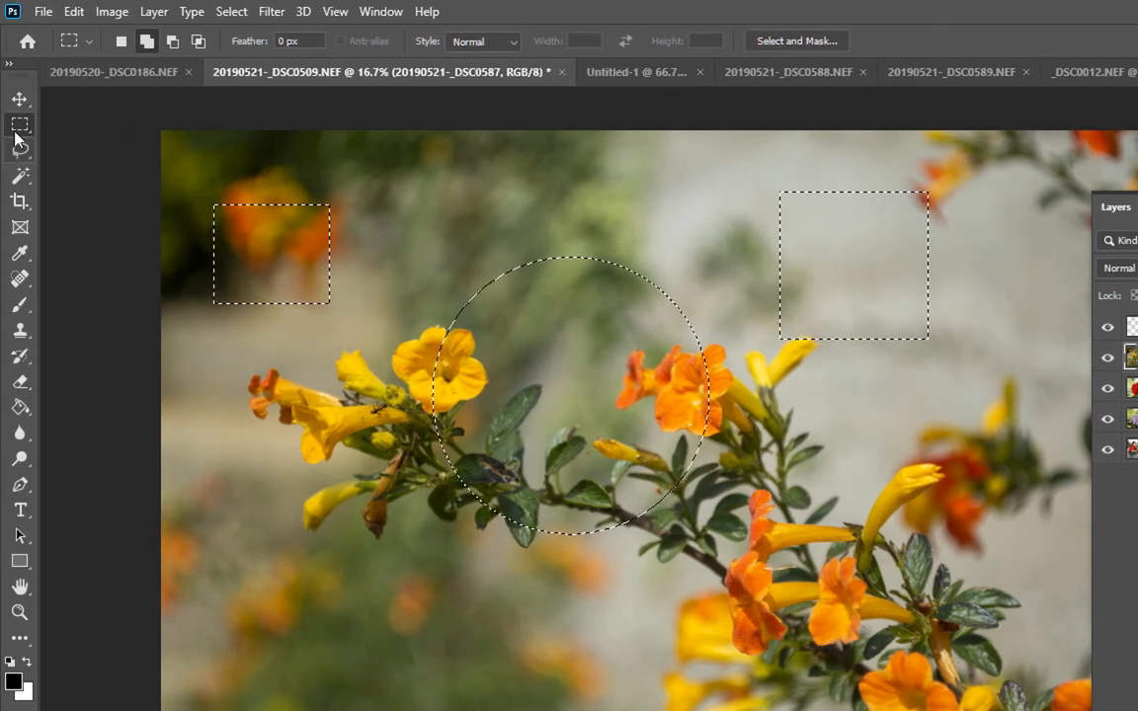
Add an elliptical-marquee circle about 828 px across, repositioned while drawing to overlap the rectangle over the blurred orange flowers.
right_click(4, 124)
click(68, 147)
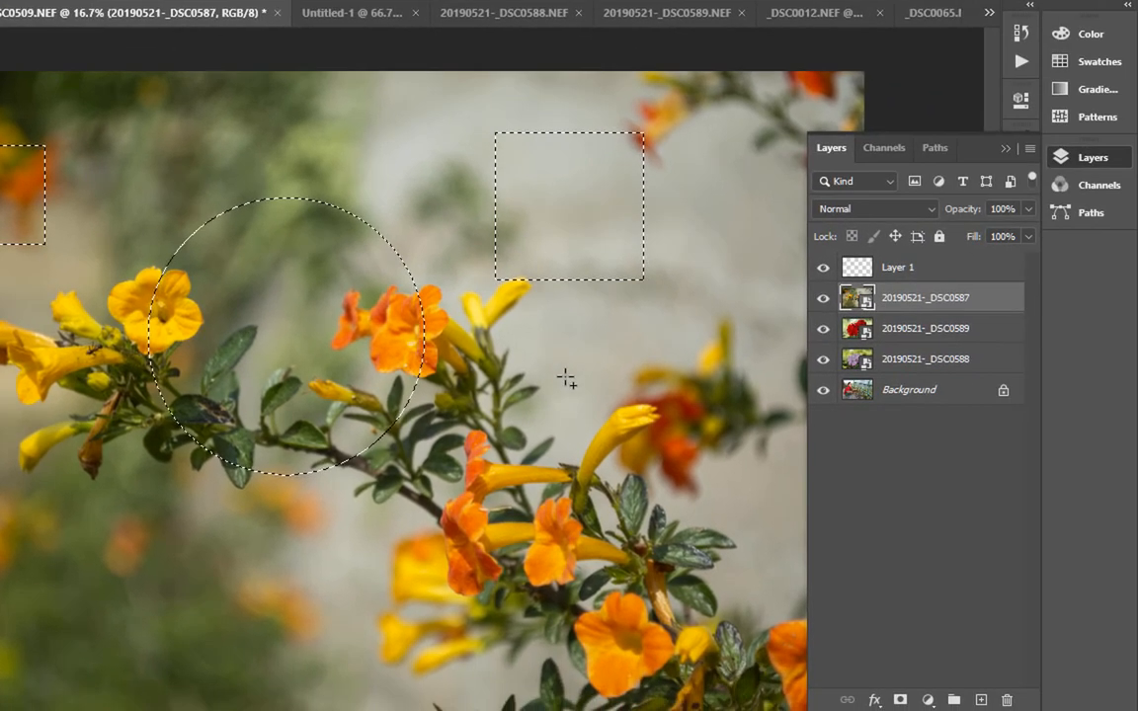
drag(628, 431, 695, 514)
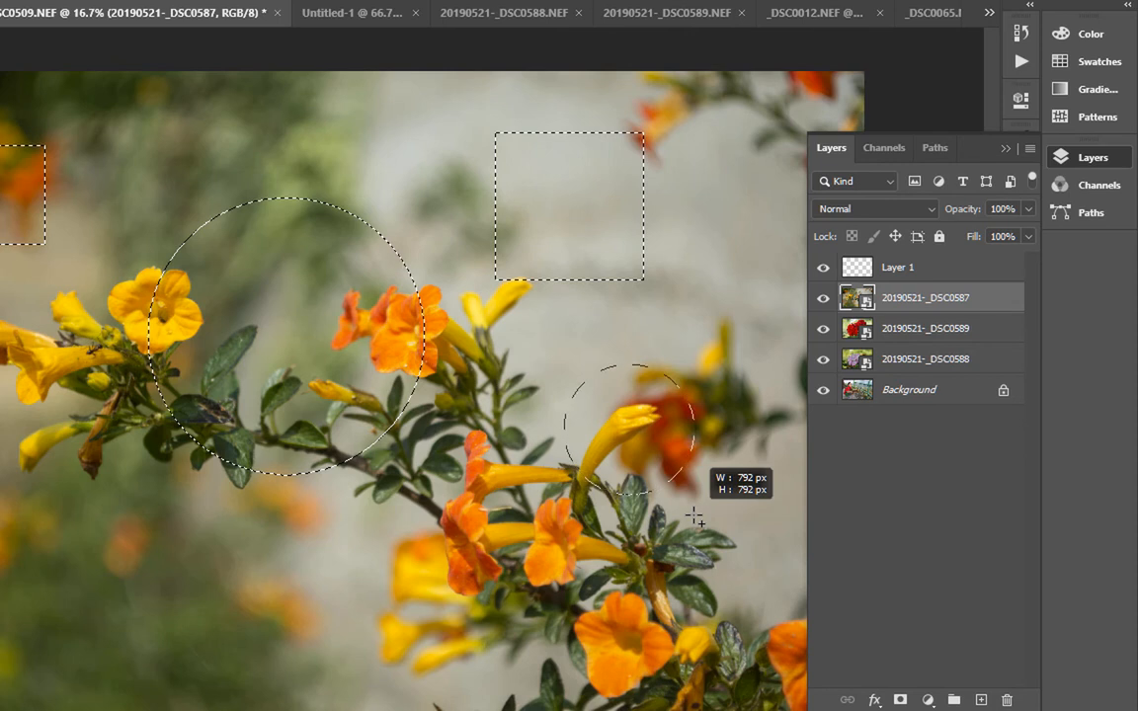
drag(694, 516, 700, 514)
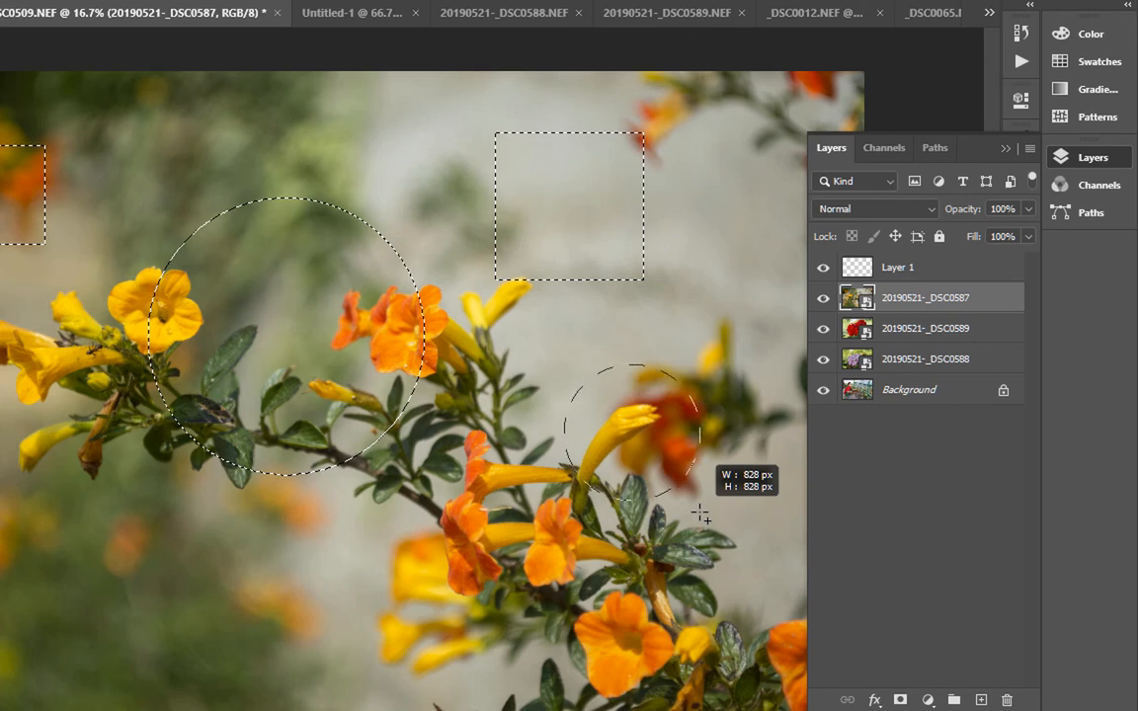
key(space)
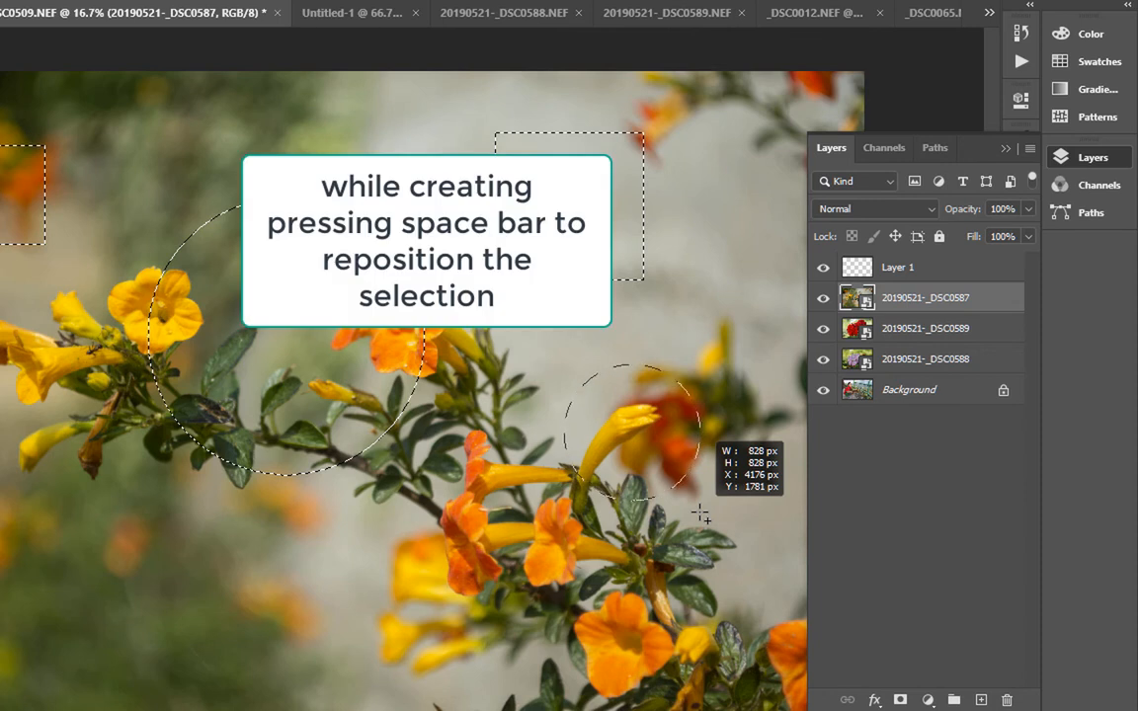
mouse_move(700, 515)
mouse_down()
mouse_move(480, 523)
mouse_move(259, 576)
mouse_move(128, 520)
mouse_move(71, 456)
mouse_move(50, 399)
mouse_move(59, 364)
mouse_up()
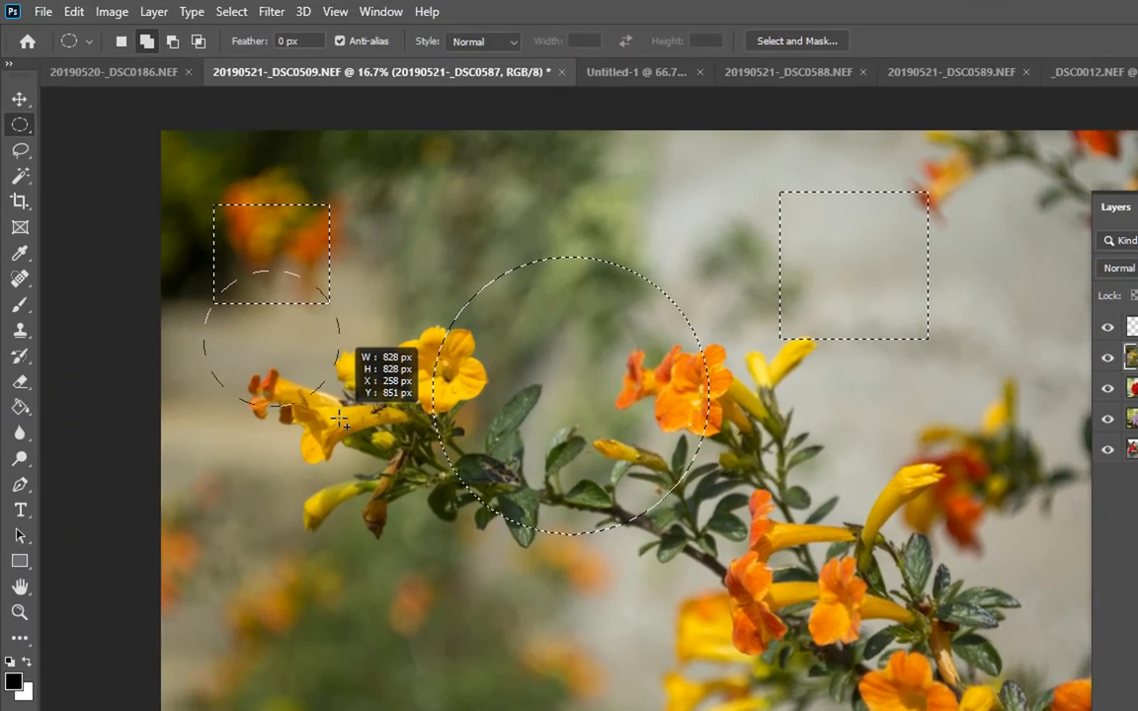
drag(339, 420, 339, 420)
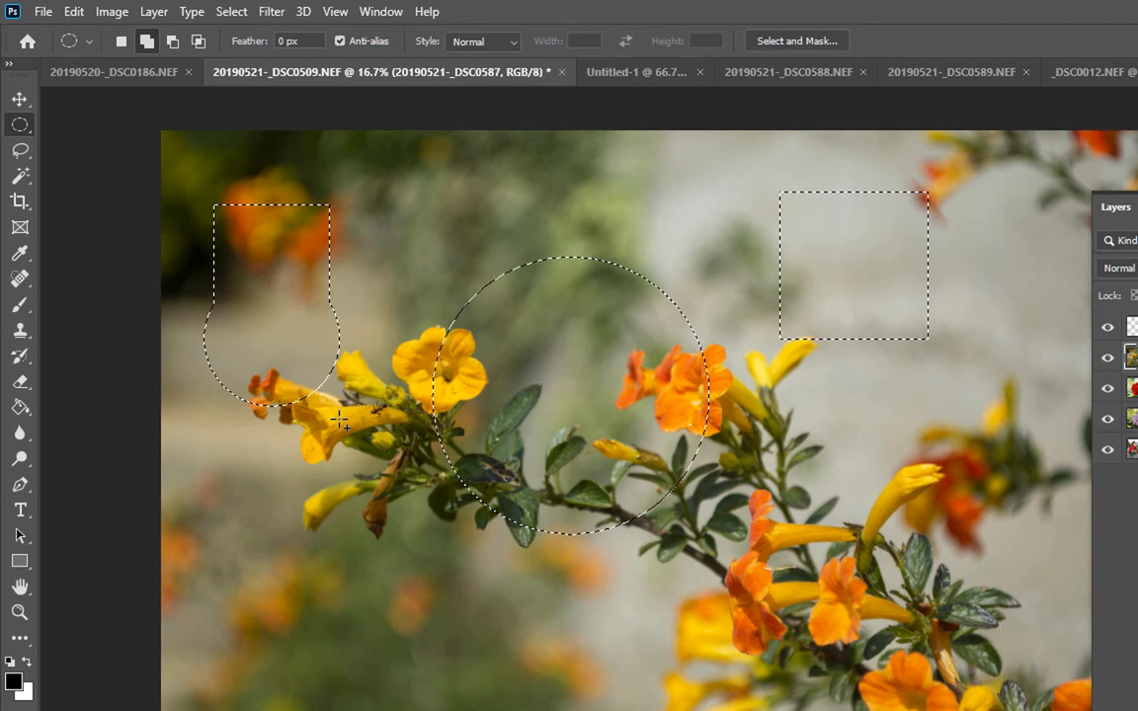
Add a circle overlapping the lower edge of the grey-wall rectangle, repositioning it while drawing, and deselect everything.
click(70, 44)
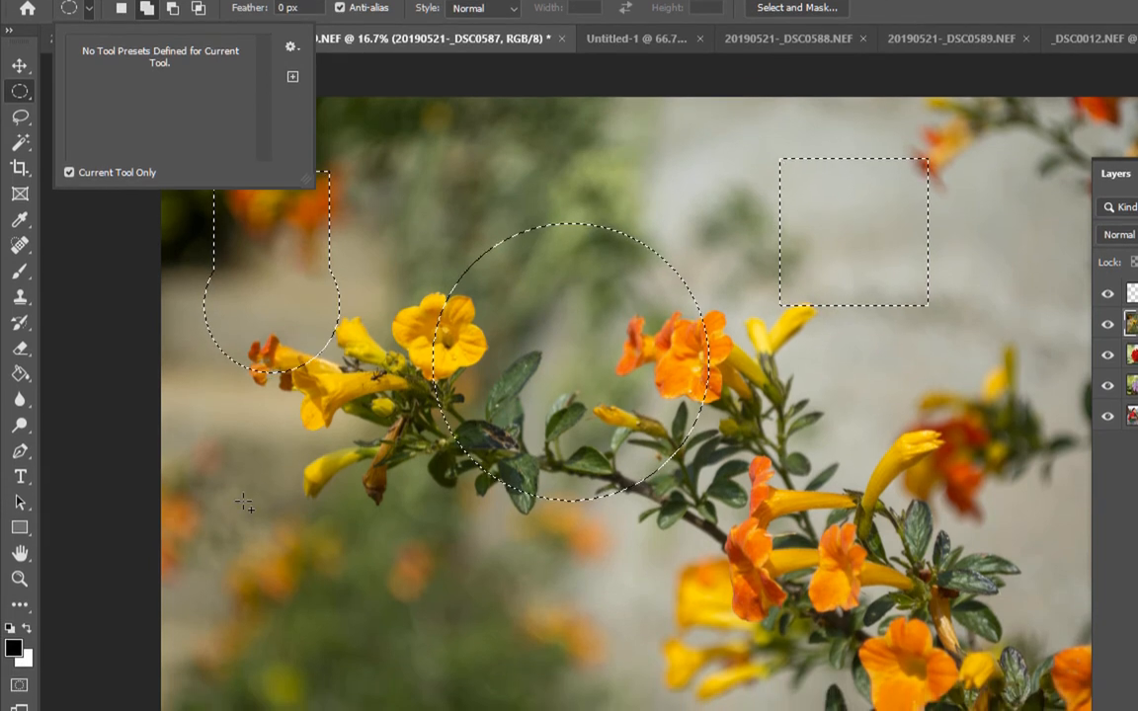
drag(244, 524, 954, 416)
key(space)
mouse_move(957, 418)
mouse_down()
mouse_move(830, 380)
mouse_move(785, 311)
mouse_move(888, 395)
mouse_move(951, 407)
mouse_up()
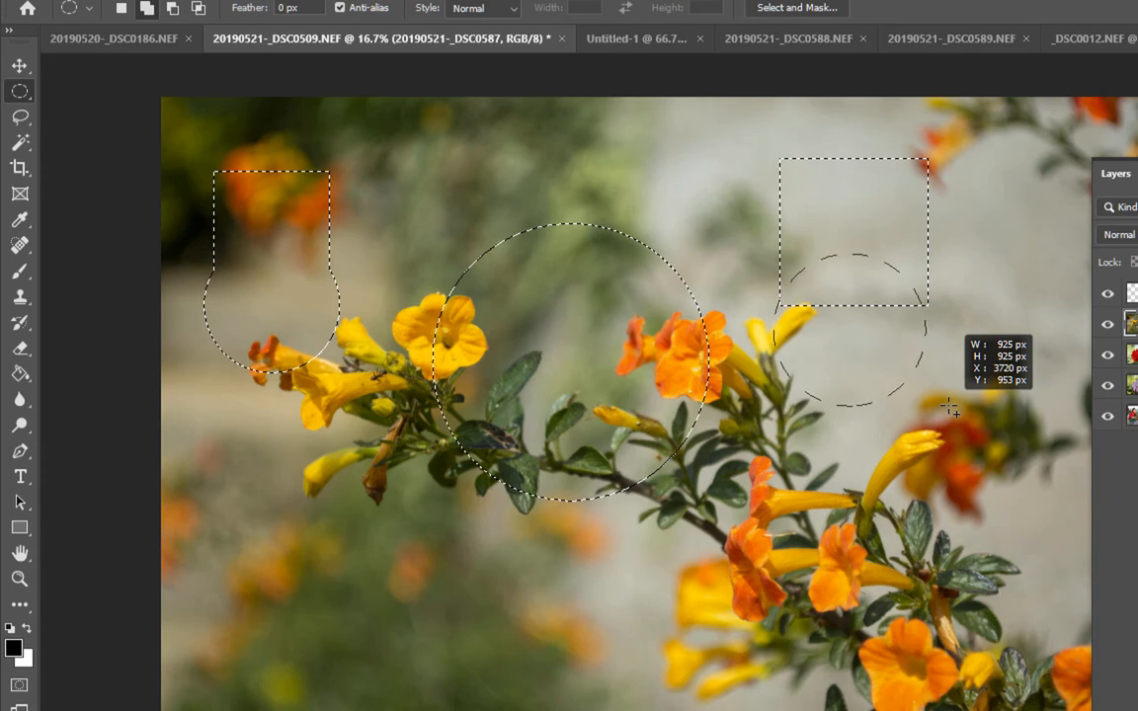
mouse_move(951, 407)
mouse_down()
mouse_move(968, 400)
mouse_move(973, 423)
mouse_move(953, 392)
mouse_move(975, 419)
mouse_up()
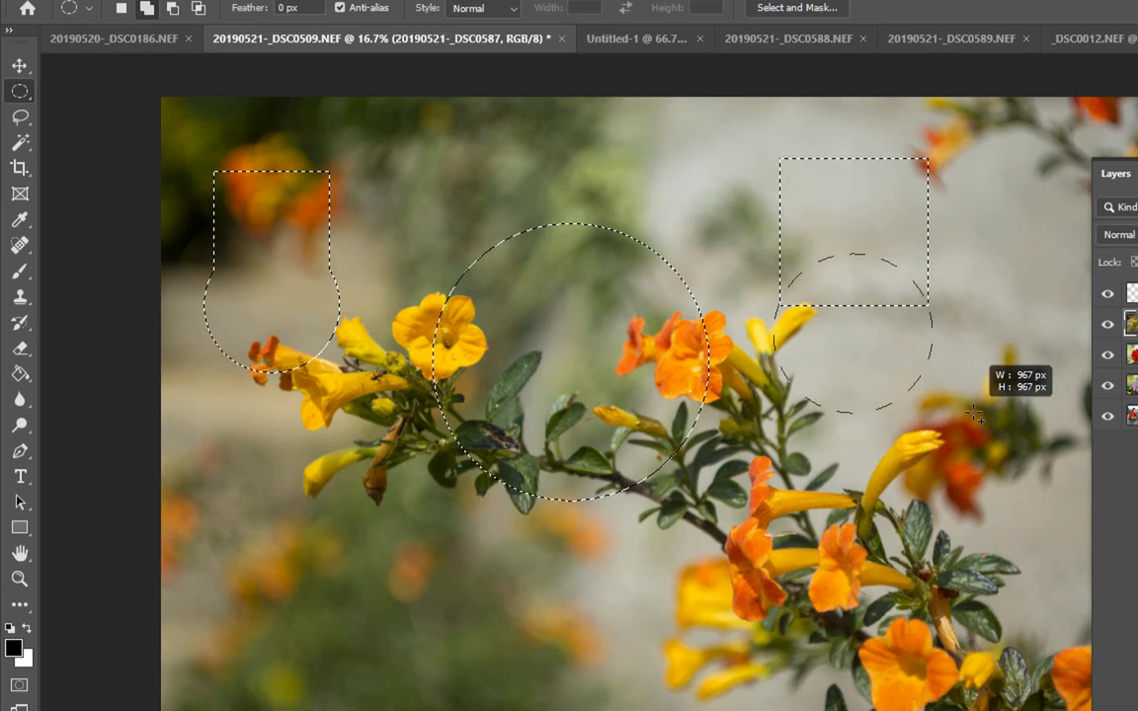
drag(975, 418, 976, 415)
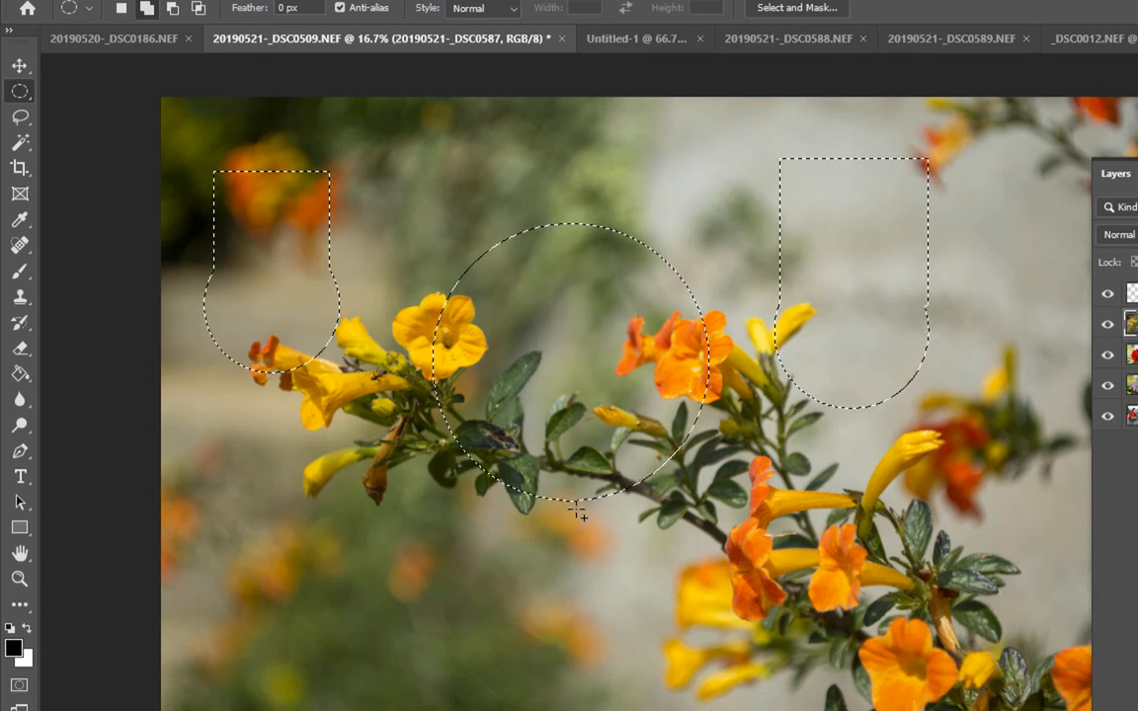
key(ctrl+d)
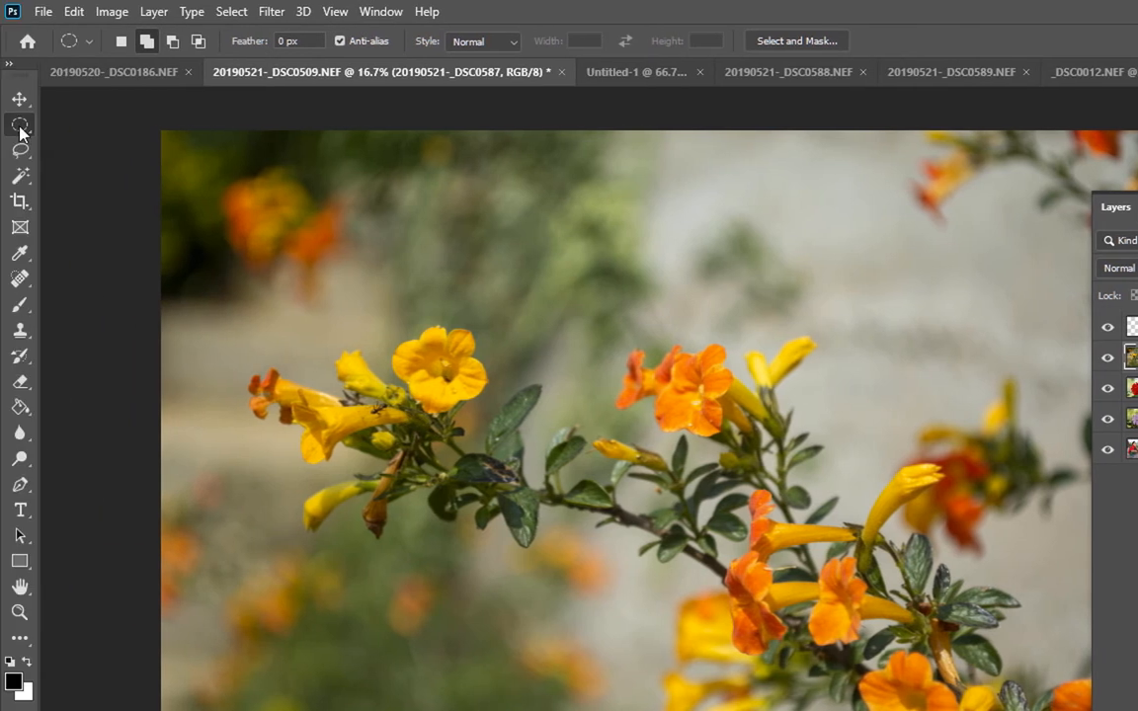
Select a rectangle around the yellow flowers with the Rectangular Marquee tool and copy it to a new layer.
right_click(21, 127)
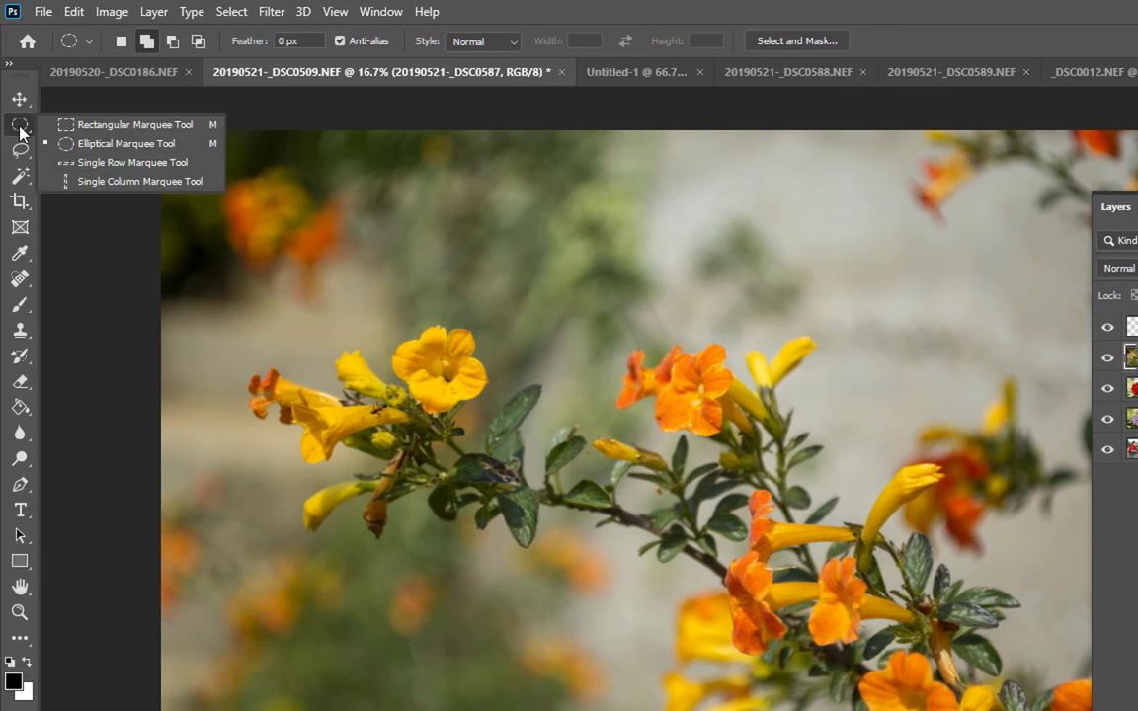
click(96, 129)
drag(262, 272, 550, 520)
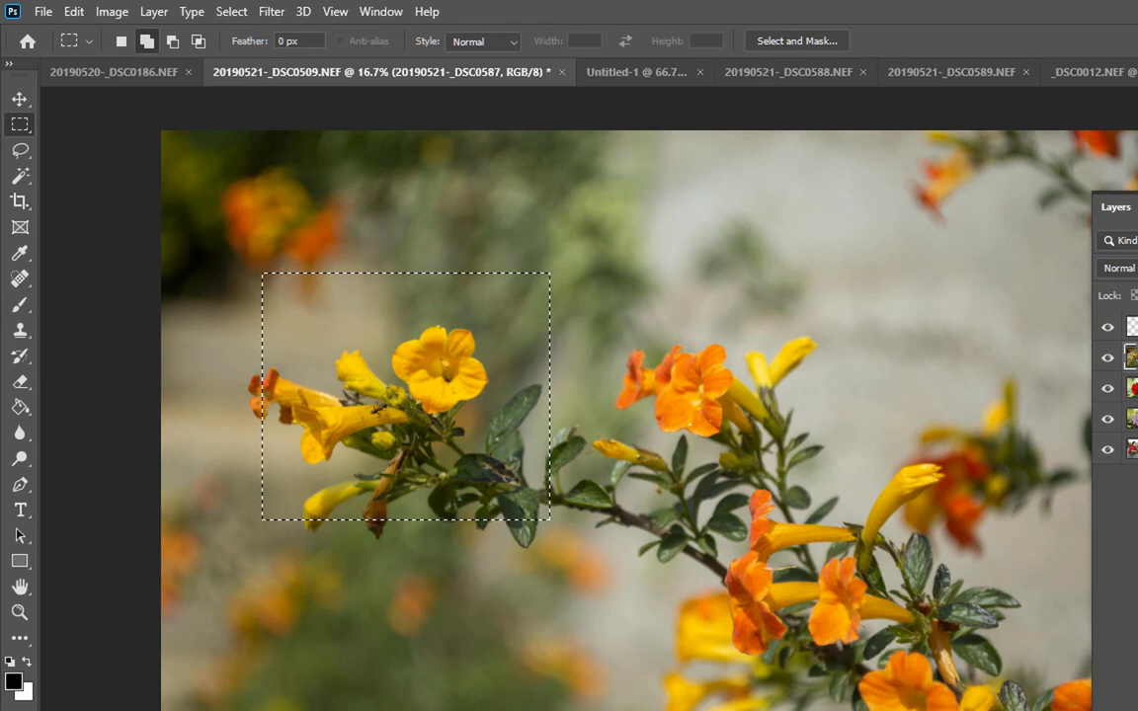
key(ctrl+j)
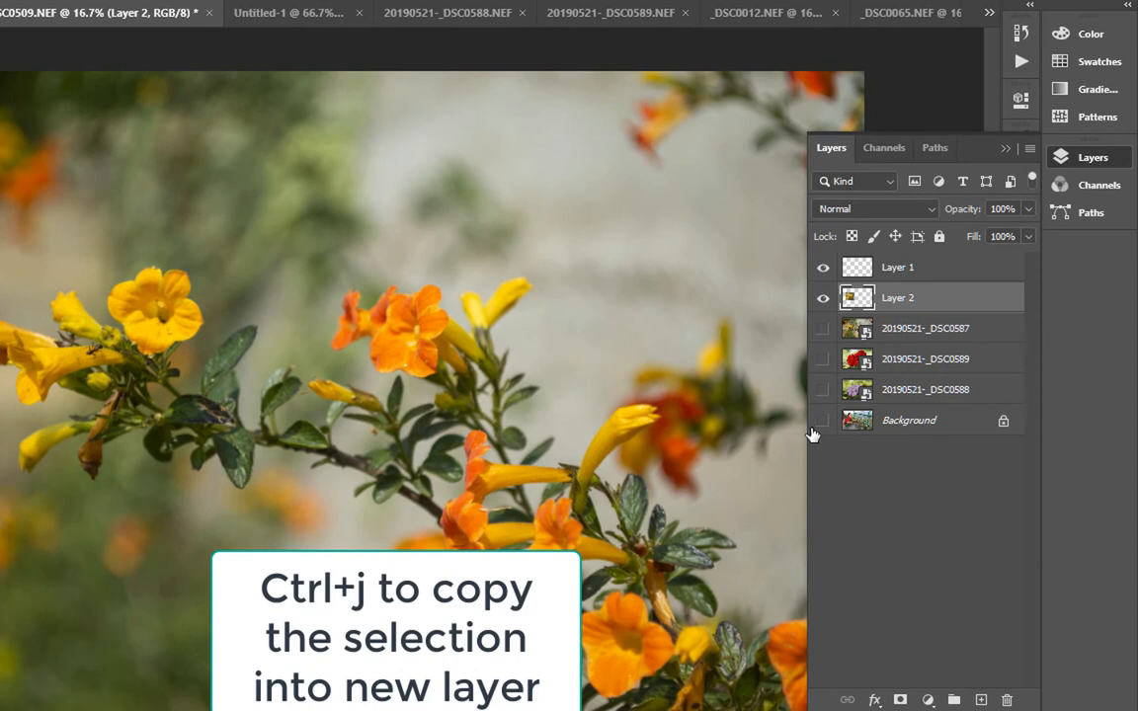
Hide all photo layers beneath the rectangular copy, and restore only 20190521-_DSC0587 as the active layer.
click(822, 421)
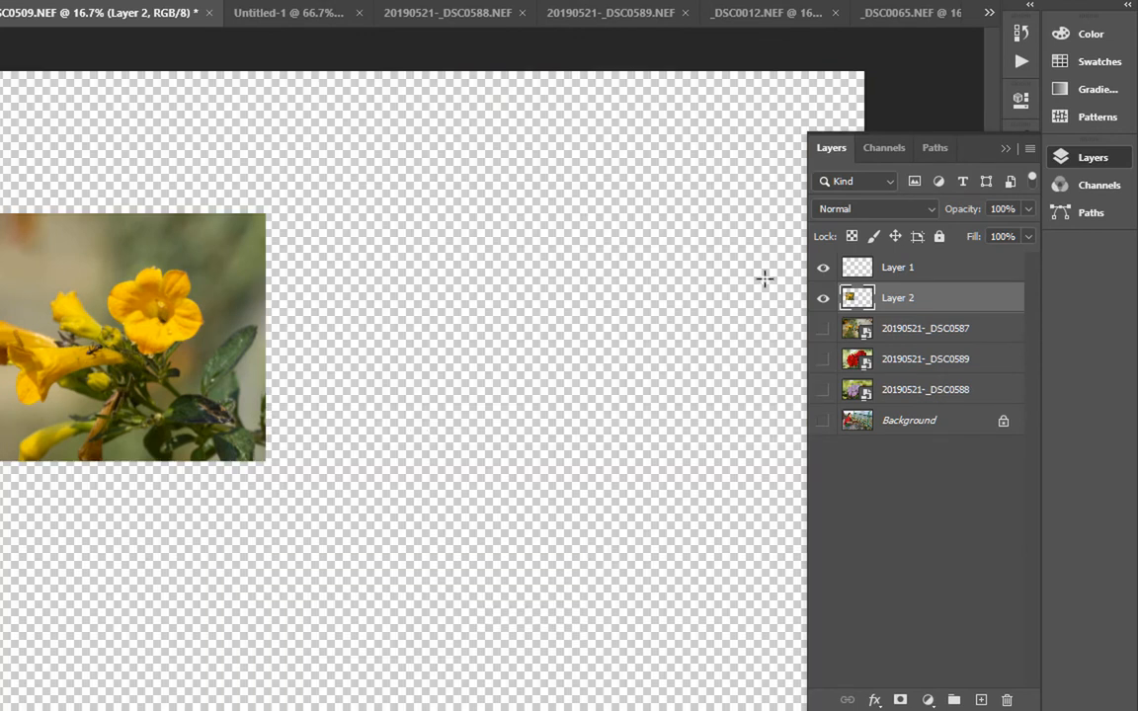
click(824, 329)
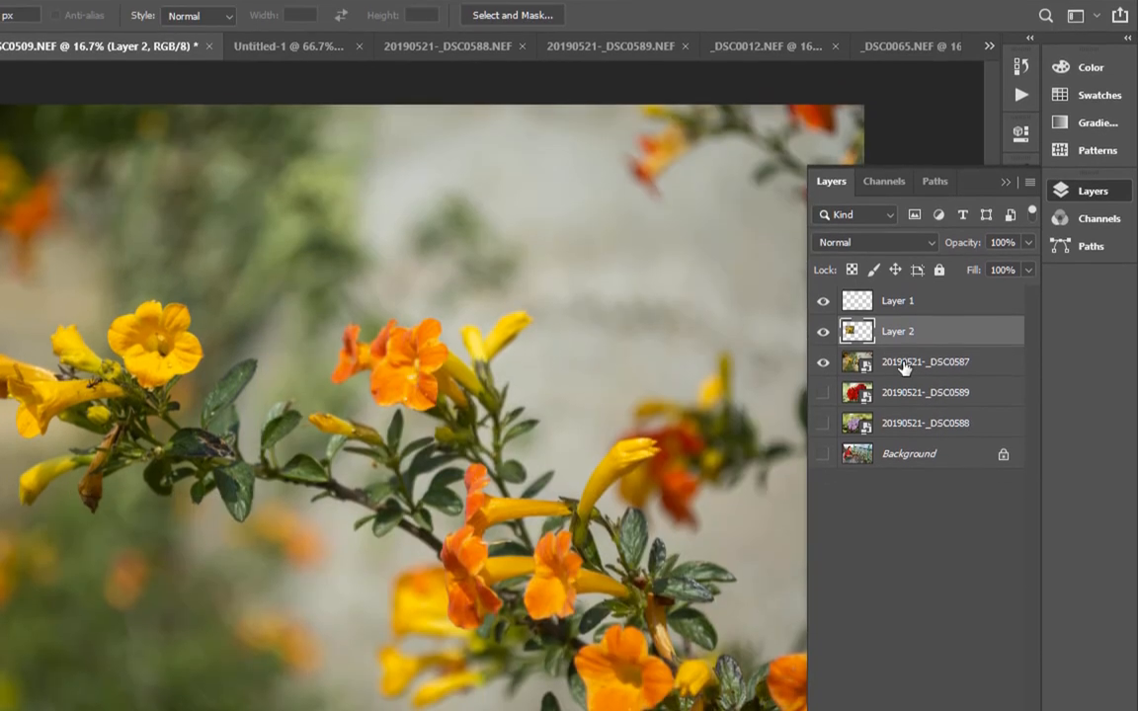
click(895, 388)
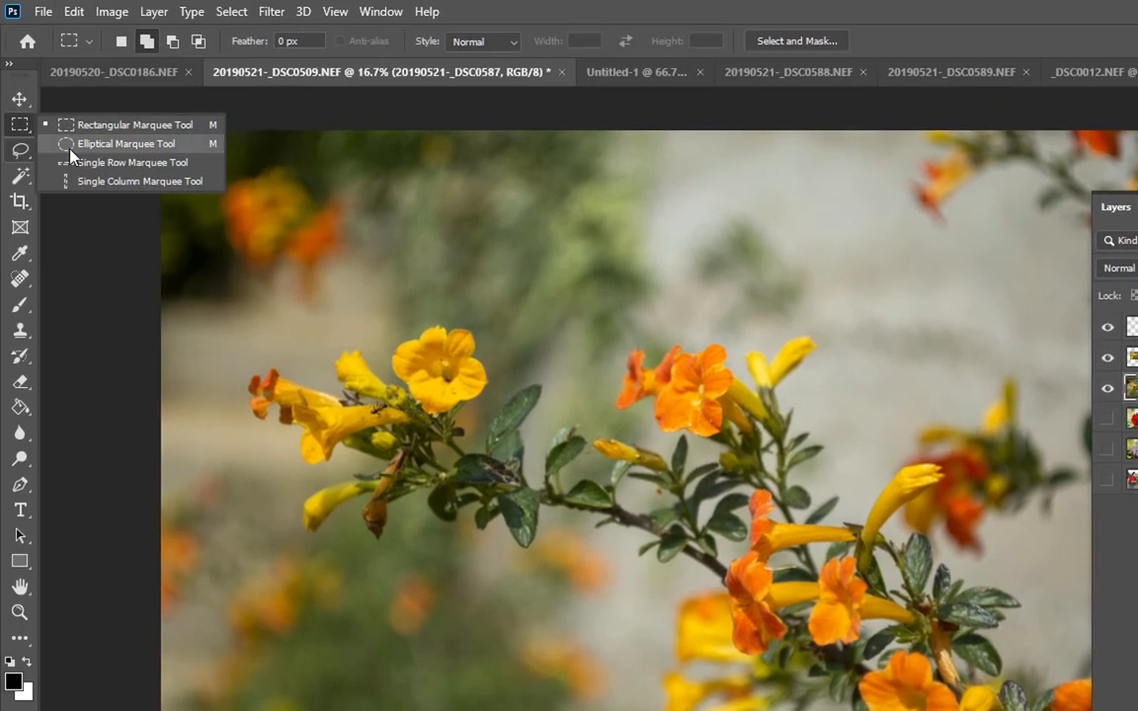
Draw a circular selection around the central orange flower with the Elliptical Marquee tool.
click(62, 133)
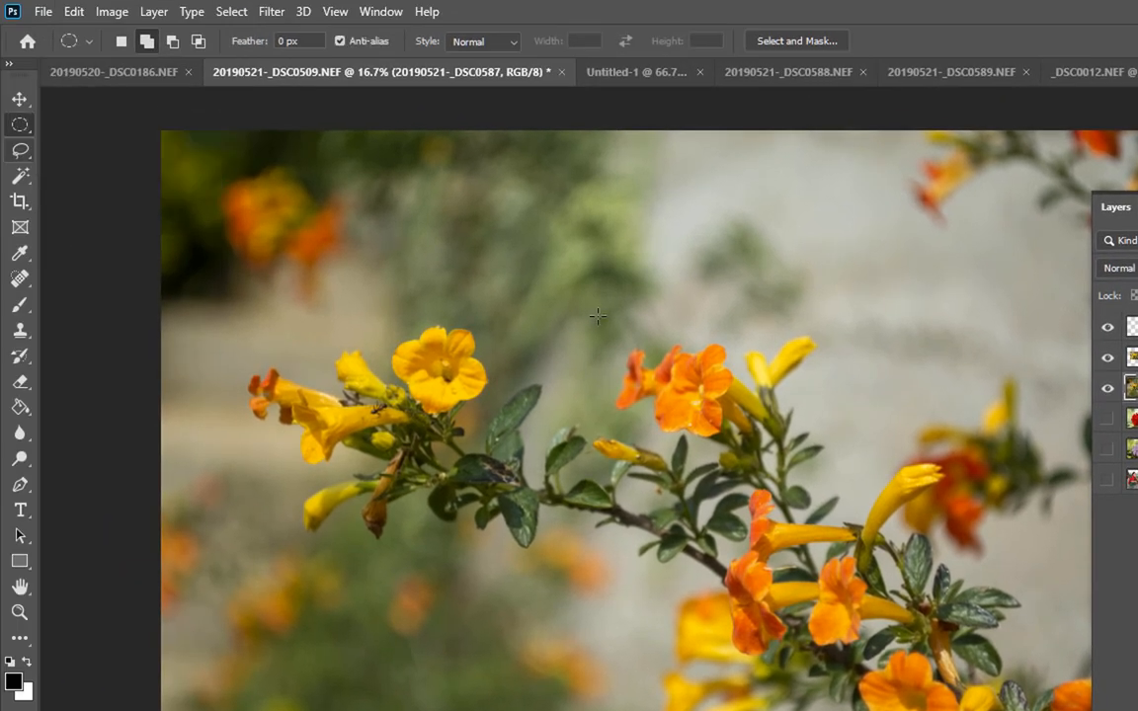
drag(589, 303, 783, 467)
key(shift)
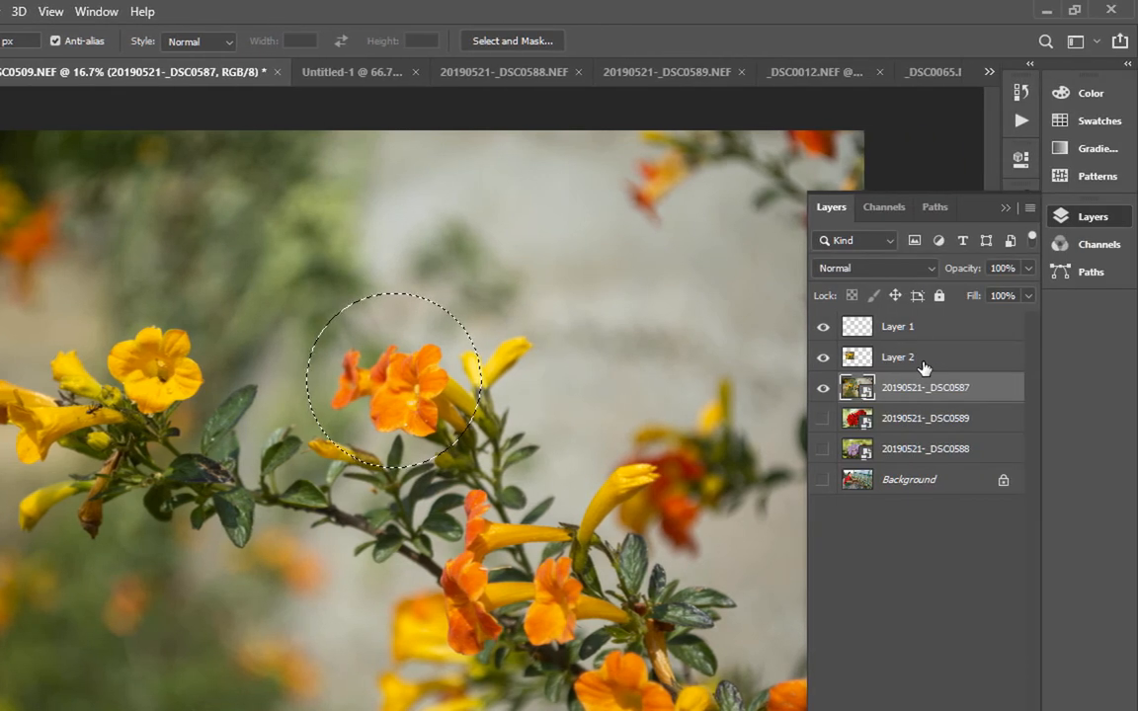
Try to copy the circular selection to a new layer while Layer 2 is active, and dismiss the error.
click(920, 359)
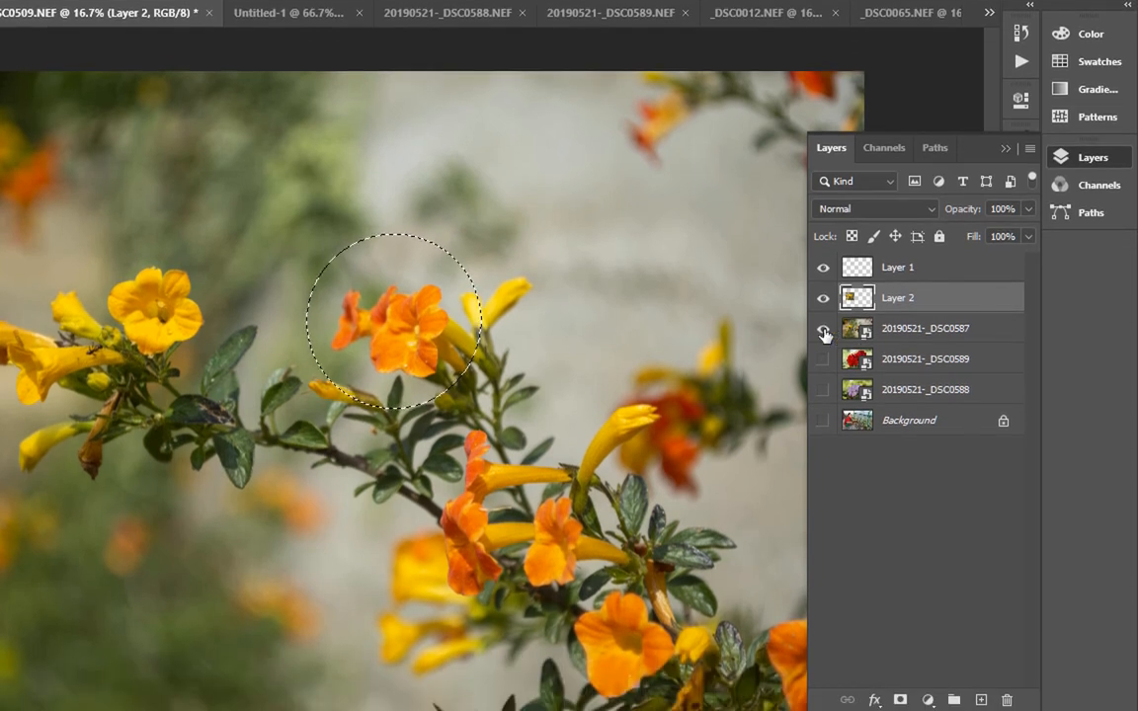
click(824, 330)
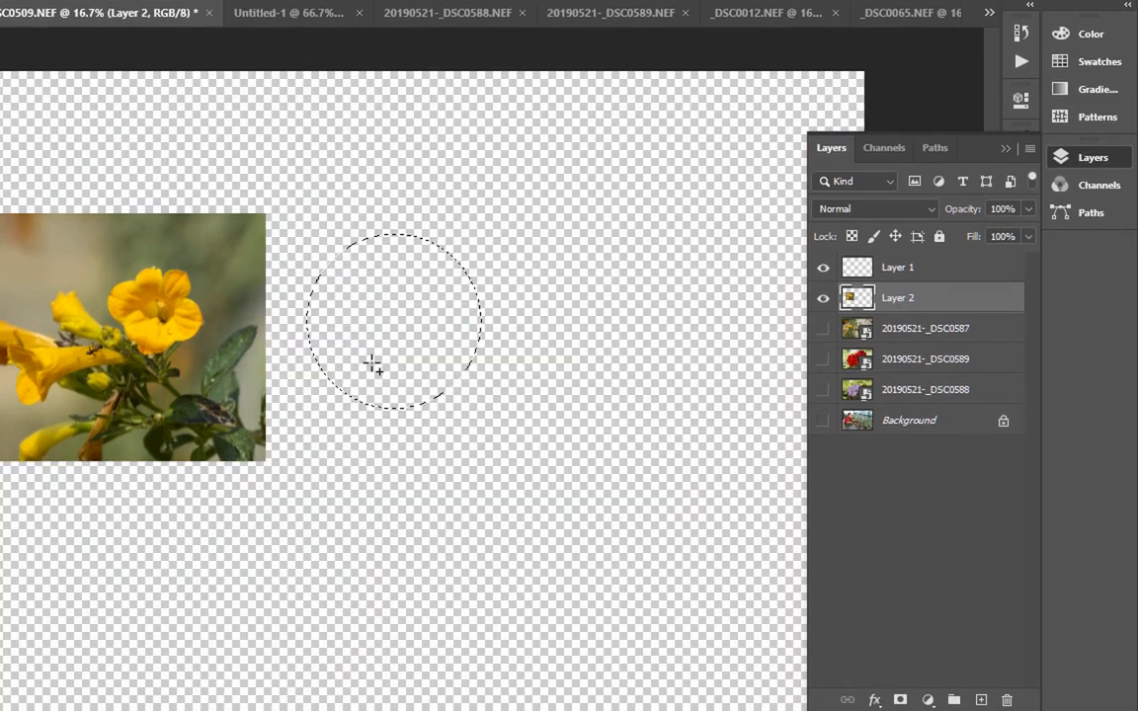
click(824, 330)
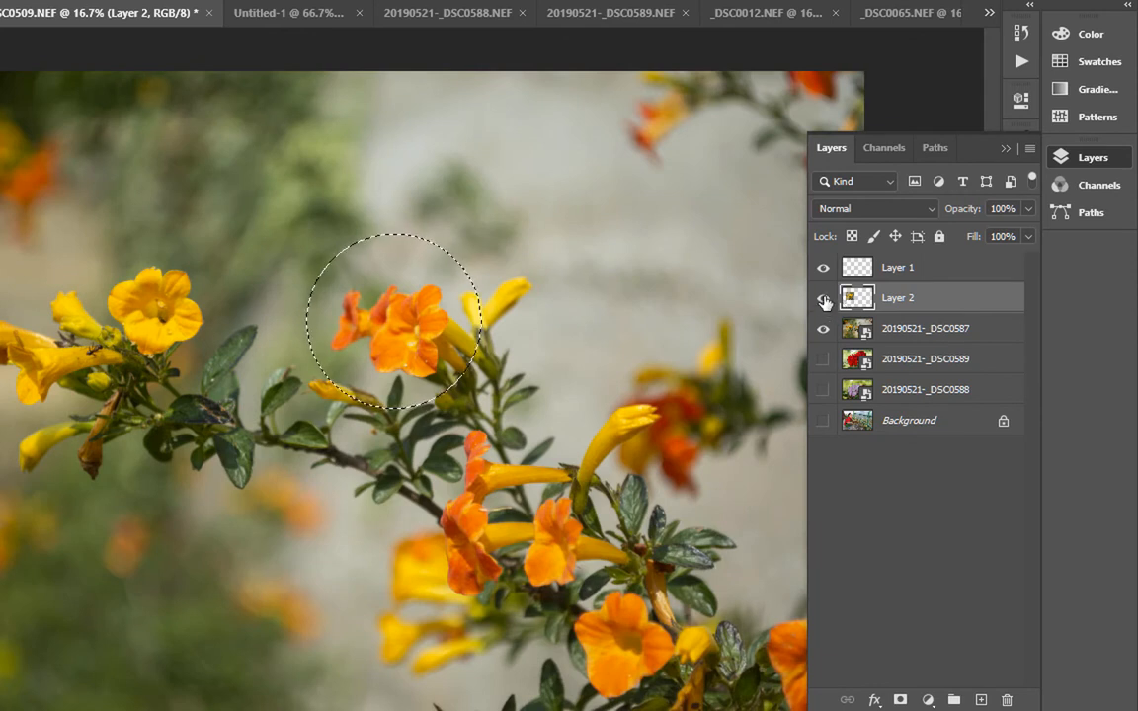
key(ctrl+j)
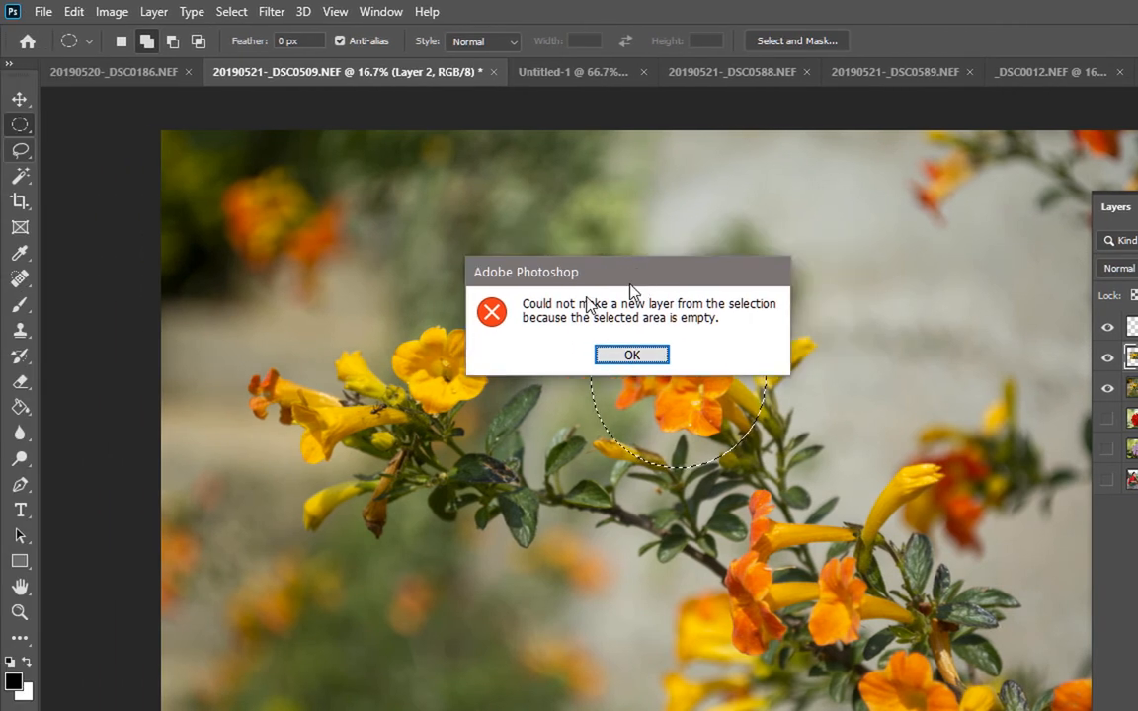
drag(631, 287, 380, 395)
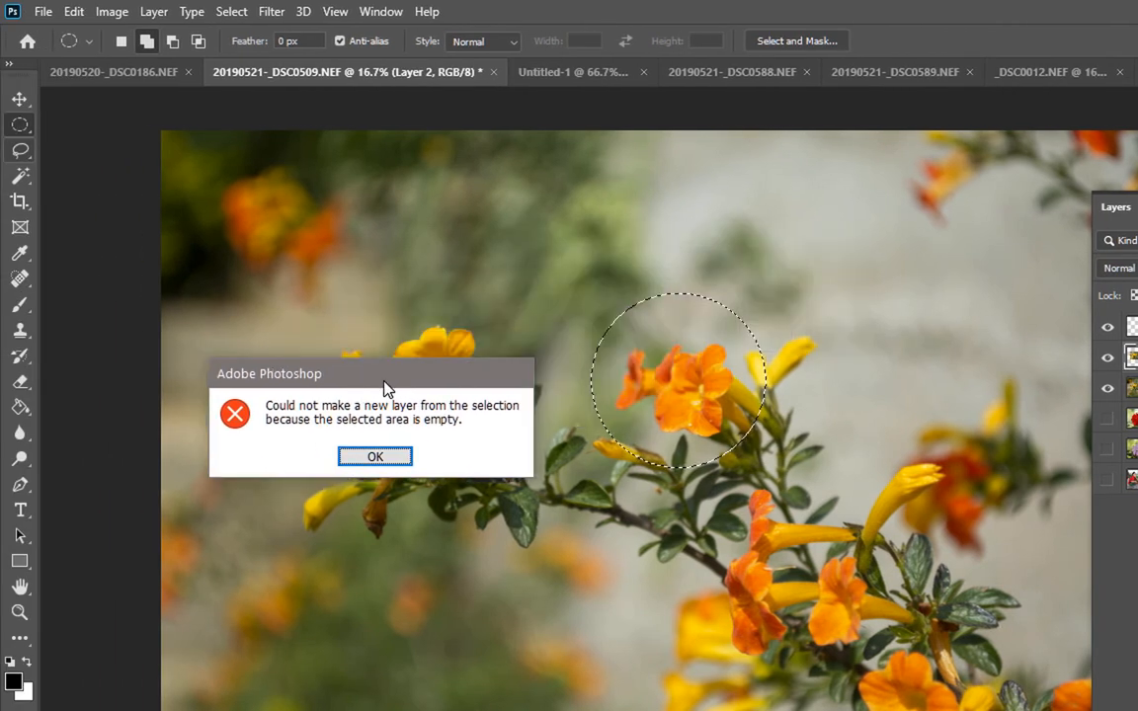
click(374, 456)
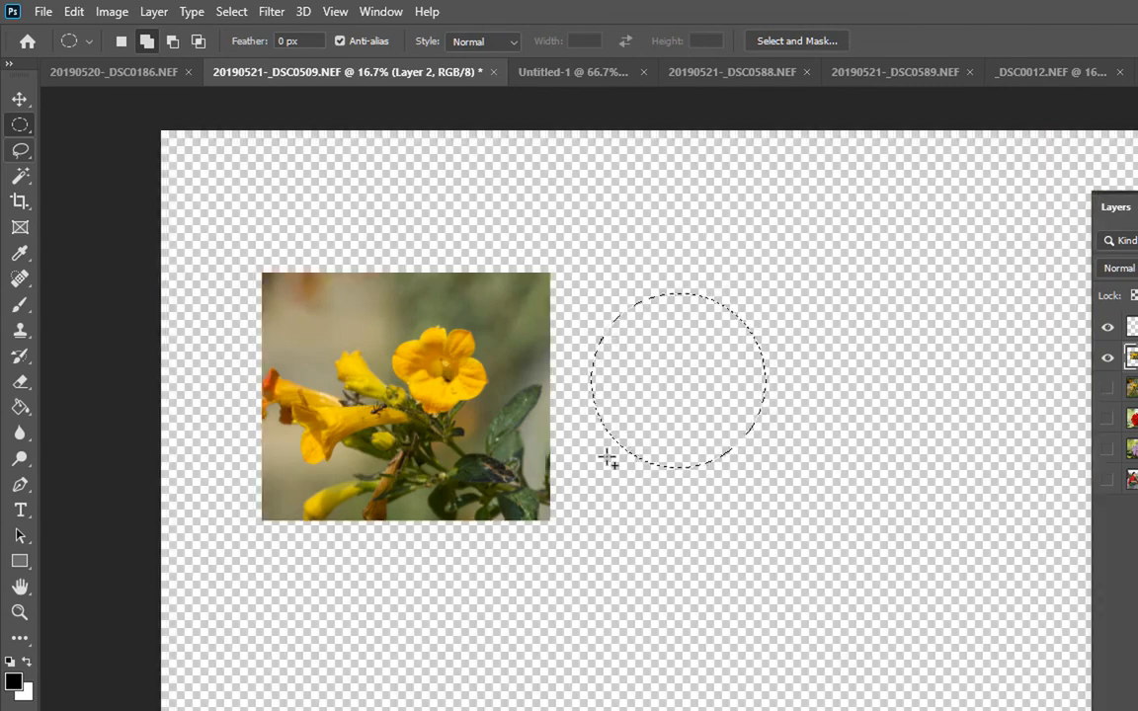
Make 20190521-_DSC0587 visible and active, and copy its circular selection to a new layer.
click(1108, 388)
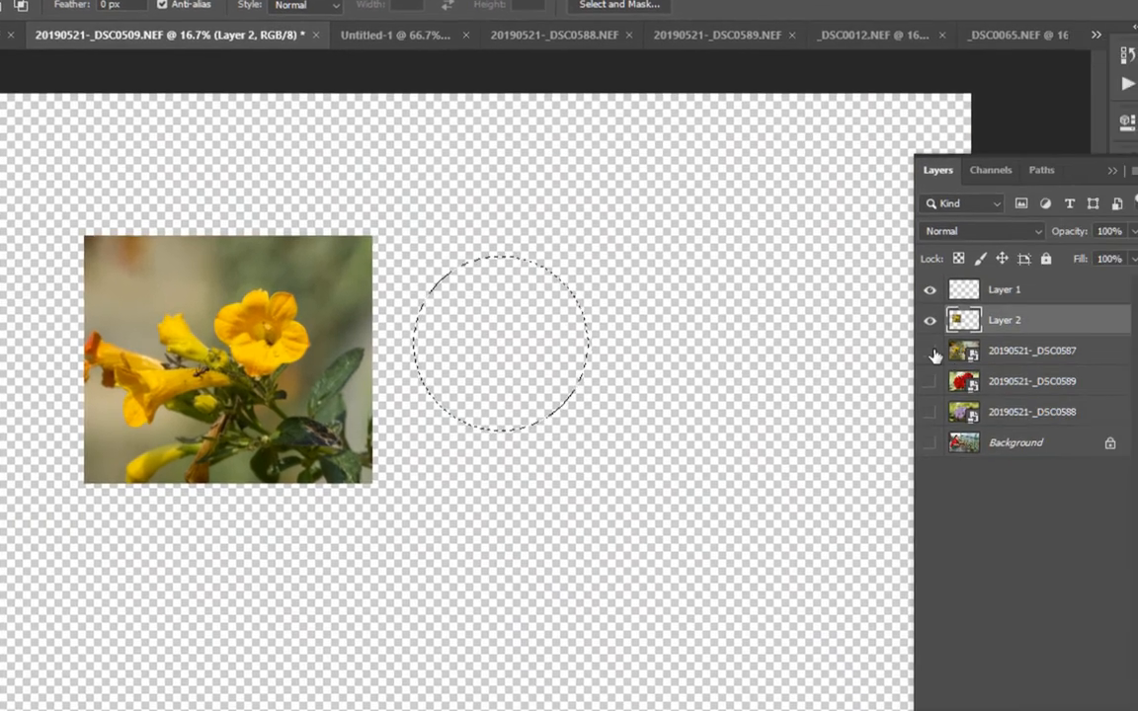
click(1102, 386)
click(889, 332)
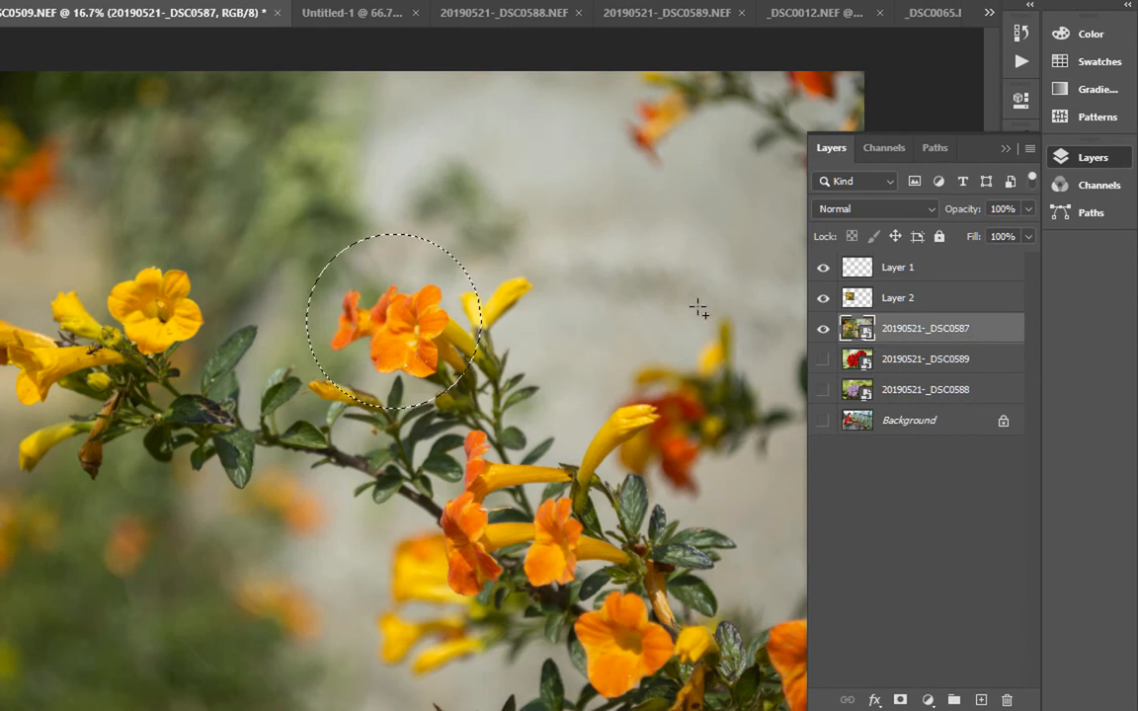
key(ctrl+j)
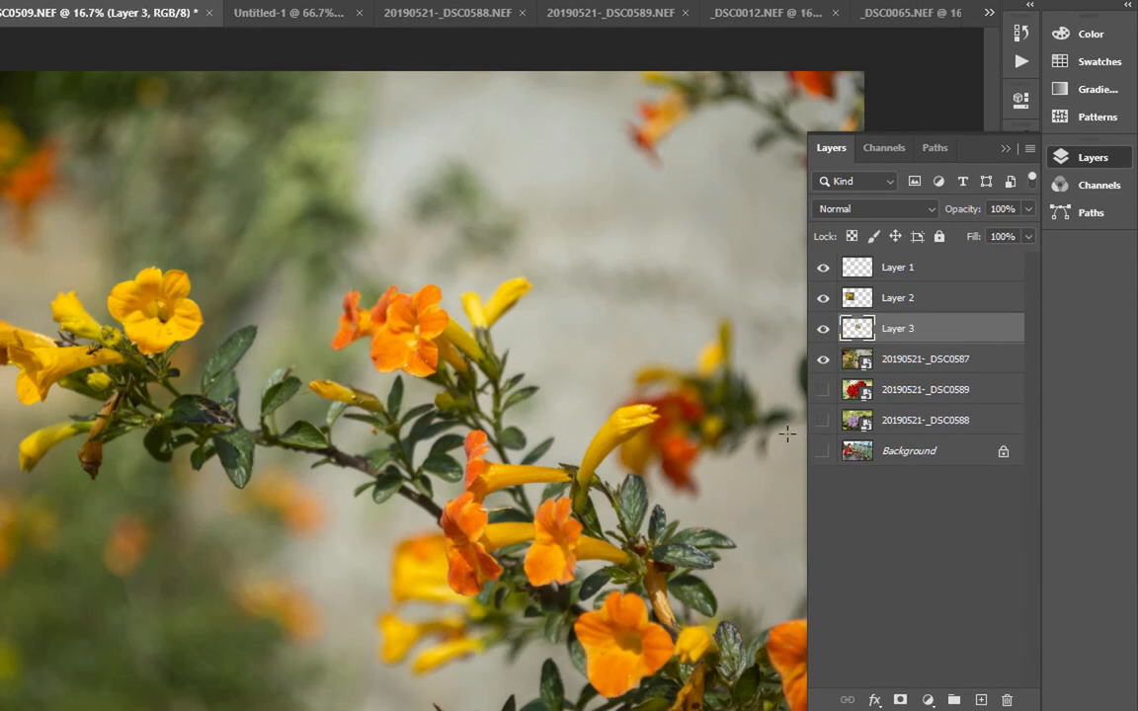
View the copied pieces without the photo, make 20190521-_DSC0587 visible and active again, and hide Layer 2 and Layer 3.
click(823, 359)
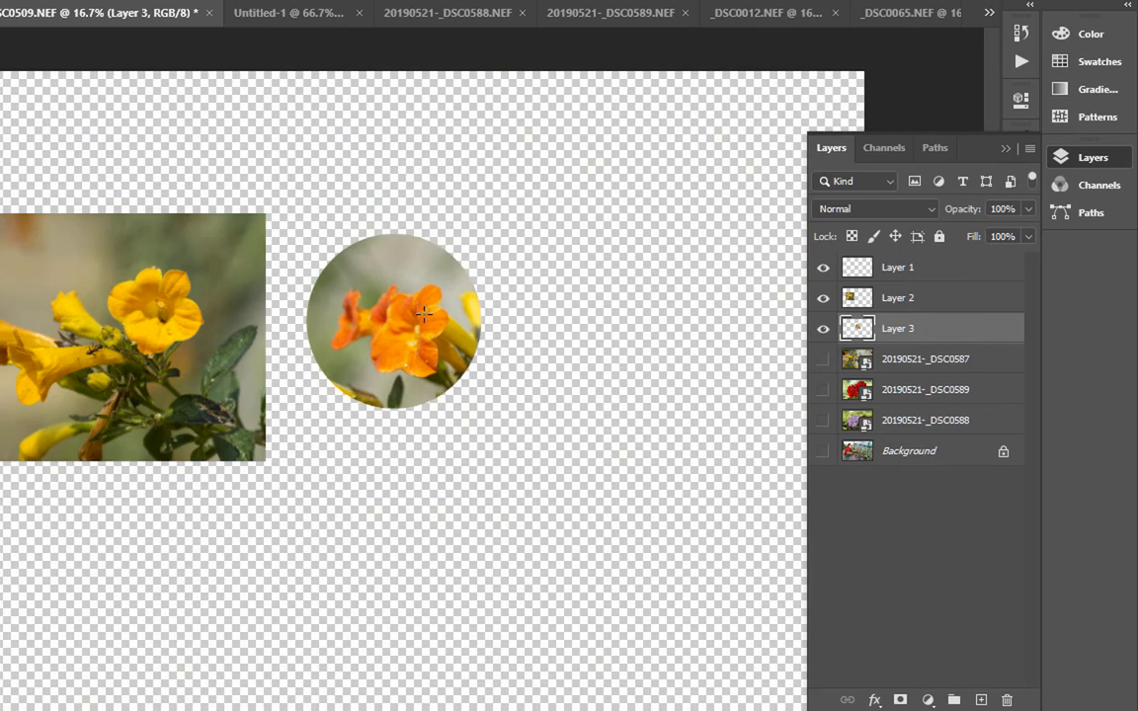
click(823, 360)
click(920, 364)
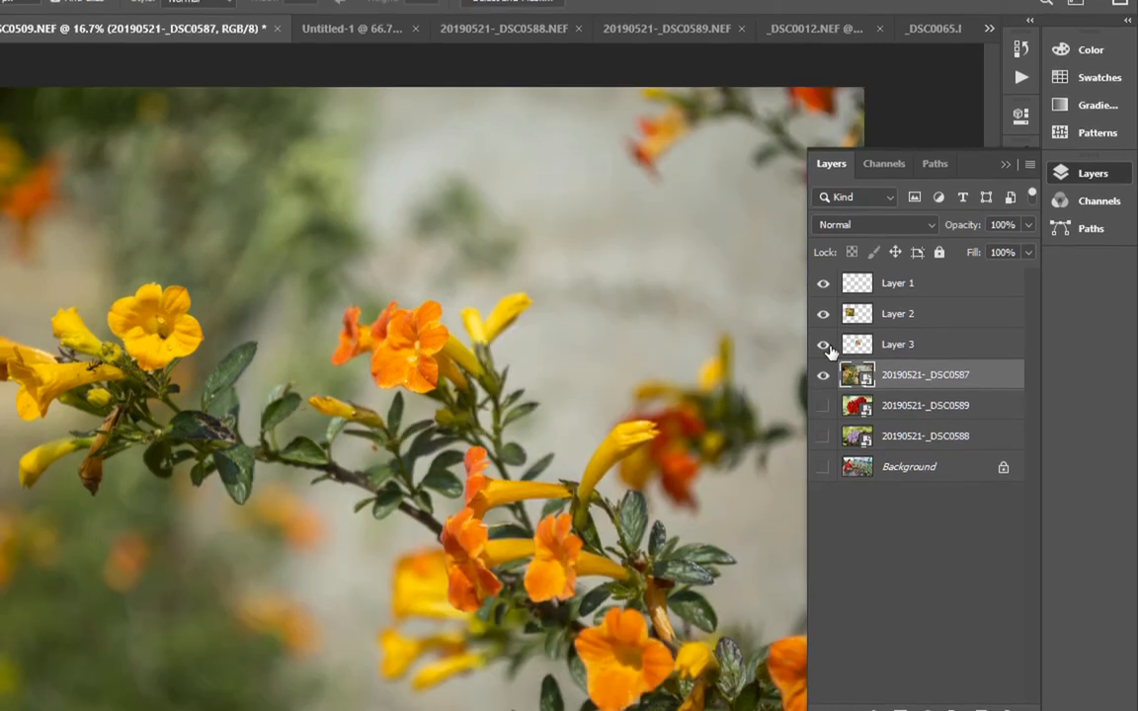
click(823, 329)
click(823, 299)
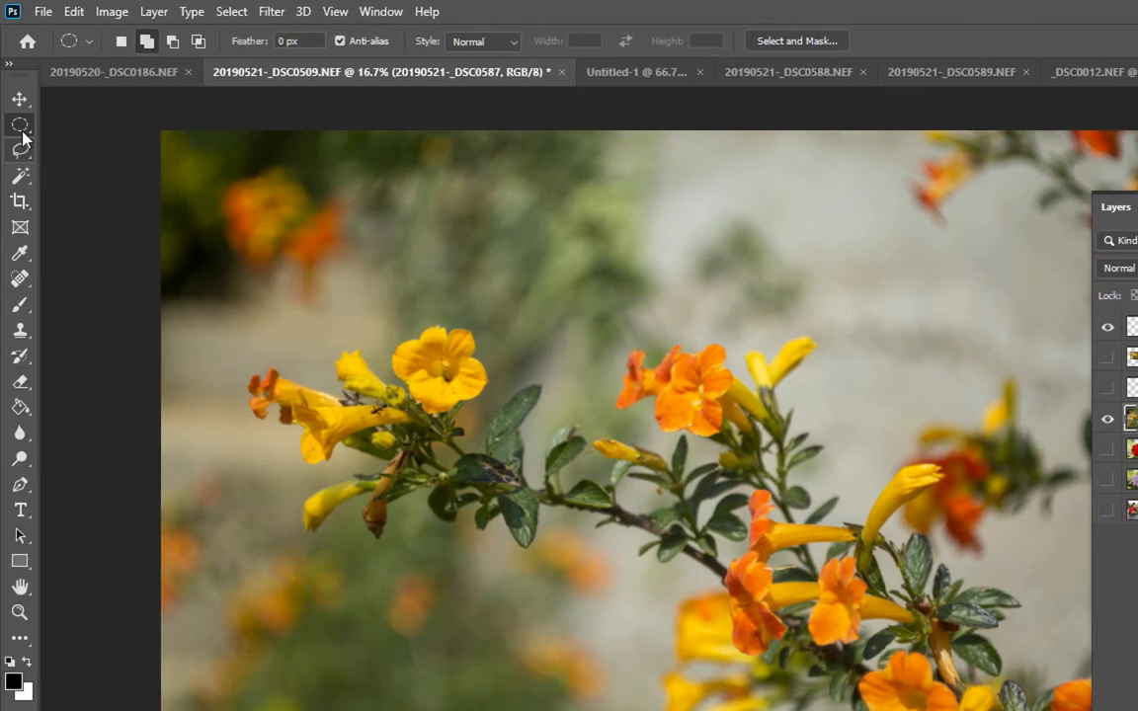
Set the Elliptical Marquee feather to 227.3 px and draw a circular selection about 1266 px across around the central orange flower.
right_click(20, 124)
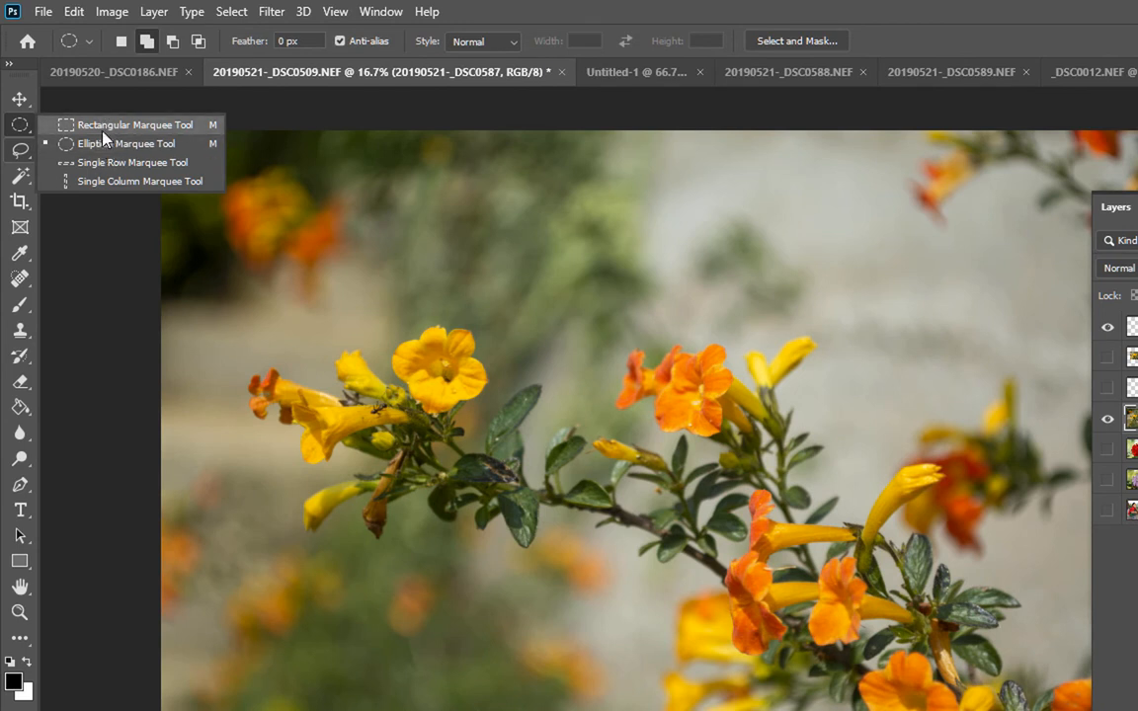
click(102, 144)
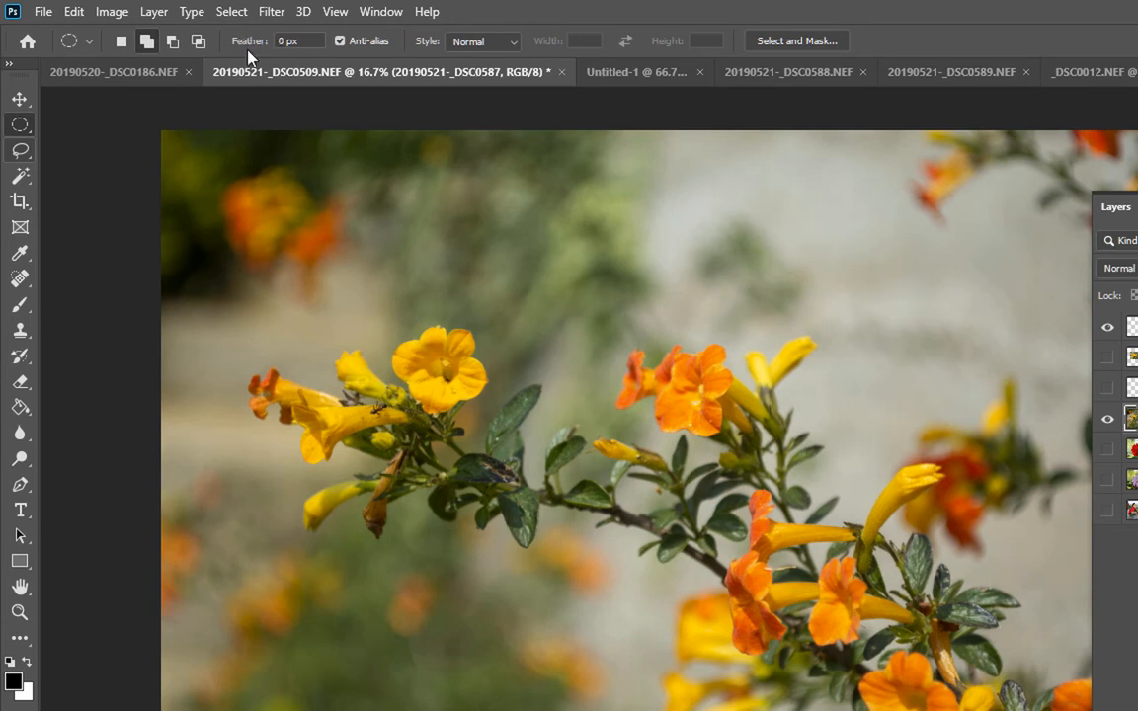
drag(243, 46, 473, 22)
drag(588, 279, 780, 596)
drag(241, 51, 998, 6)
drag(238, 49, 383, 22)
drag(572, 299, 783, 523)
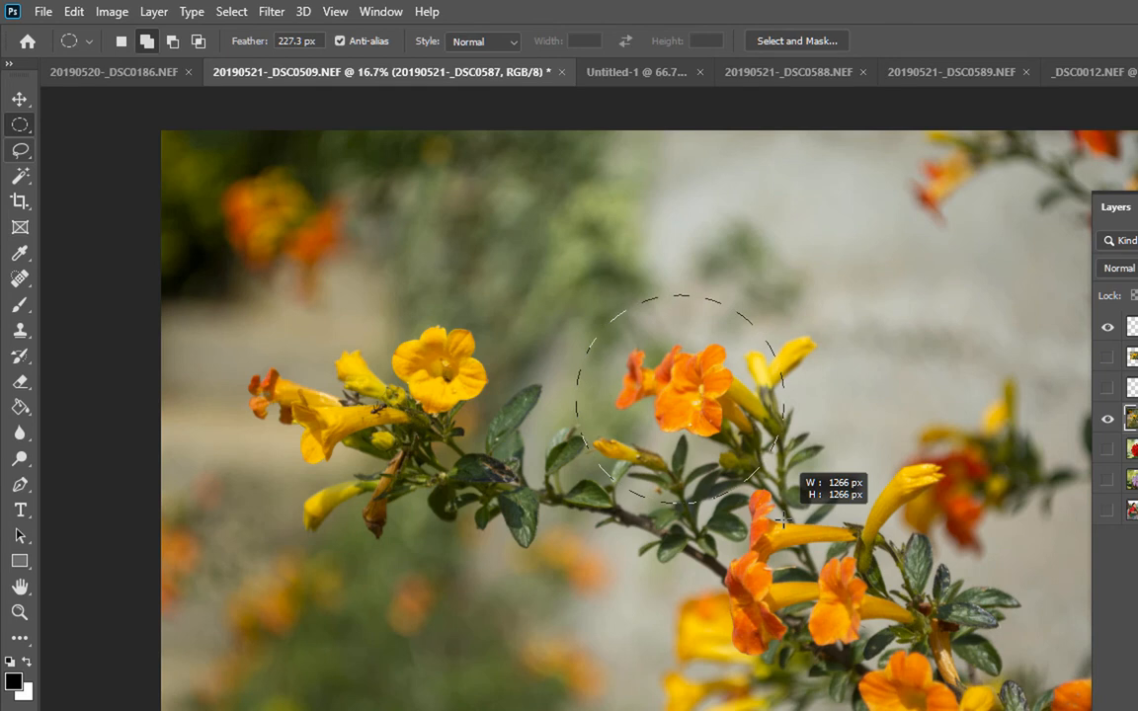
drag(782, 519, 784, 522)
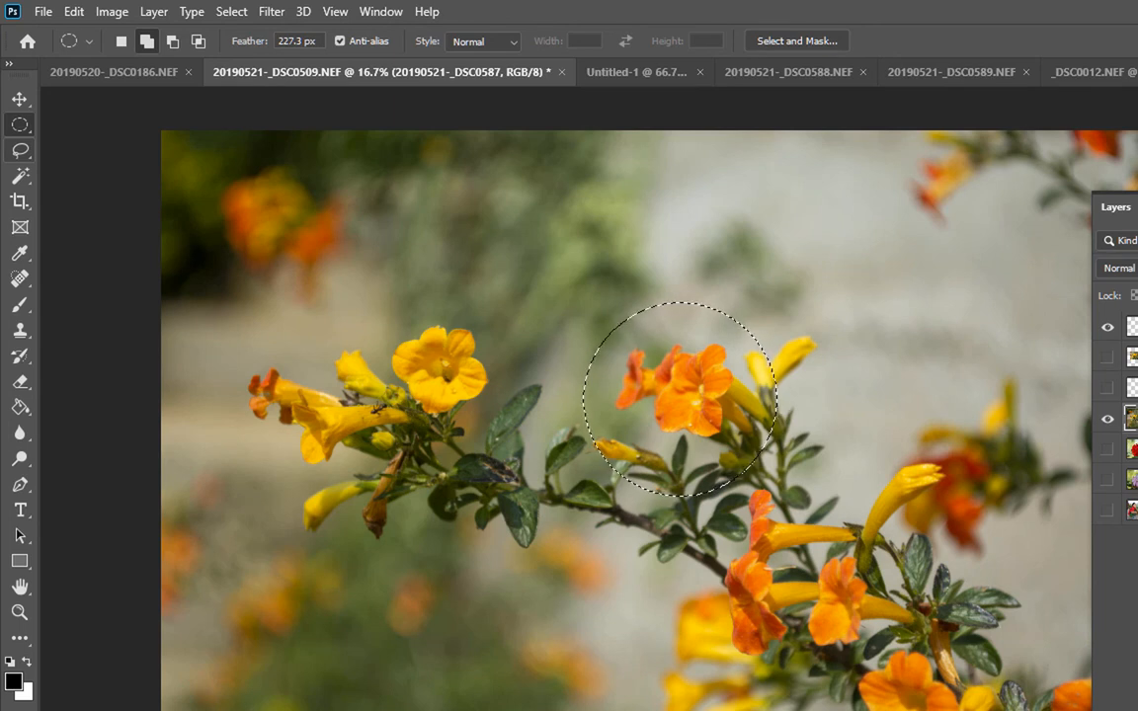
Copy the feathered circular selection to a new layer and place Layer 3's hard-edged circle to its lower left for comparison.
key(ctrl+j)
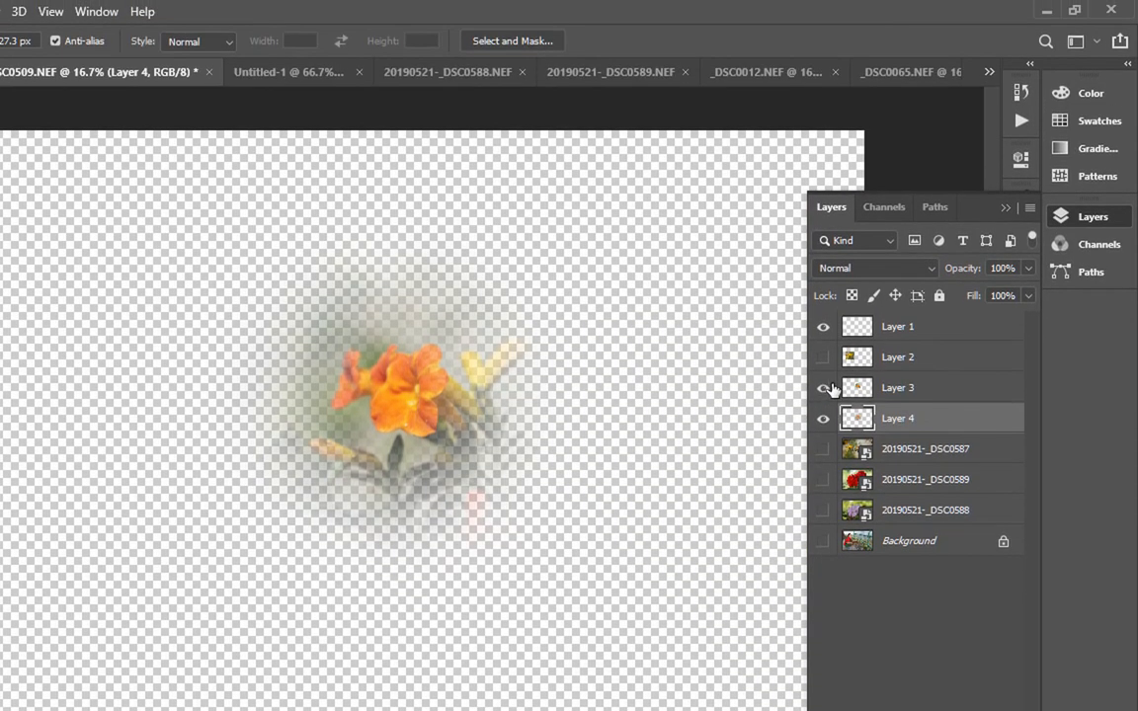
click(826, 388)
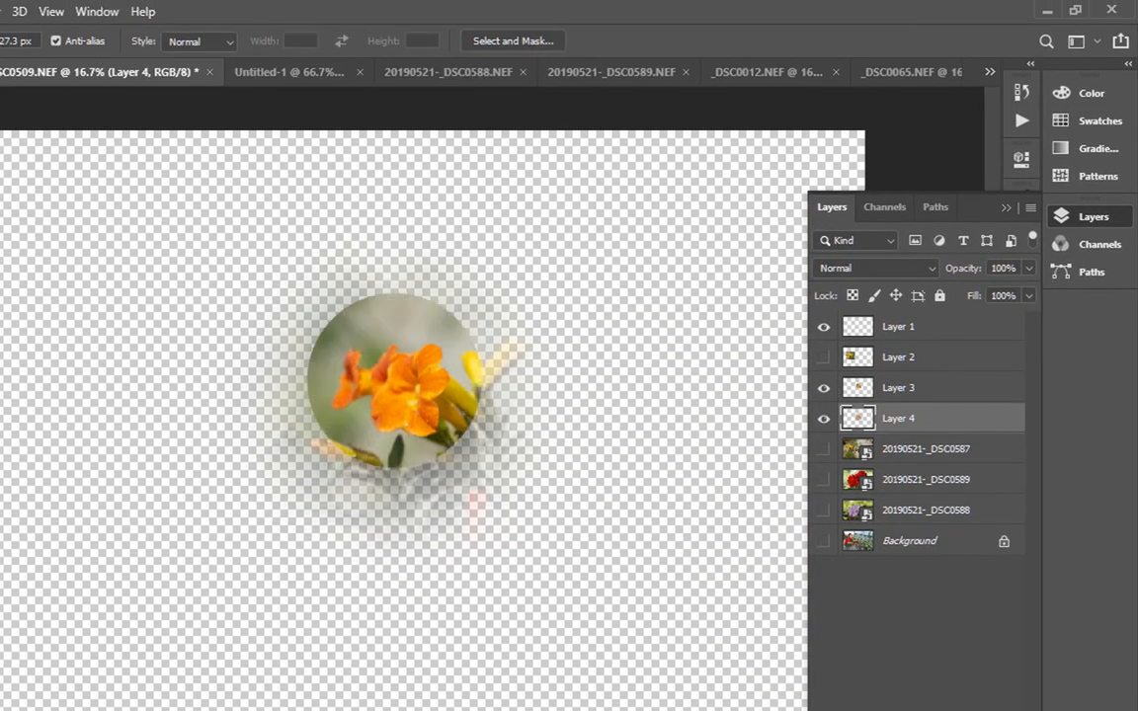
key(v)
drag(362, 414, 88, 436)
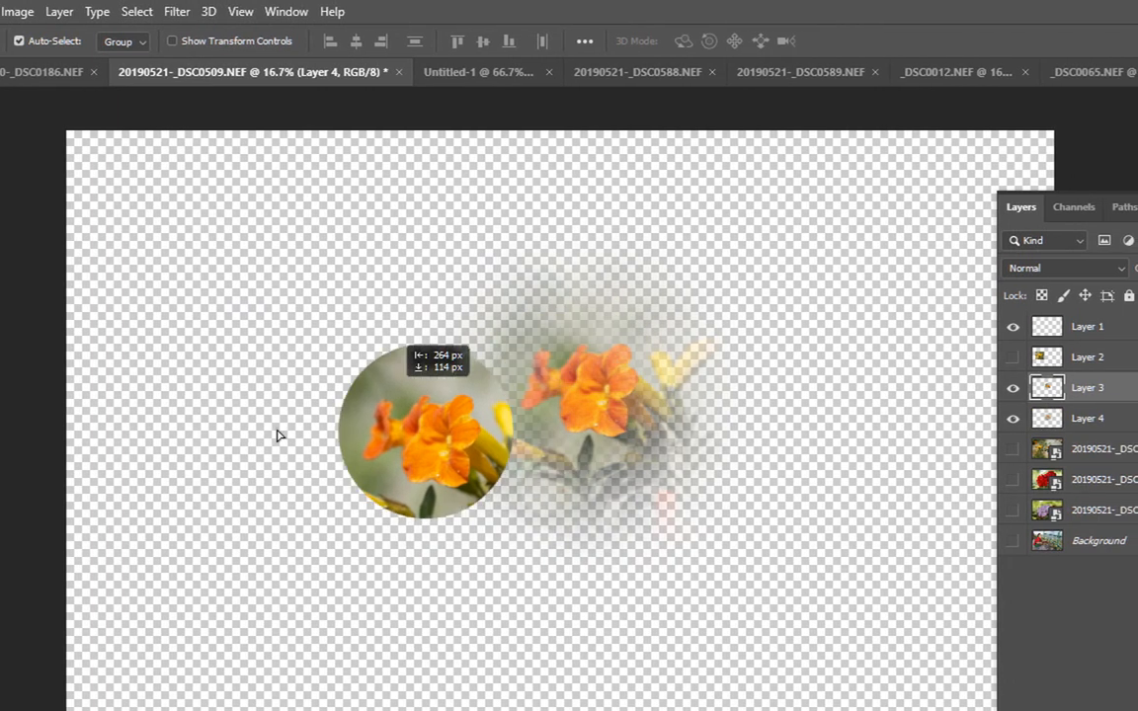
drag(277, 435, 252, 455)
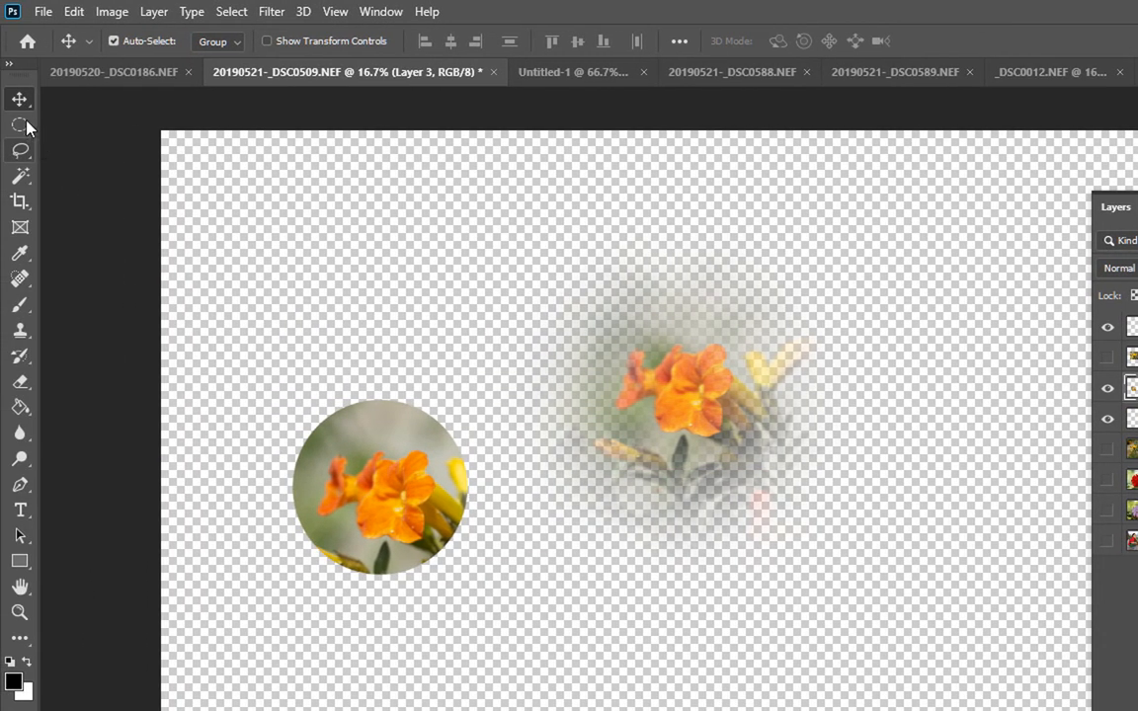
Add a new layer above Layer 4 and fill it with black.
click(21, 124)
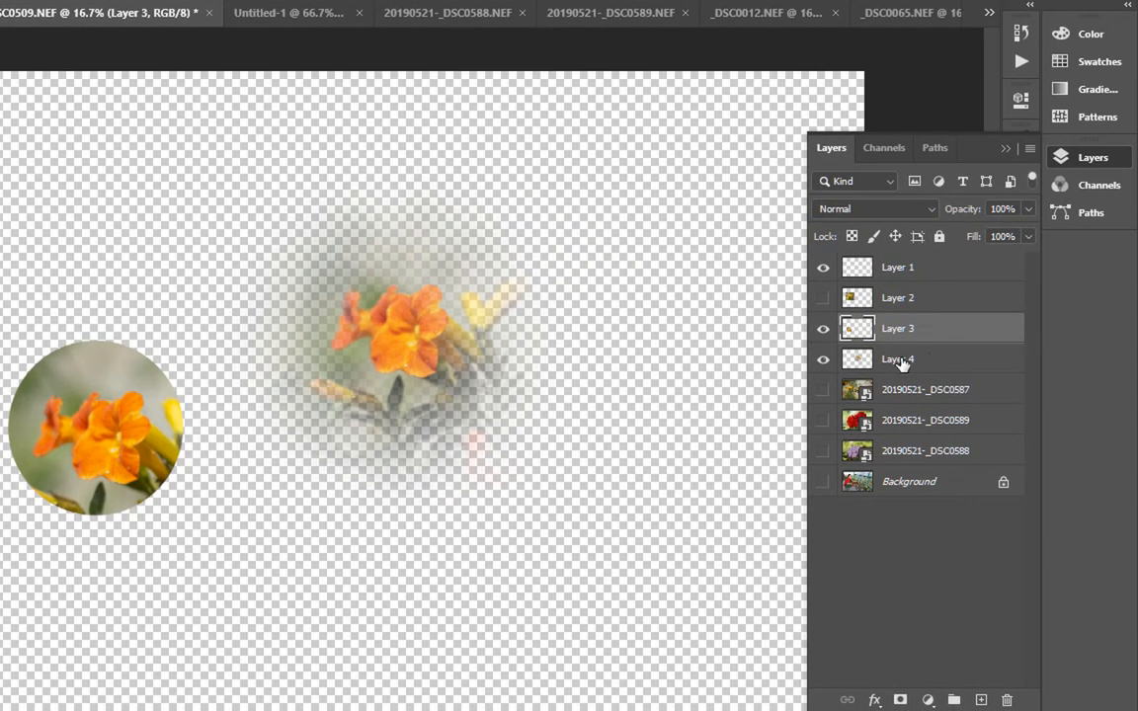
click(930, 361)
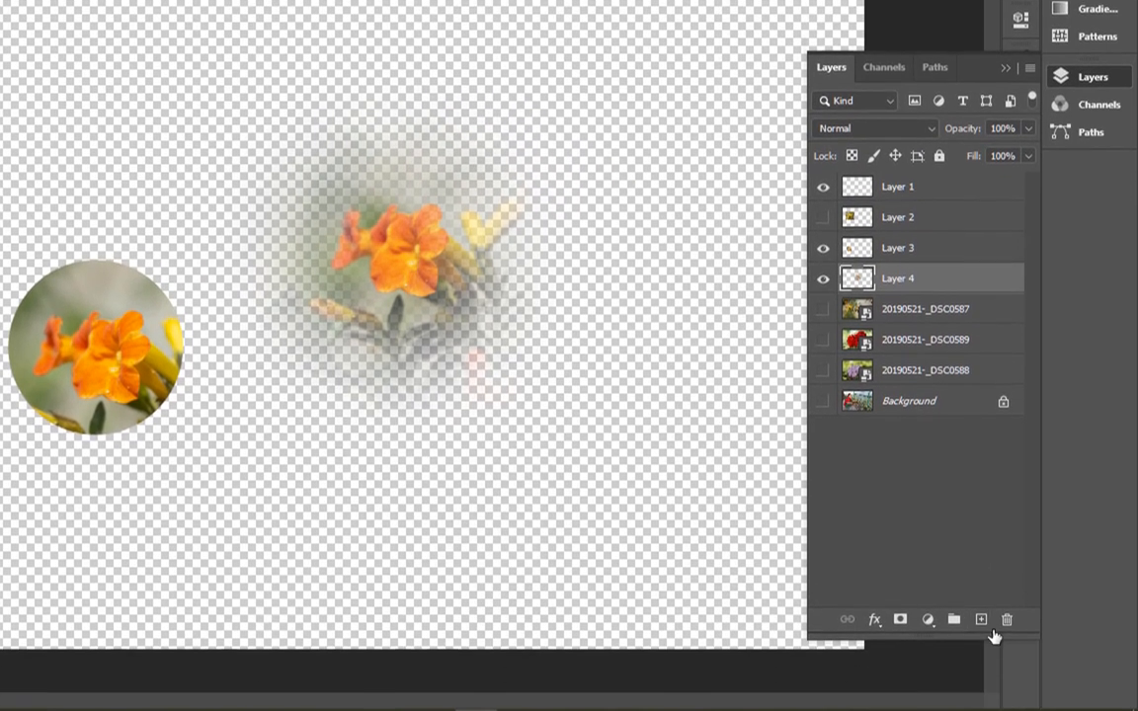
click(983, 582)
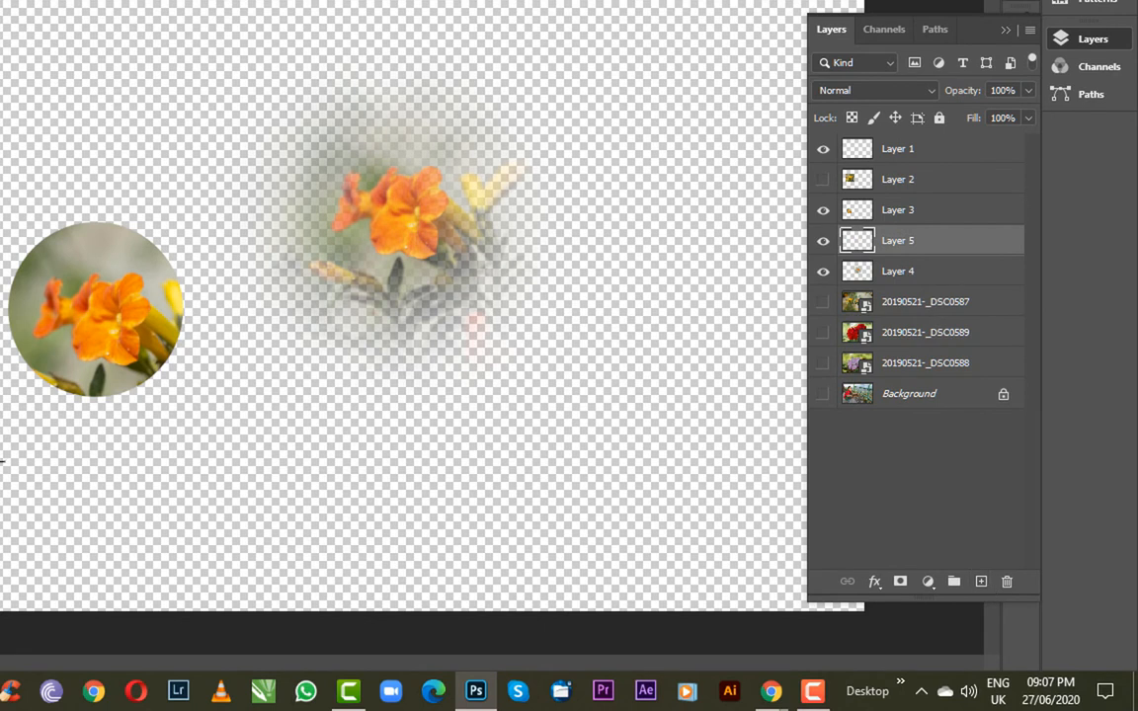
click(79, 430)
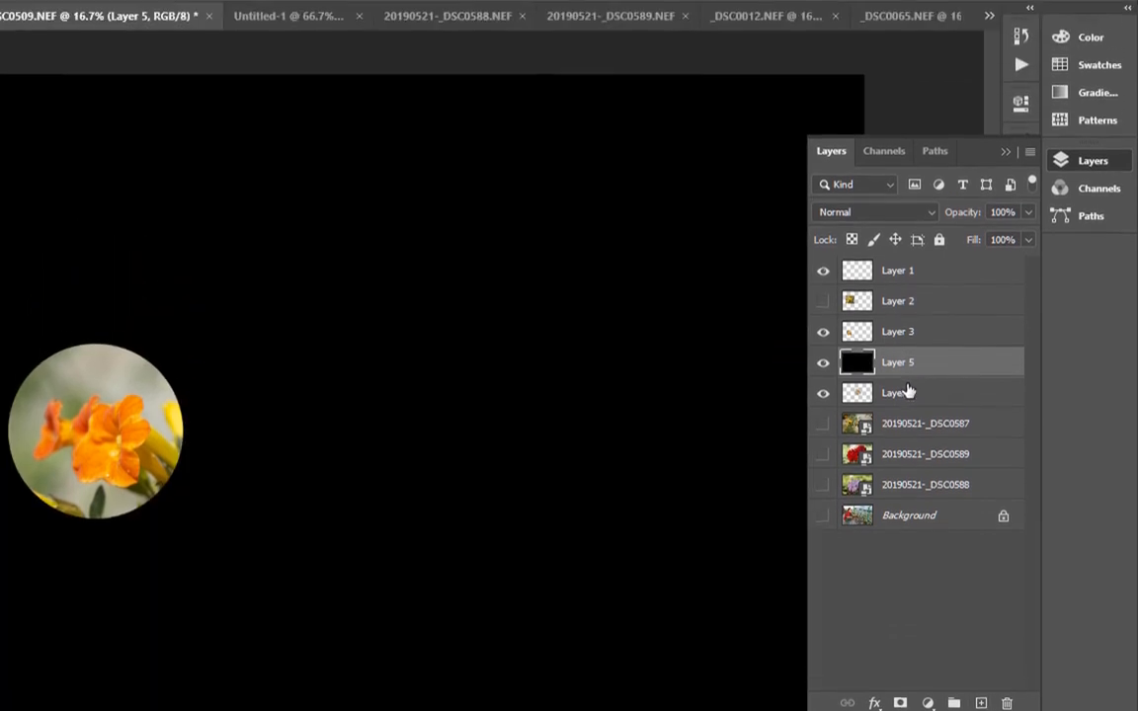
Dismiss the Layer Style dialog and move the black Layer 5 below Layer 4.
double_click(944, 404)
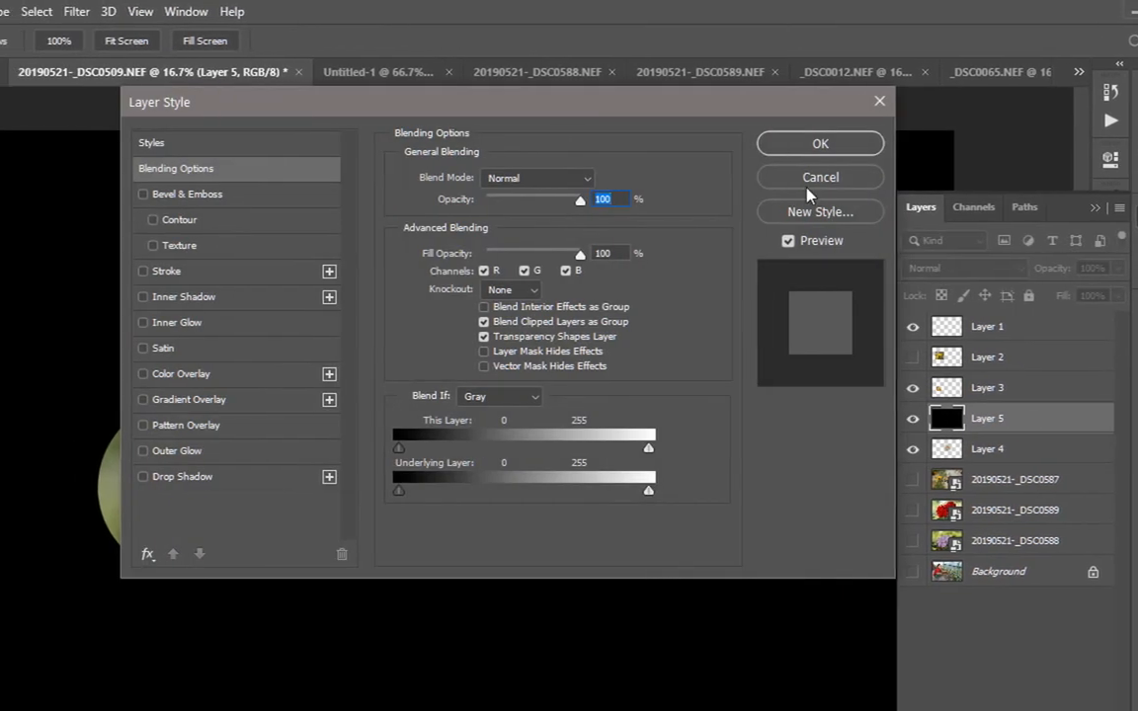
click(828, 178)
drag(1032, 431, 1028, 455)
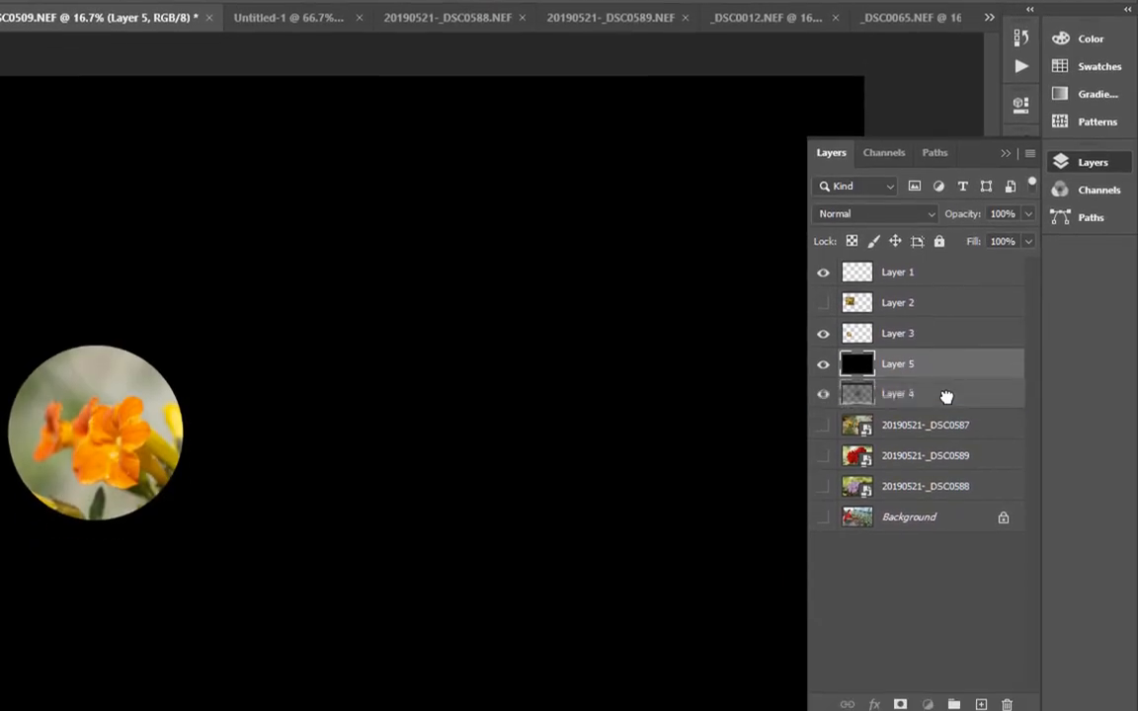
drag(948, 396, 947, 399)
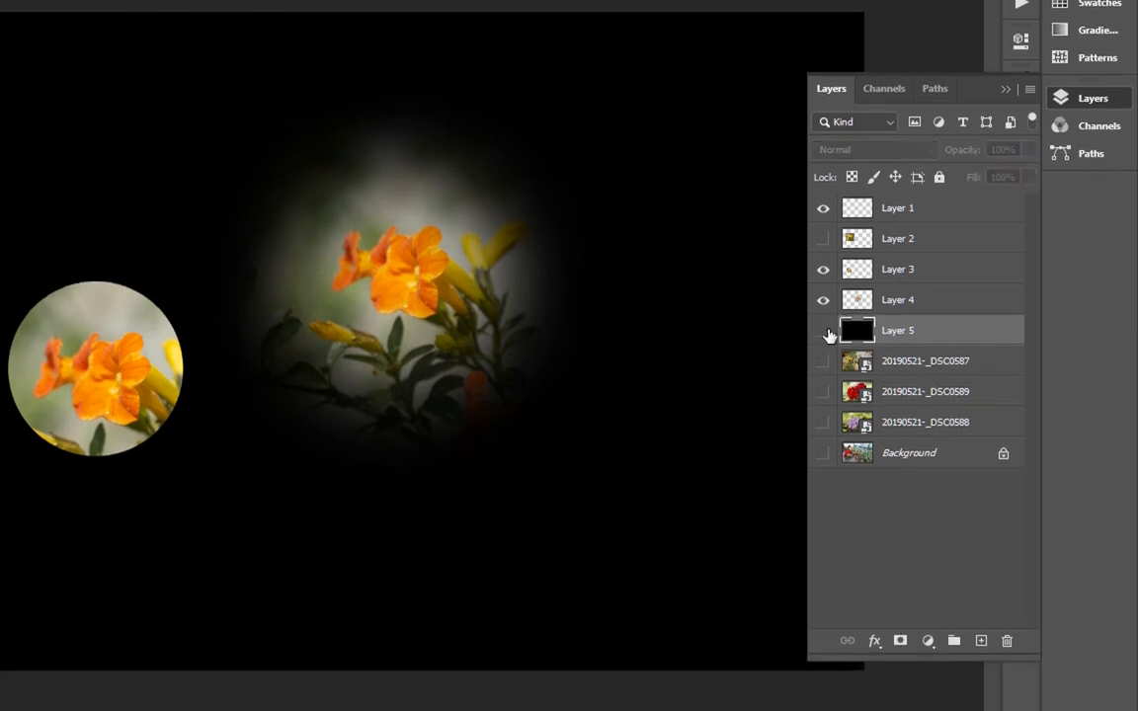
Hide Layer 5, Layer 4 and Layer 3, and make 20190521-_DSC0587 active and visible.
click(824, 332)
click(875, 362)
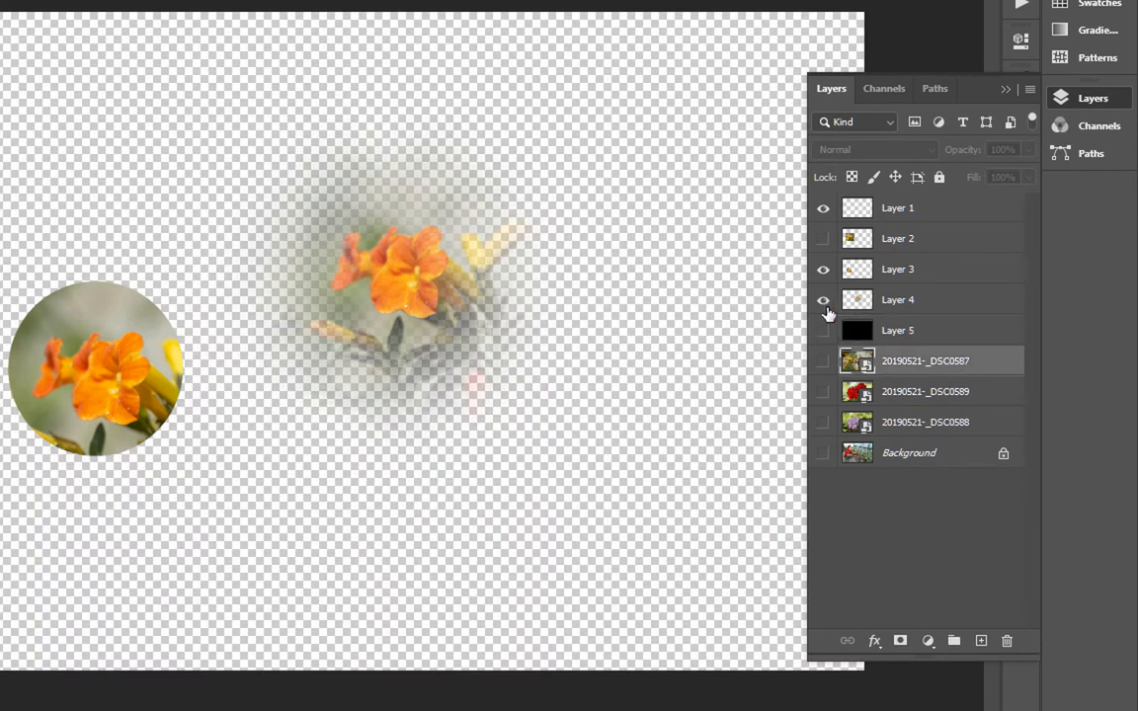
click(823, 300)
click(823, 270)
click(822, 362)
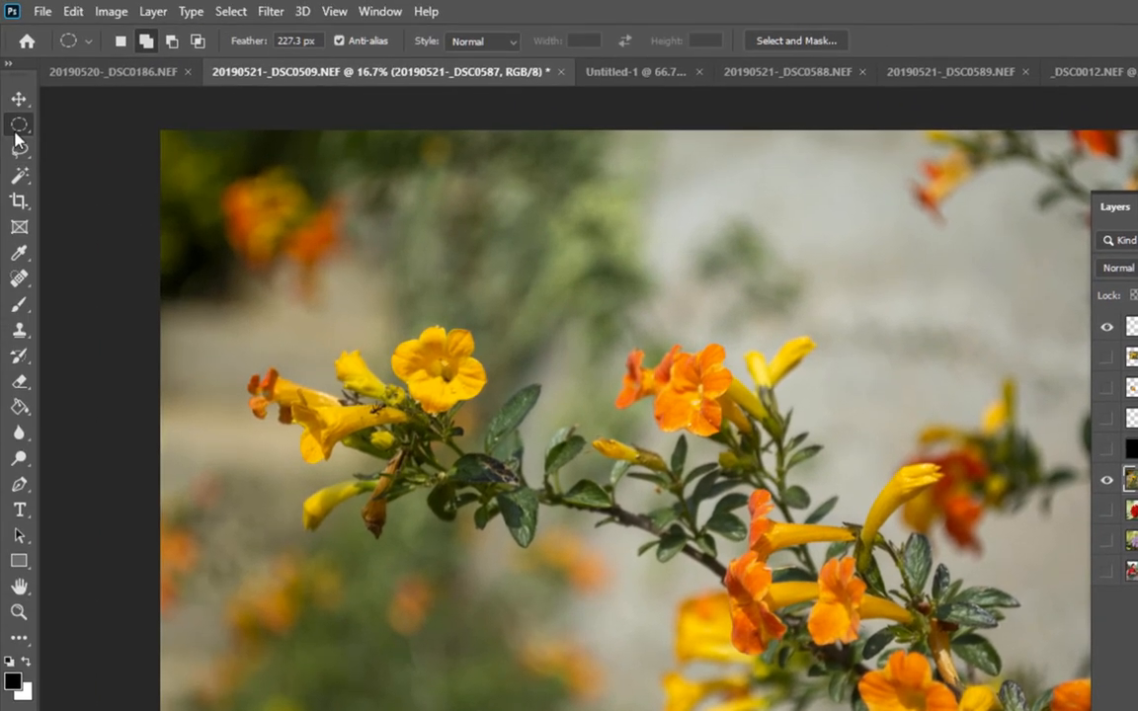
Set the Rectangular Marquee feather to 188.3 px and draw a selection around the central orange flower.
right_click(17, 128)
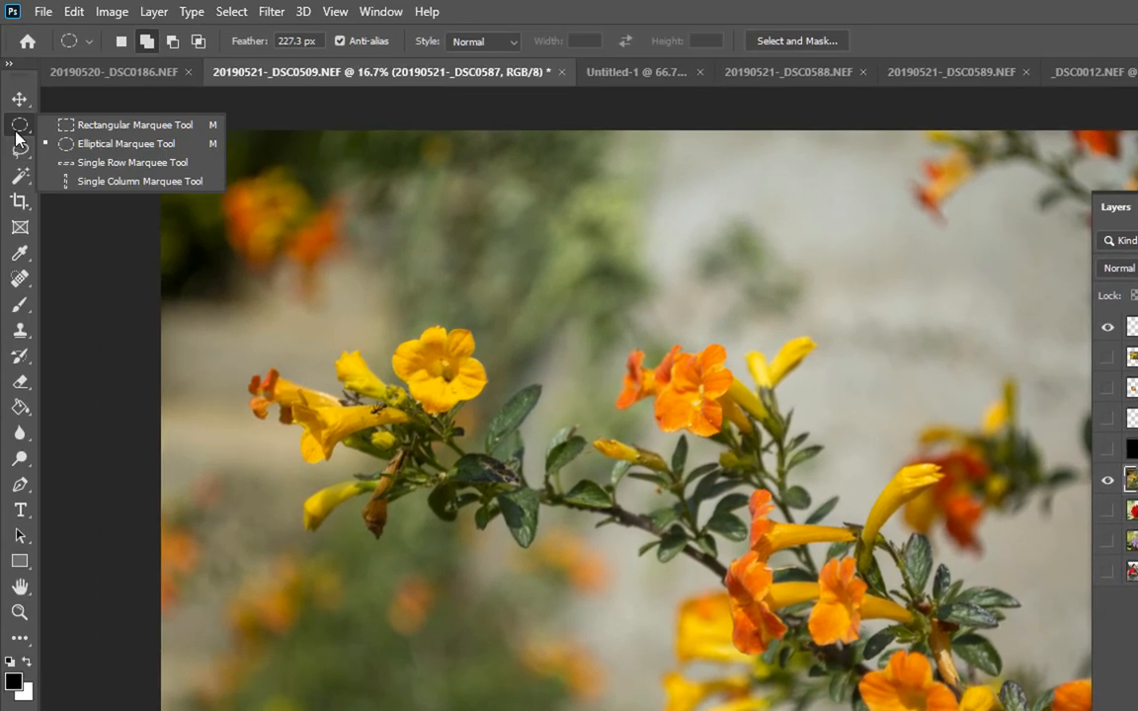
click(75, 124)
drag(305, 40, 344, 48)
drag(234, 54, 305, 42)
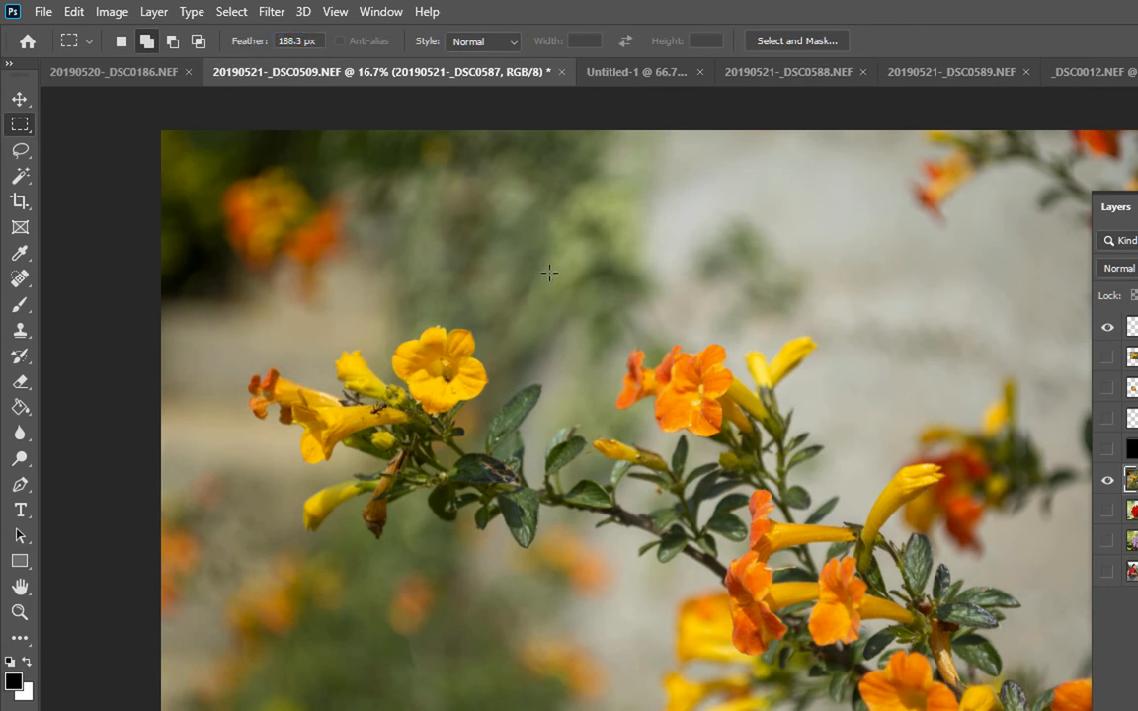
drag(644, 339, 790, 478)
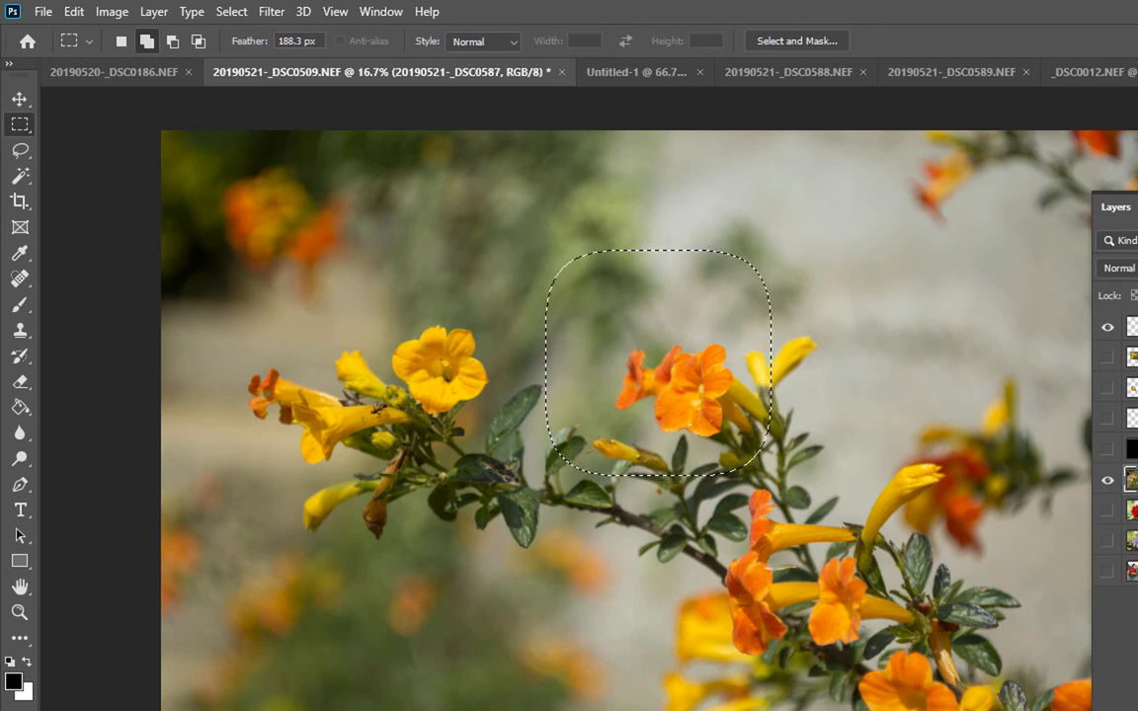
Copy the feathered rectangular selection to a new layer and show it above the black Layer 5.
key(ctrl+j)
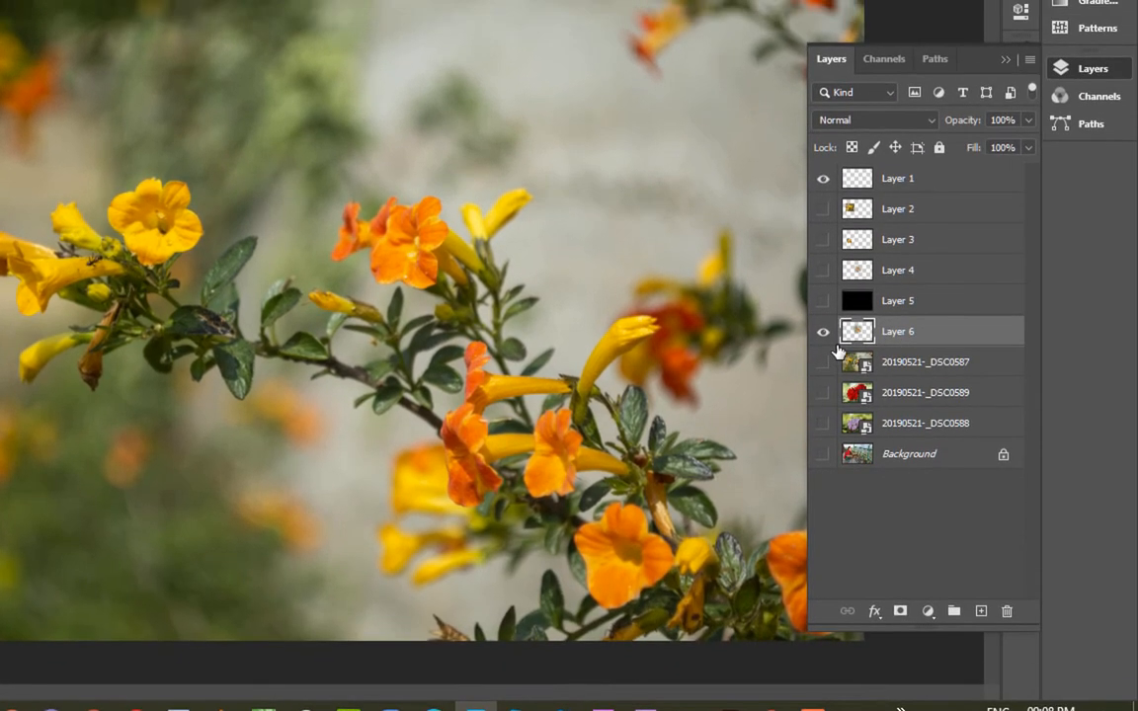
click(824, 333)
drag(955, 309, 920, 330)
click(823, 361)
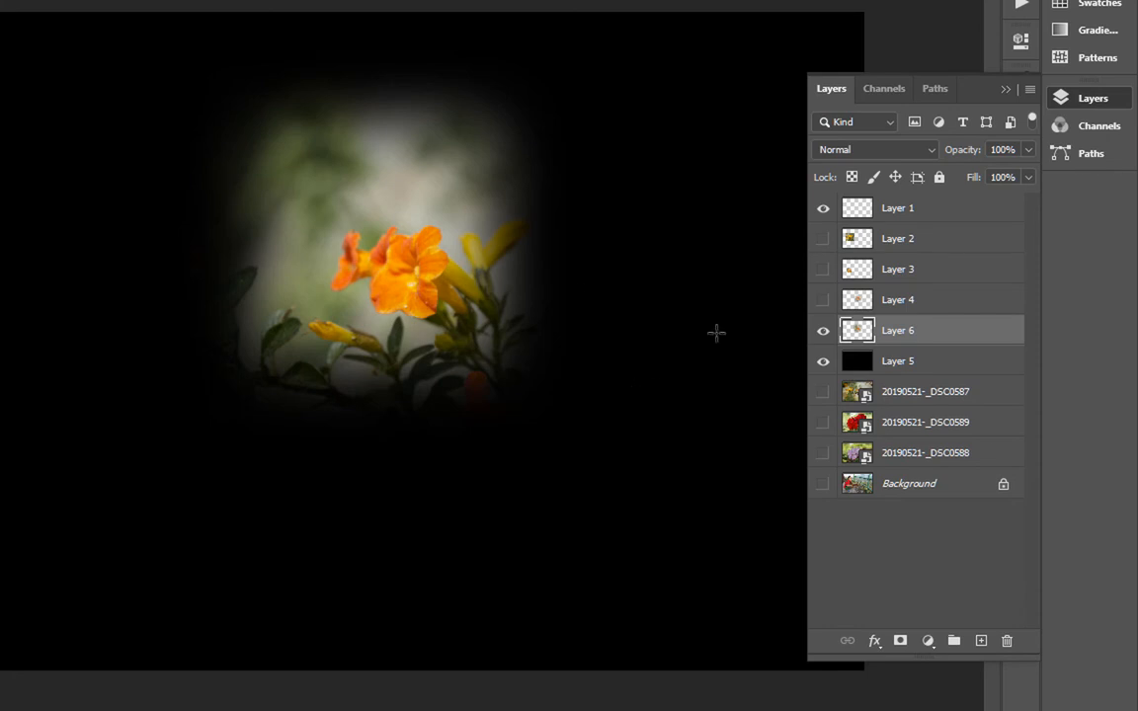
Hide Layer 5 and Layer 6, and make 20190521-_DSC0587 visible and active again.
click(823, 391)
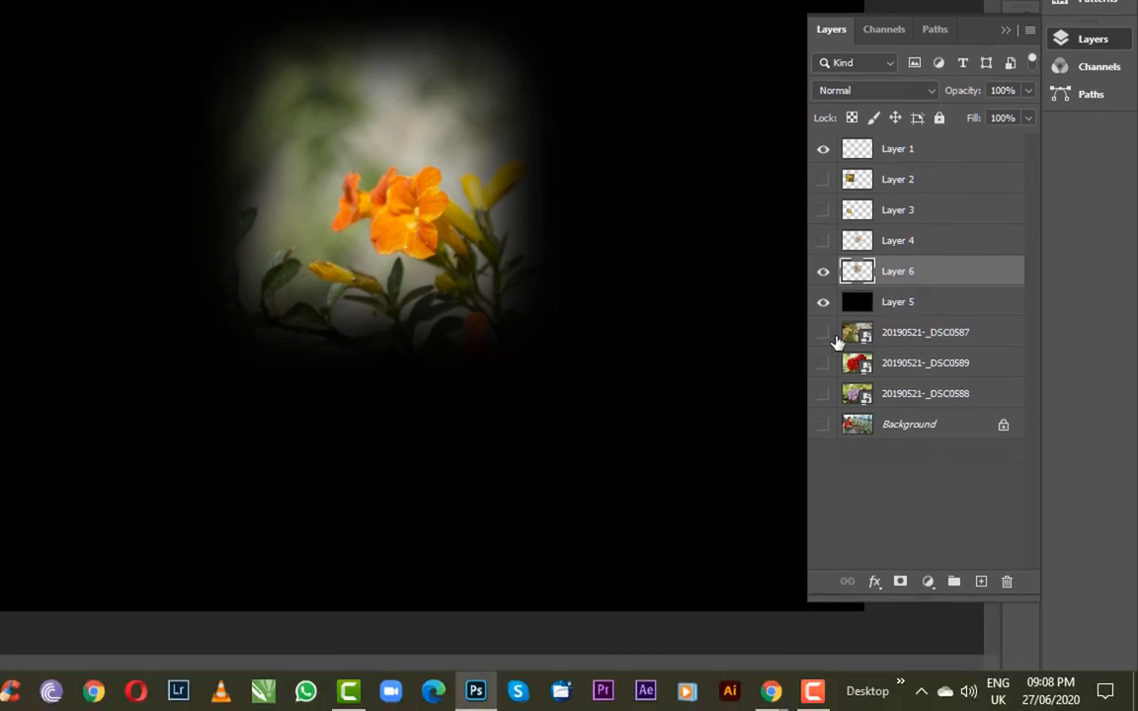
click(823, 314)
click(823, 284)
click(902, 383)
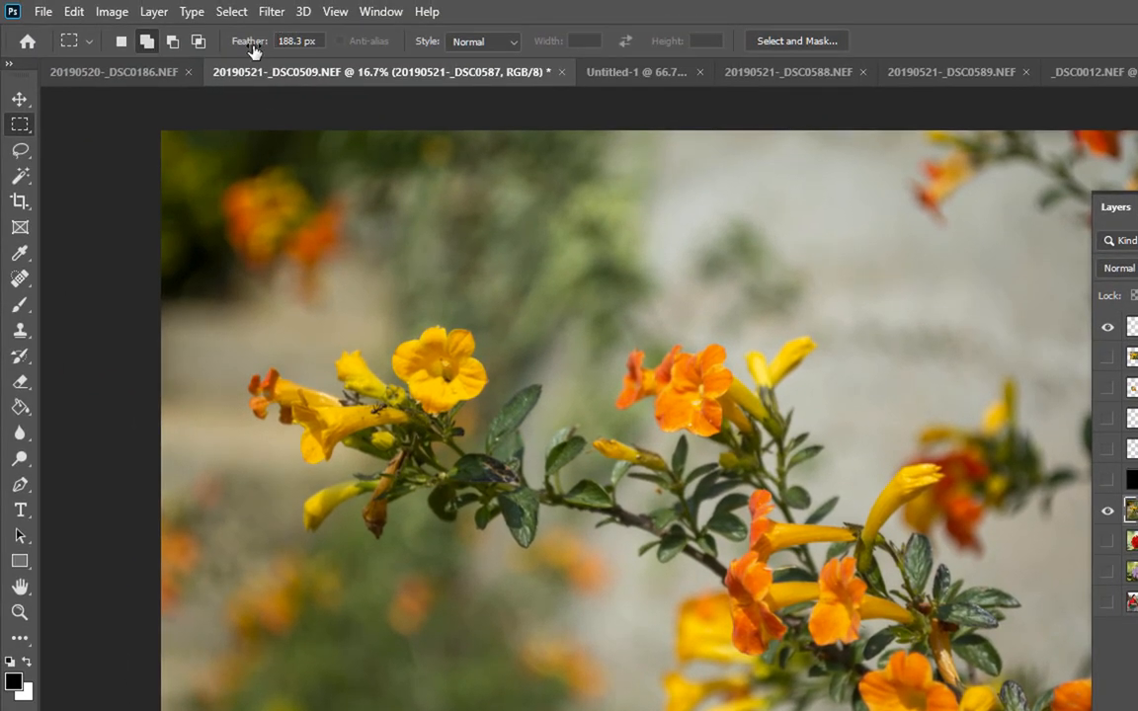
Set the Rectangular Marquee feather to 286.1 px, try a selection about 89 by 82 px above the orange flower, and dismiss the warning.
drag(220, 24, 926, 0)
drag(260, 49, 445, 41)
scroll(656, 261, up, 5)
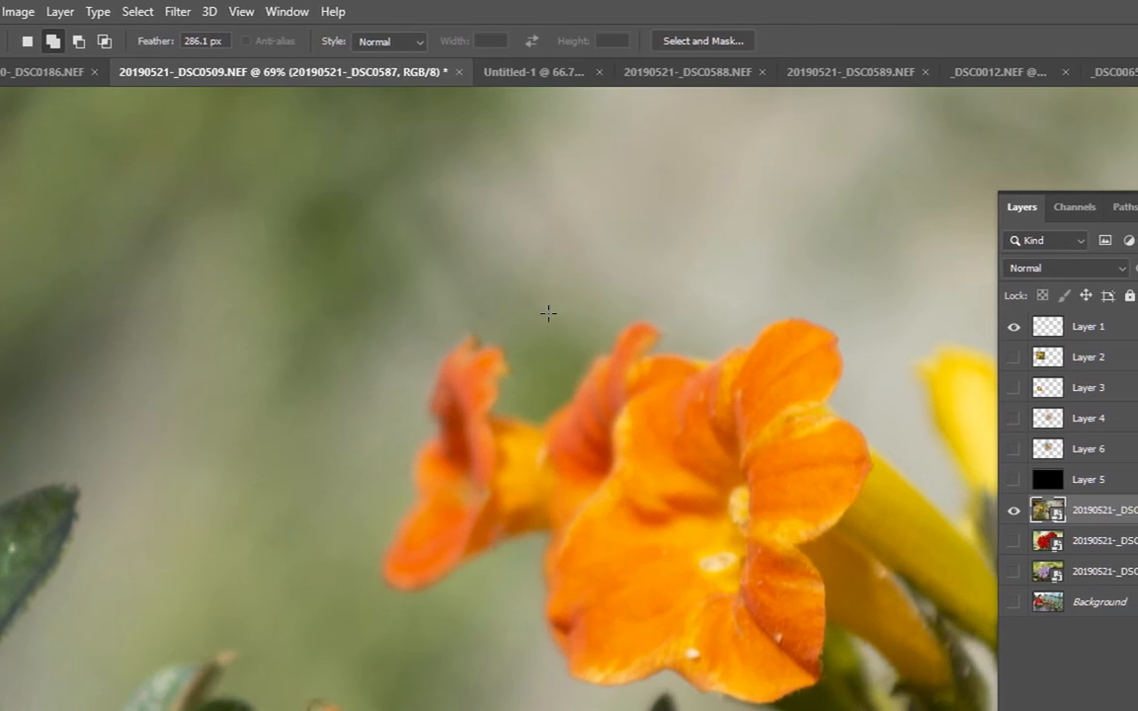
drag(552, 308, 608, 364)
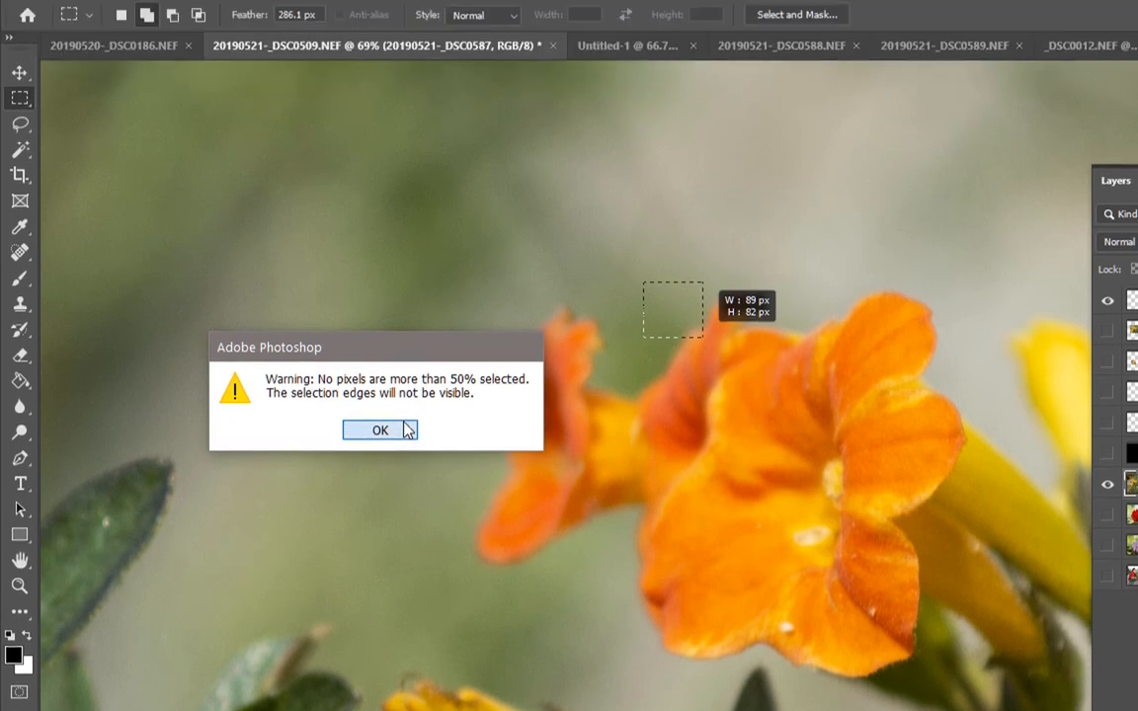
click(405, 347)
Draw and deselect a larger feathered selection over the orange flower, and try one about 76 by 82 px beside it.
drag(447, 223, 885, 660)
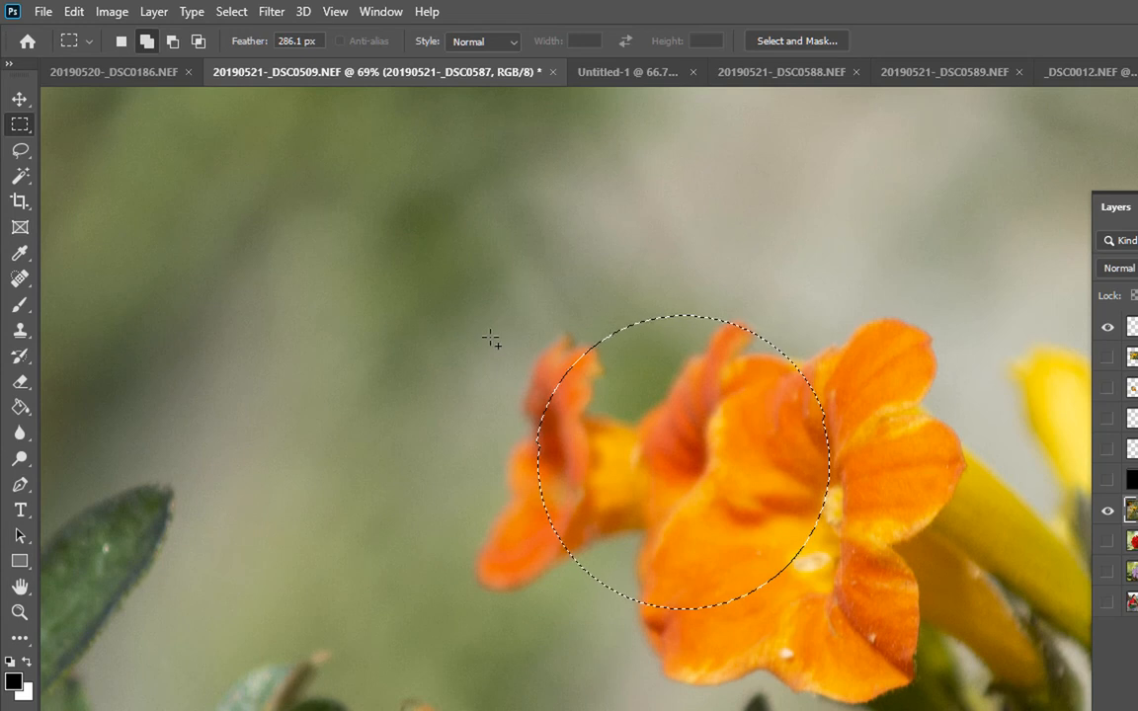
key(ctrl+d)
drag(447, 293, 498, 348)
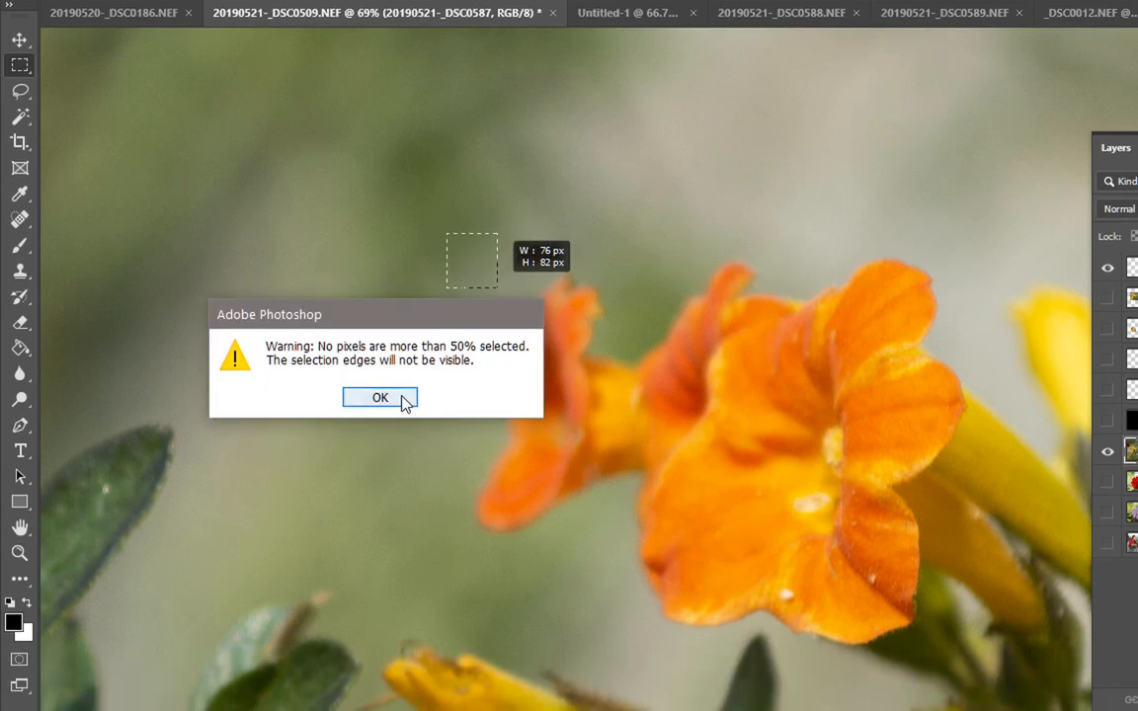
click(403, 395)
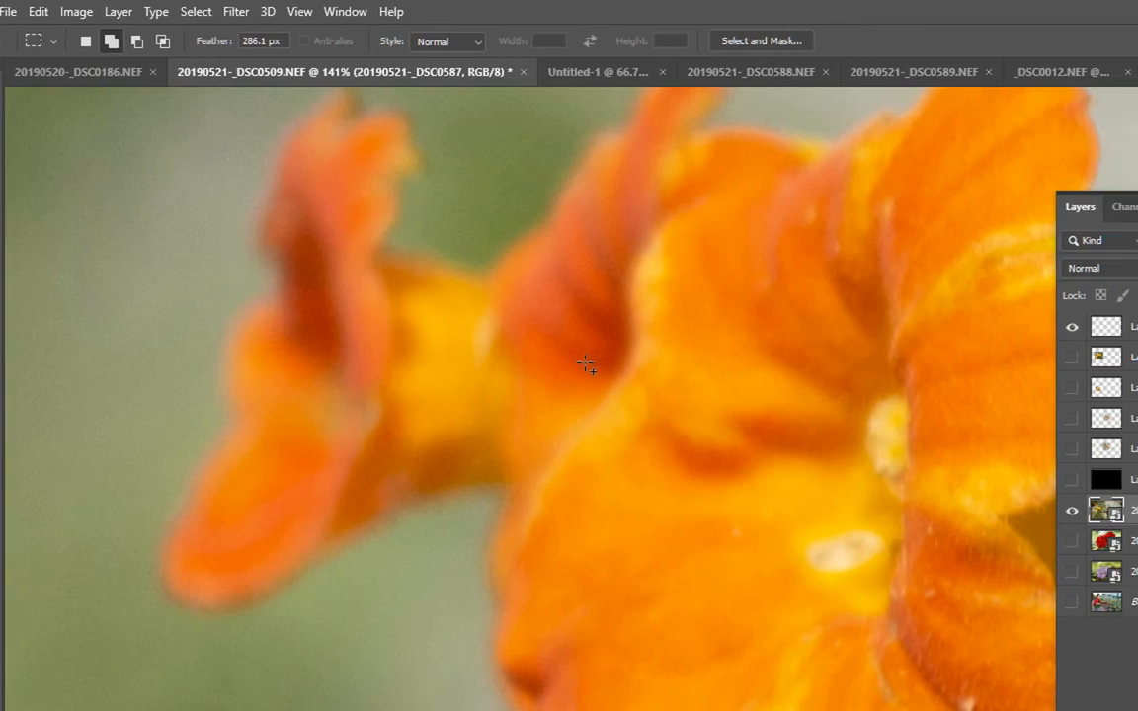
Try a feathered rectangular selection about 84 by 87 px inside the orange flower, and dismiss the warning.
drag(619, 363, 731, 475)
mouse_move(637, 478)
mouse_down()
mouse_move(615, 466)
mouse_move(664, 485)
mouse_up()
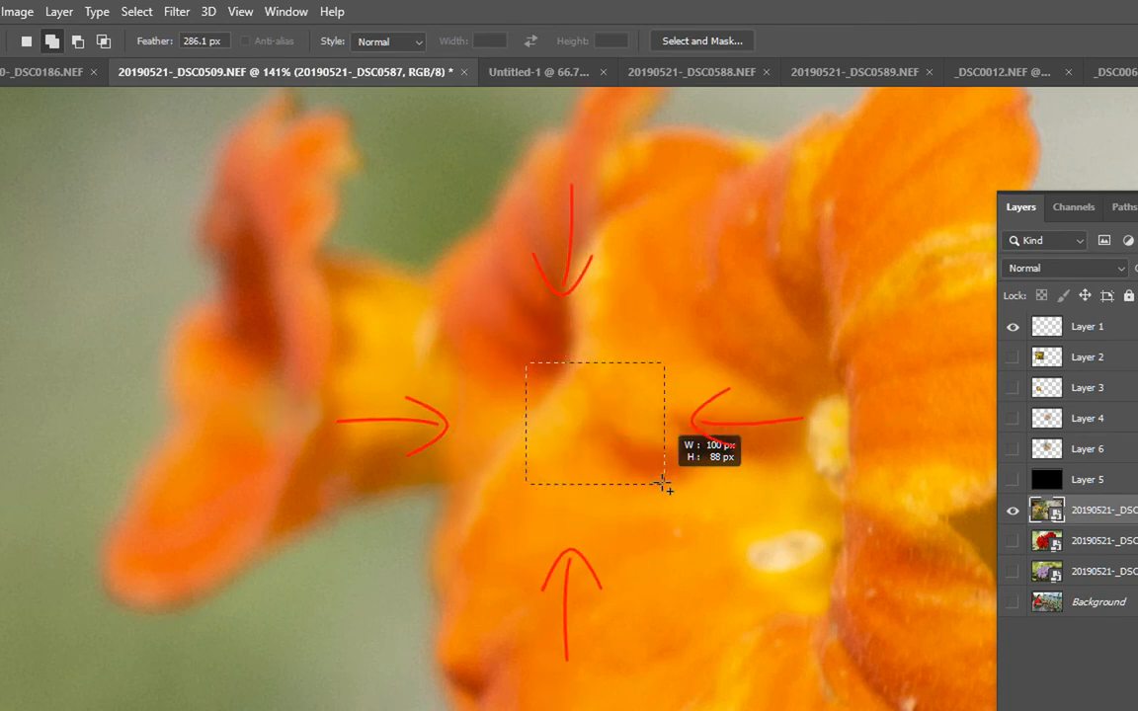
drag(649, 404, 624, 456)
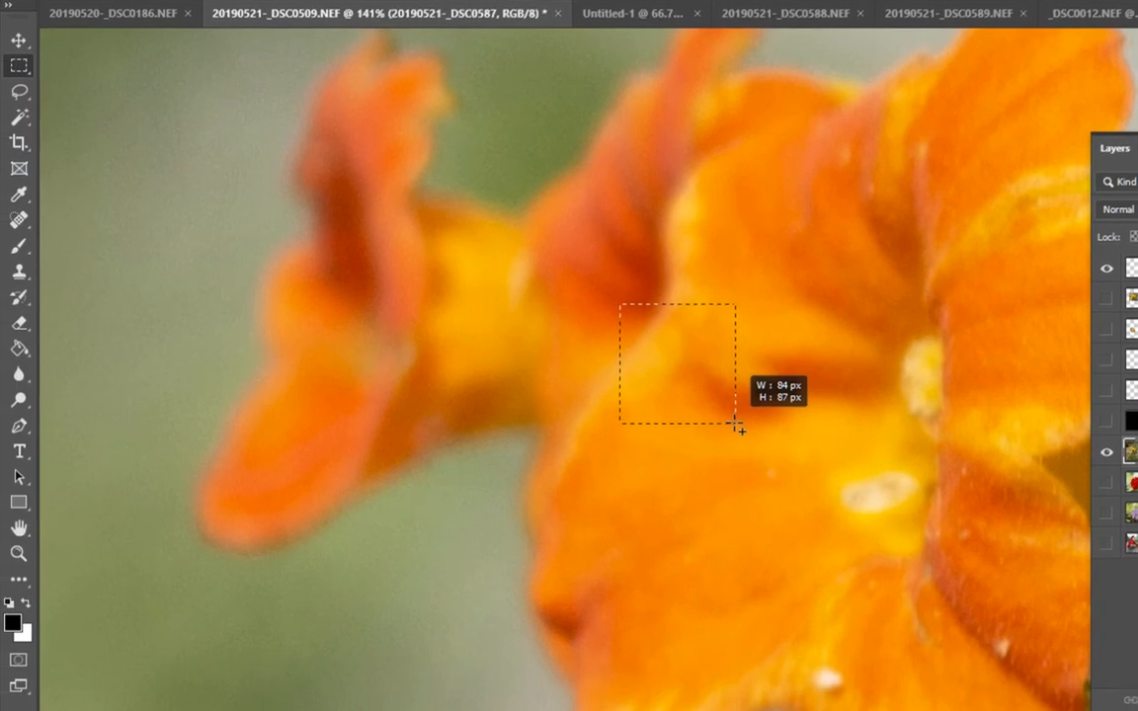
drag(736, 427, 736, 427)
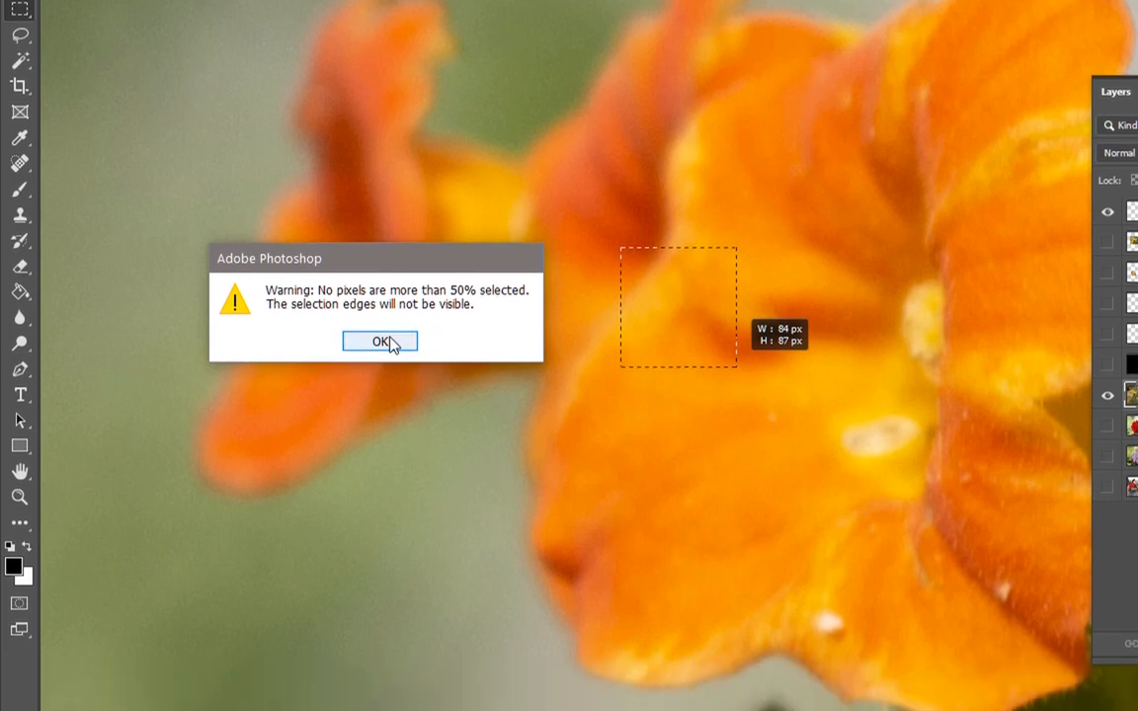
click(388, 339)
Try a circular selection about 10 px across with the Elliptical Marquee at 227.3 px feather on the orange petal's pixel grid.
scroll(652, 345, up, 10)
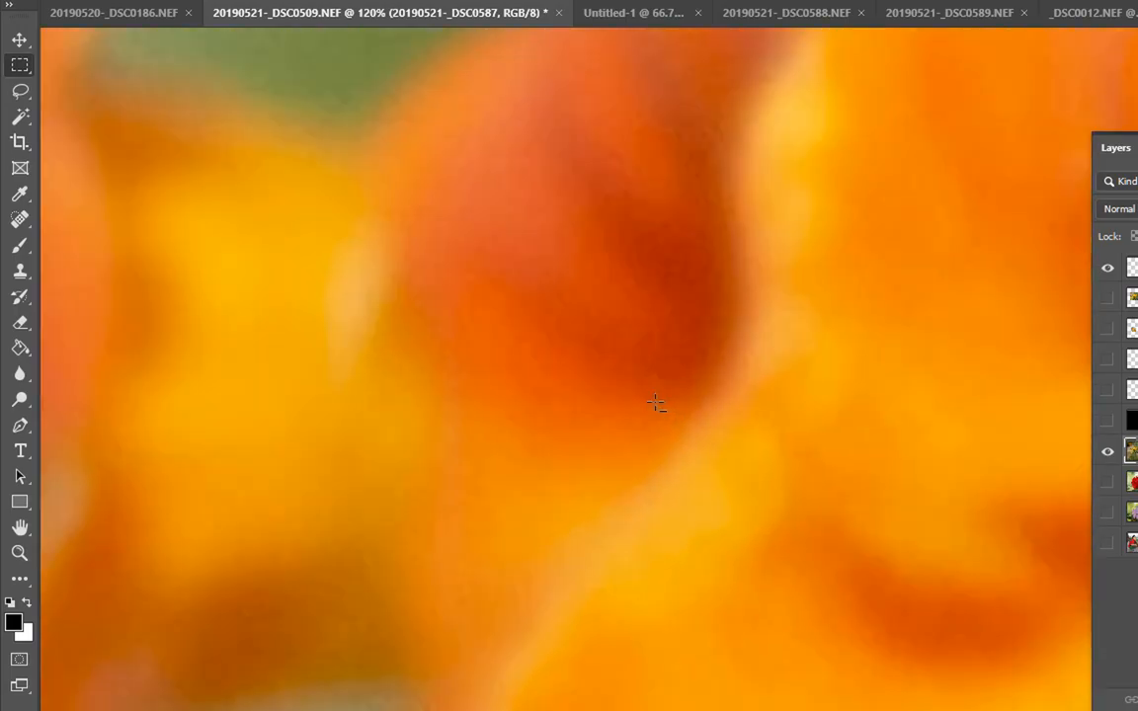
scroll(637, 401, up, 5)
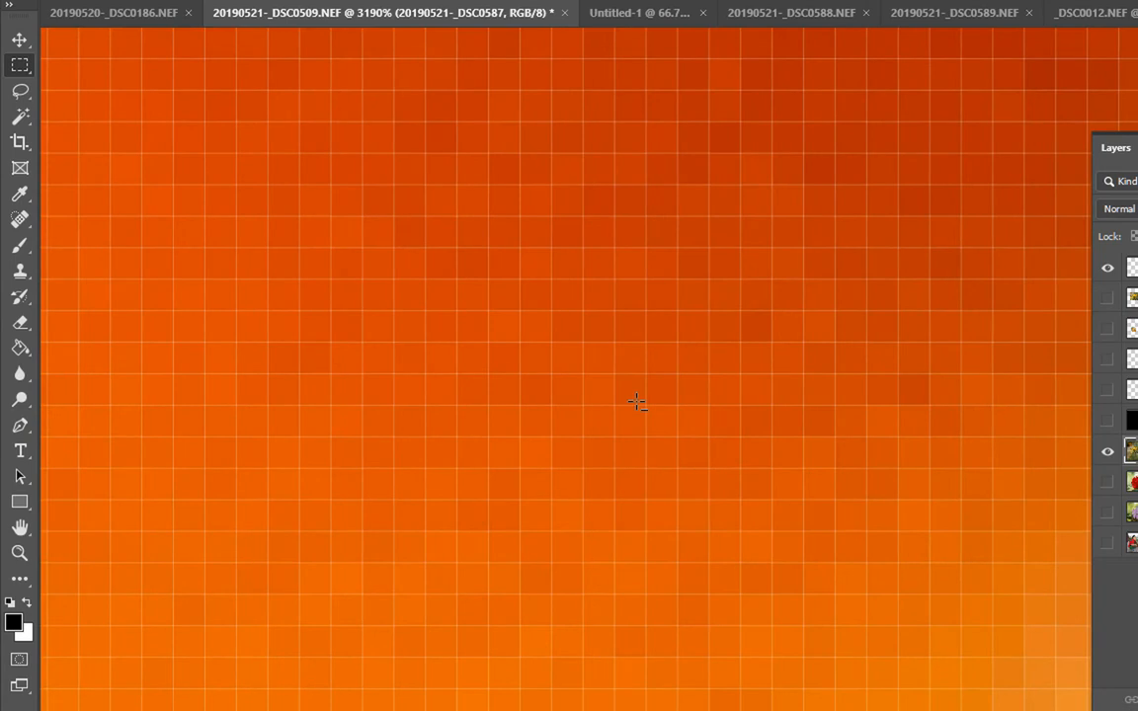
scroll(638, 401, up, 1)
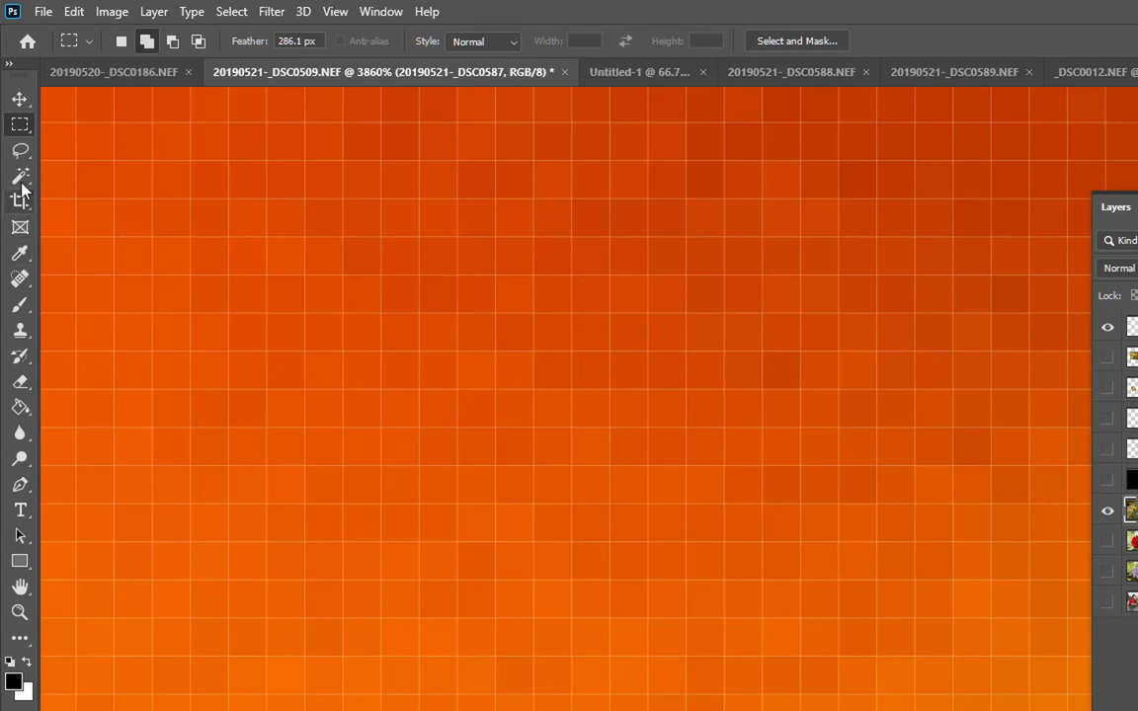
right_click(20, 124)
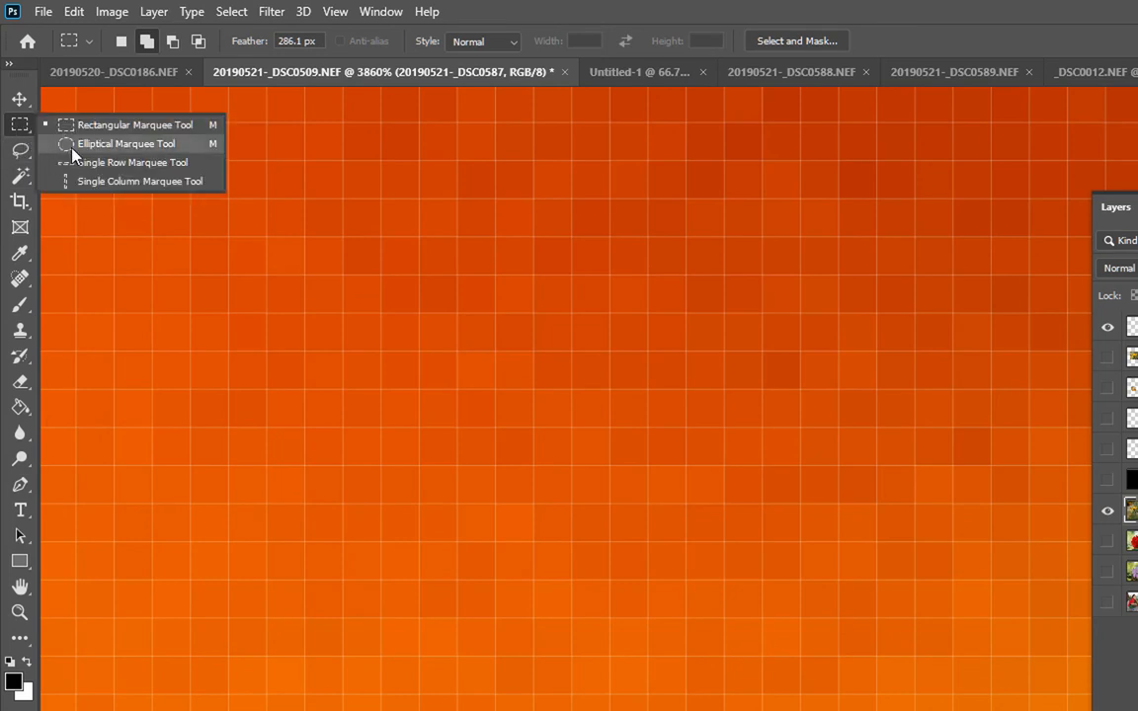
click(99, 145)
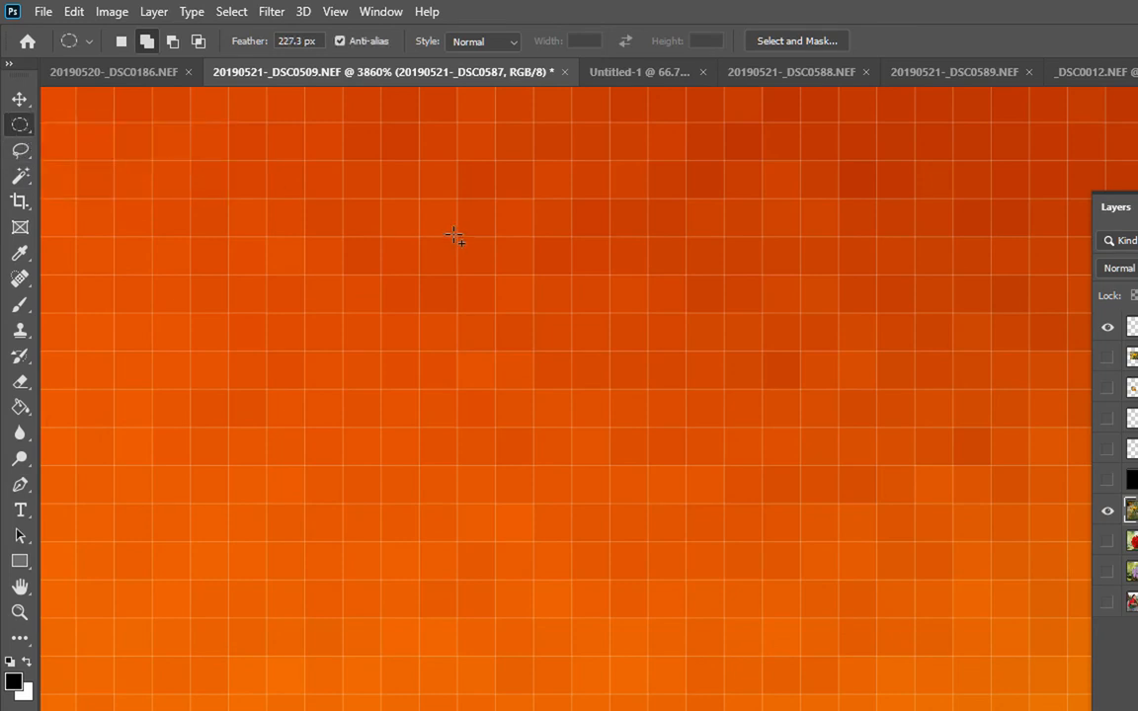
drag(415, 196, 777, 596)
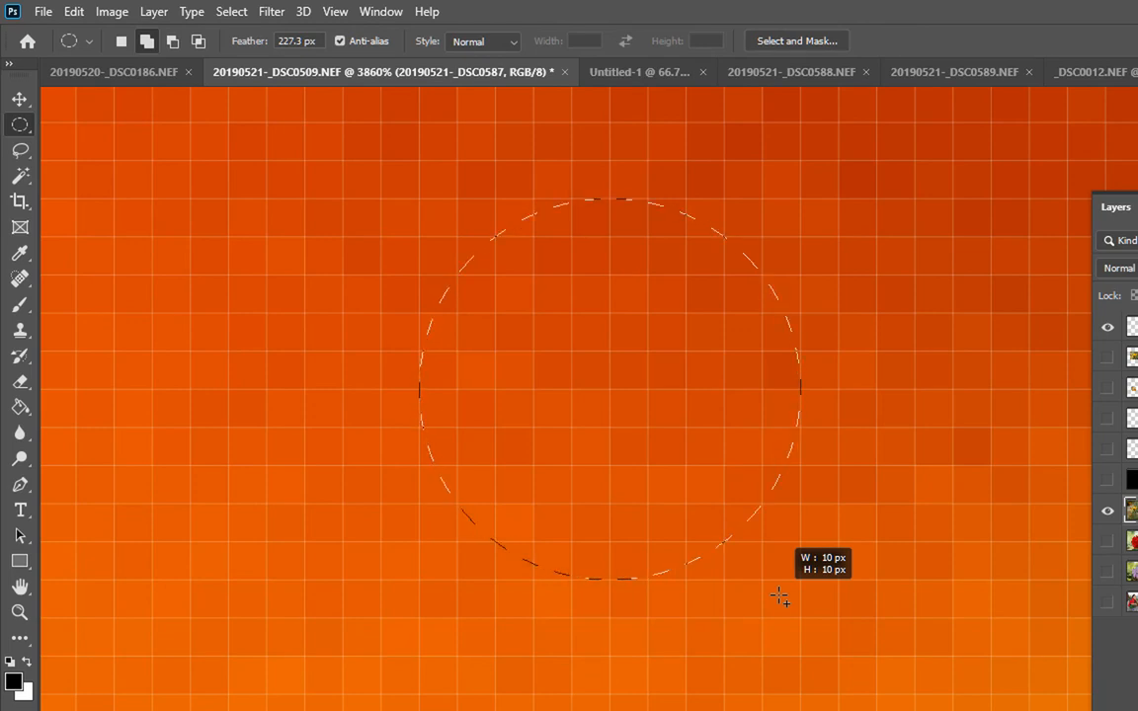
drag(780, 598, 821, 560)
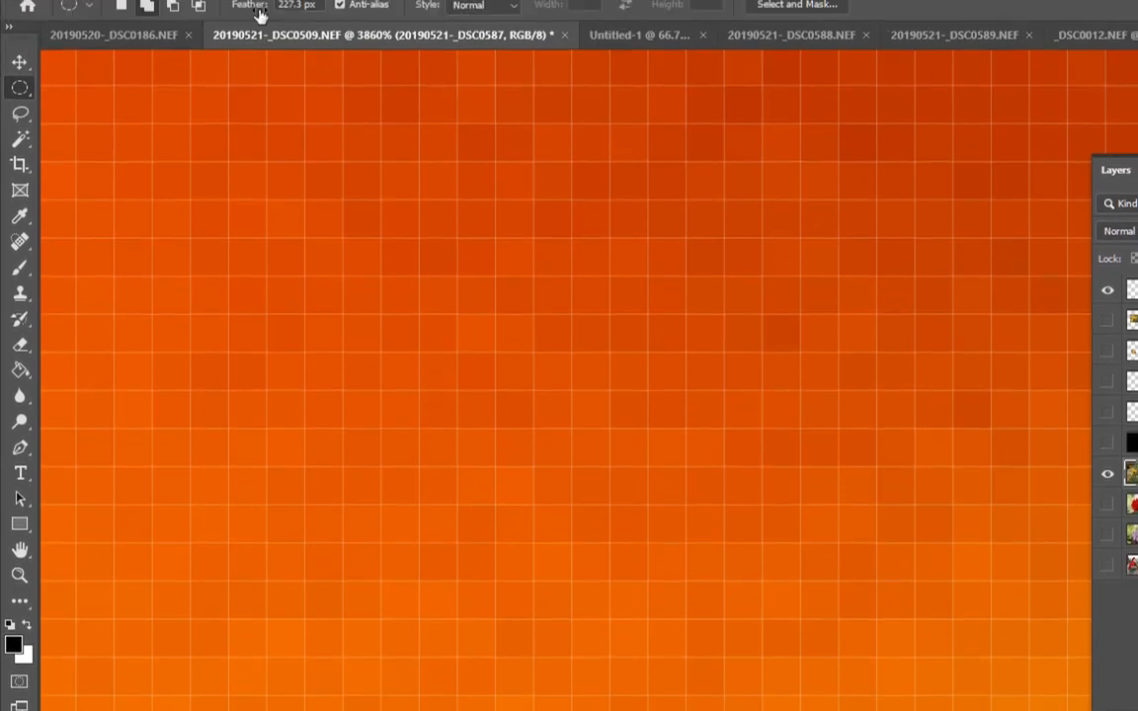
Set the Elliptical Marquee feather to 0 px, draw a circular selection about 9 px across on the orange petal's pixel grid, and deselect it.
click(280, 41)
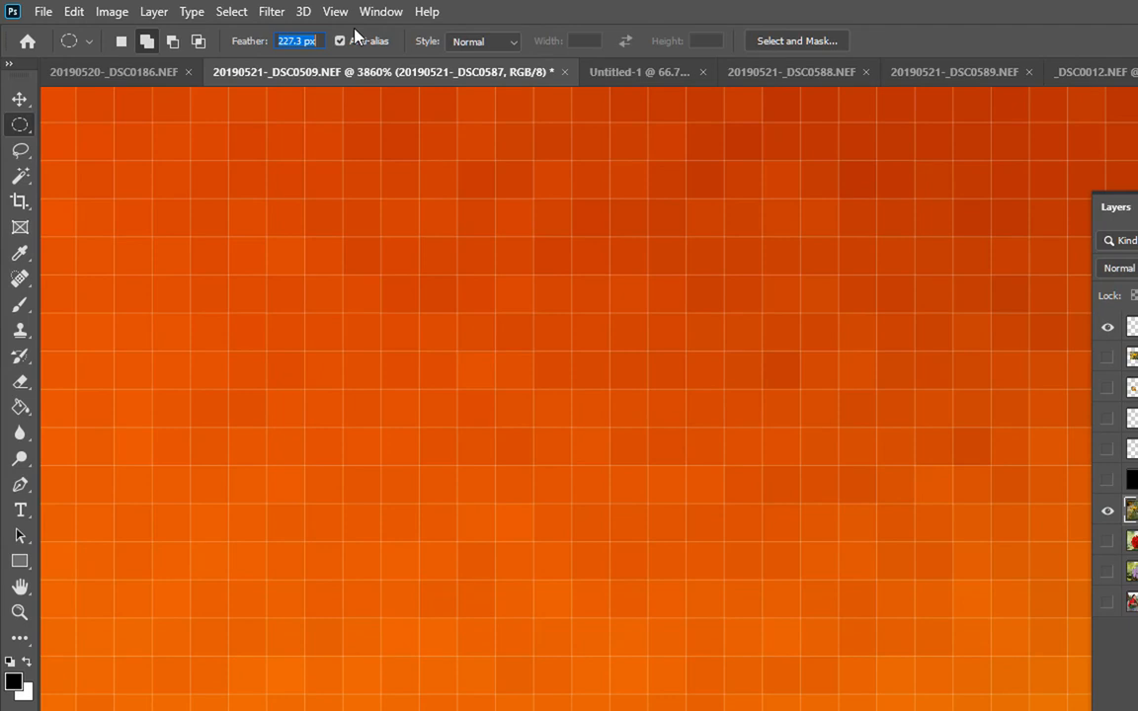
text(0)
drag(450, 203, 890, 543)
drag(605, 362, 511, 325)
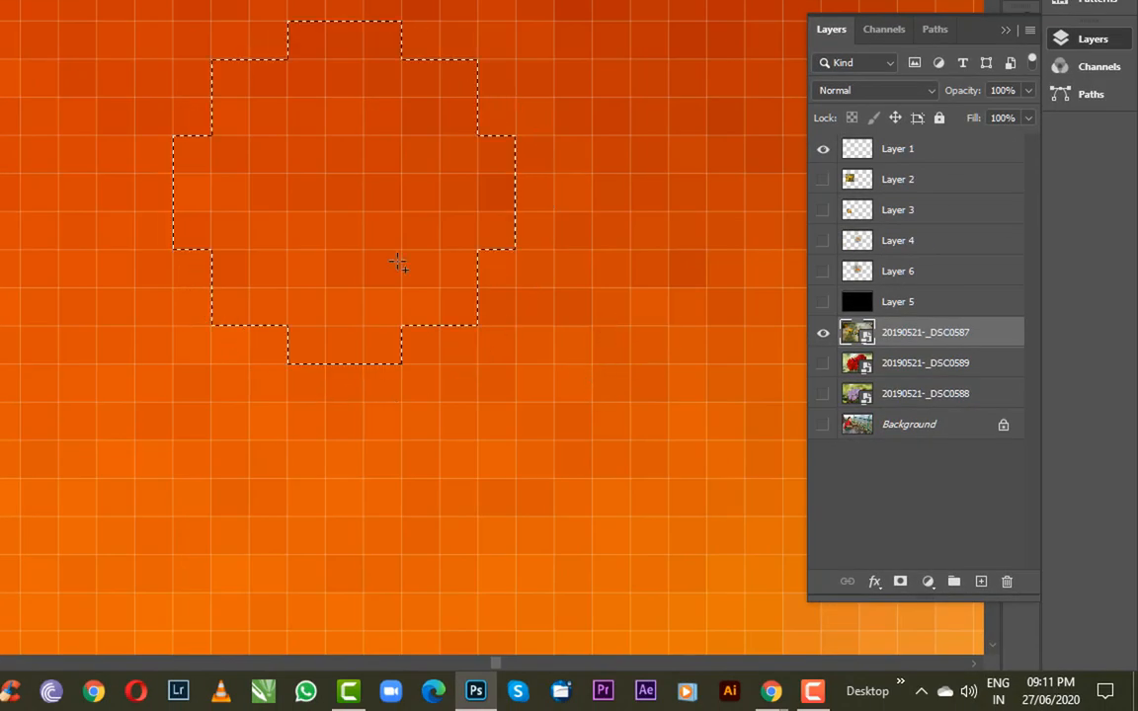
key(ctrl+d)
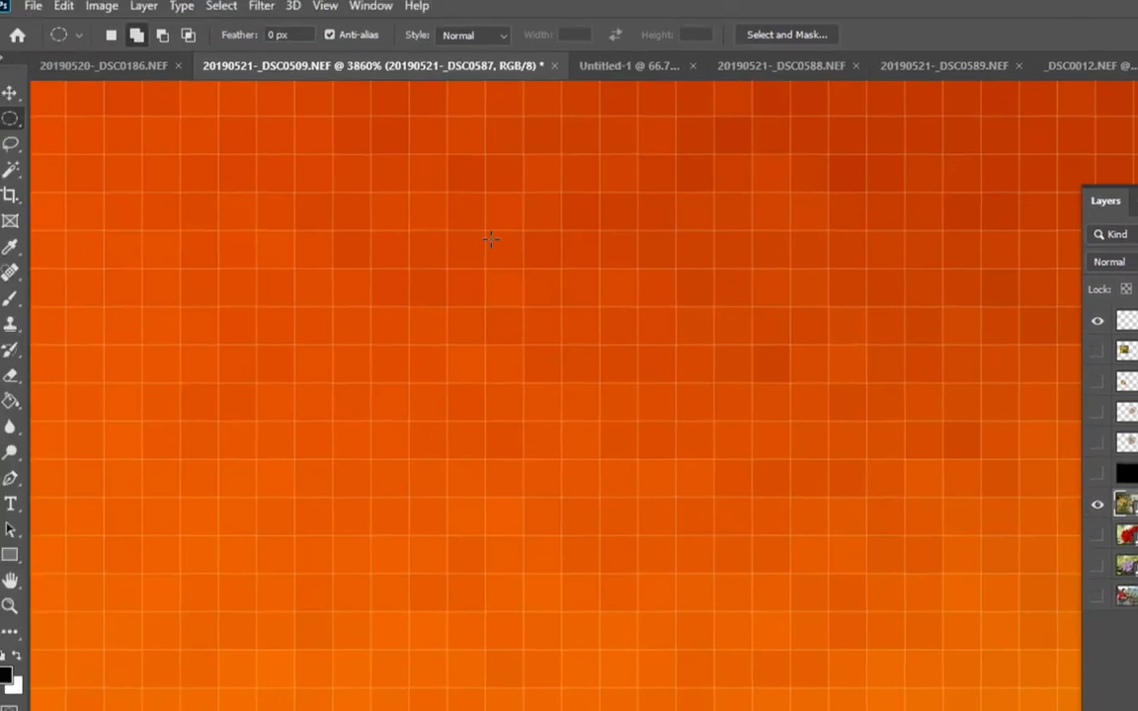
Draw an unfeathered circular selection about 9 by 9 px on the orange petal and inspect its stepped edge at lower magnifications.
mouse_move(411, 171)
mouse_down()
mouse_move(605, 427)
mouse_move(757, 578)
mouse_up()
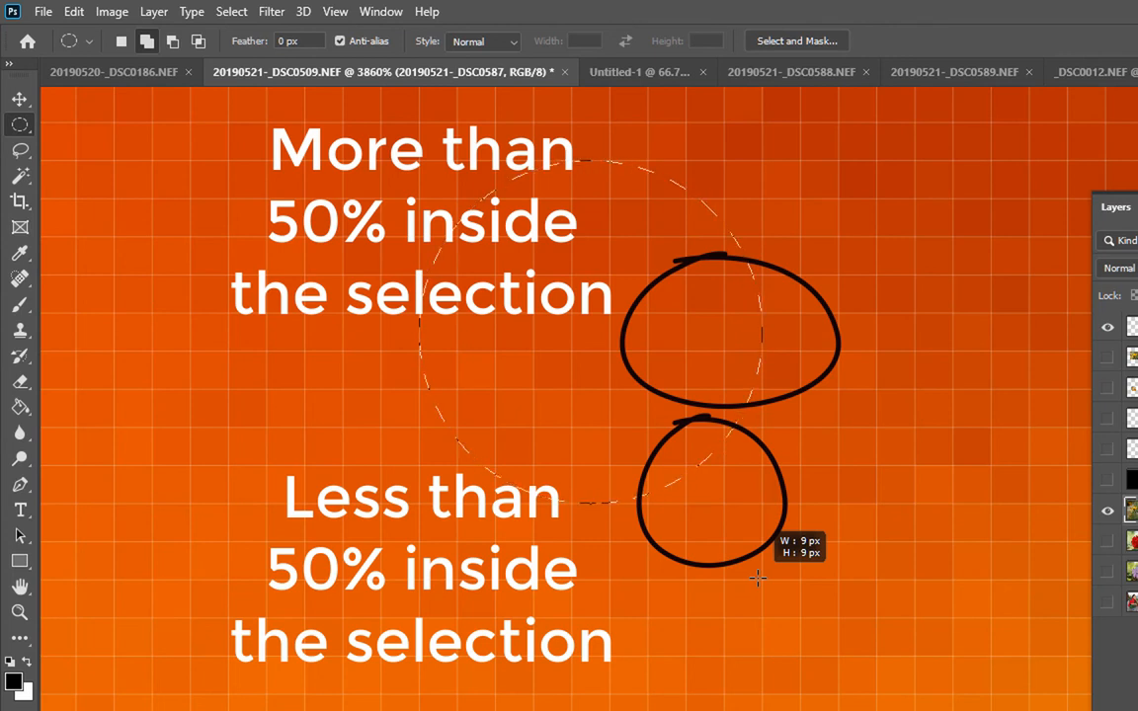
drag(758, 579, 759, 577)
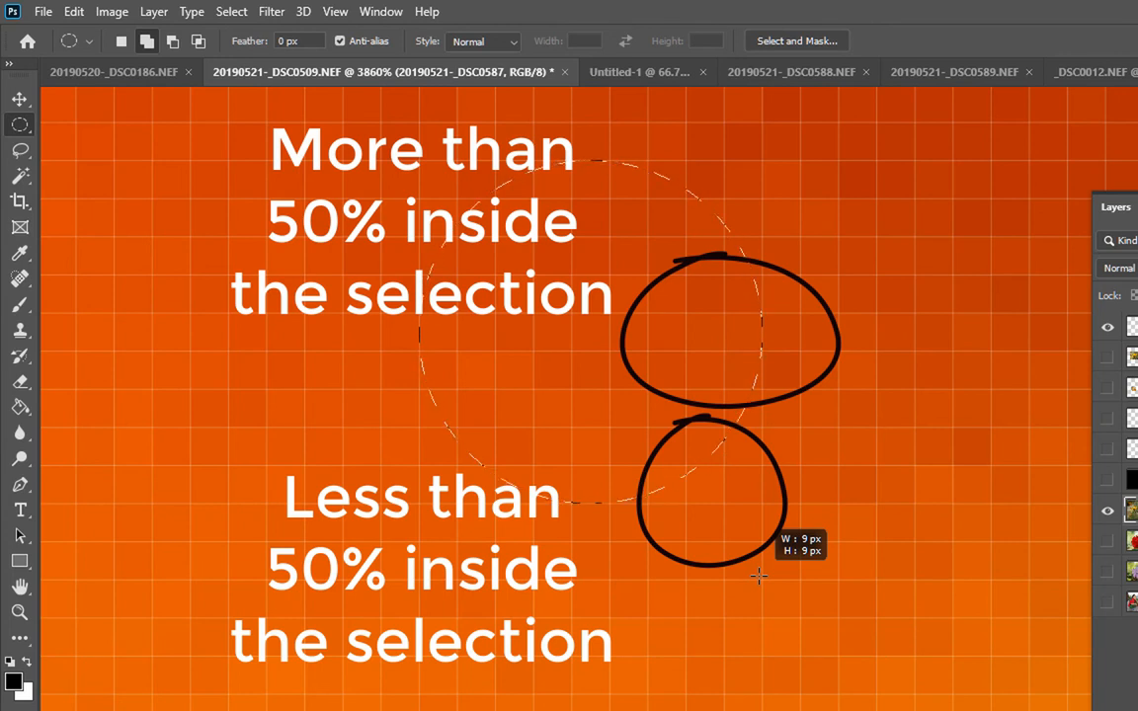
drag(758, 577, 758, 574)
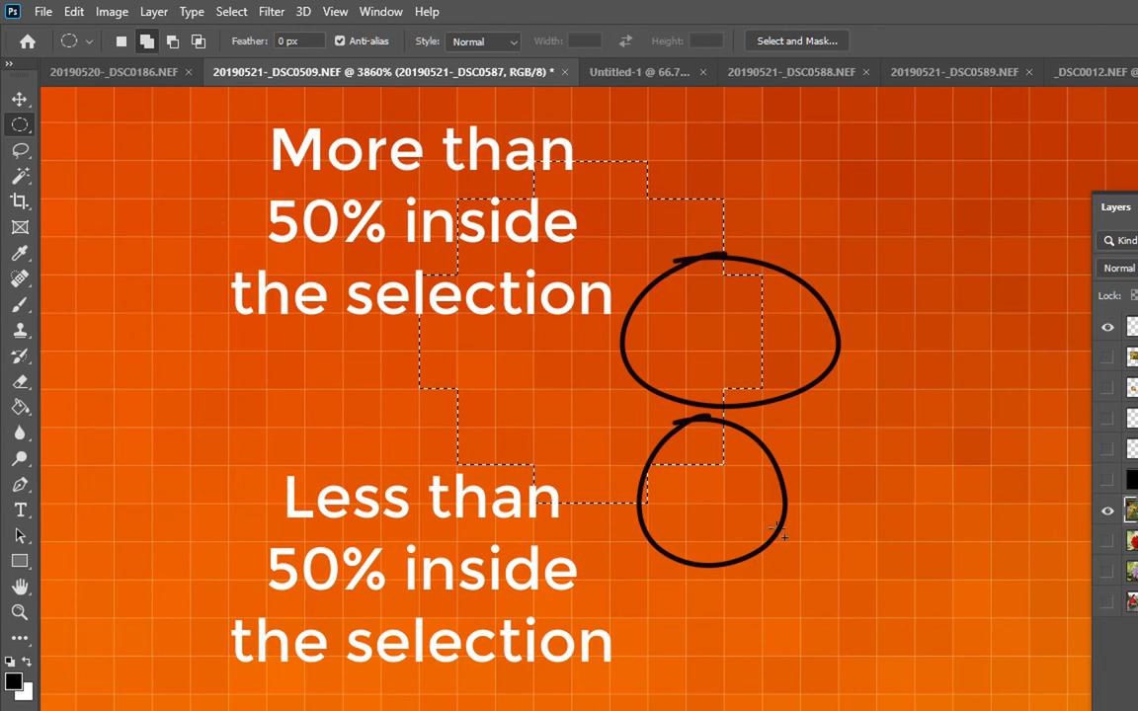
alt+scroll(628, 383, down, 5)
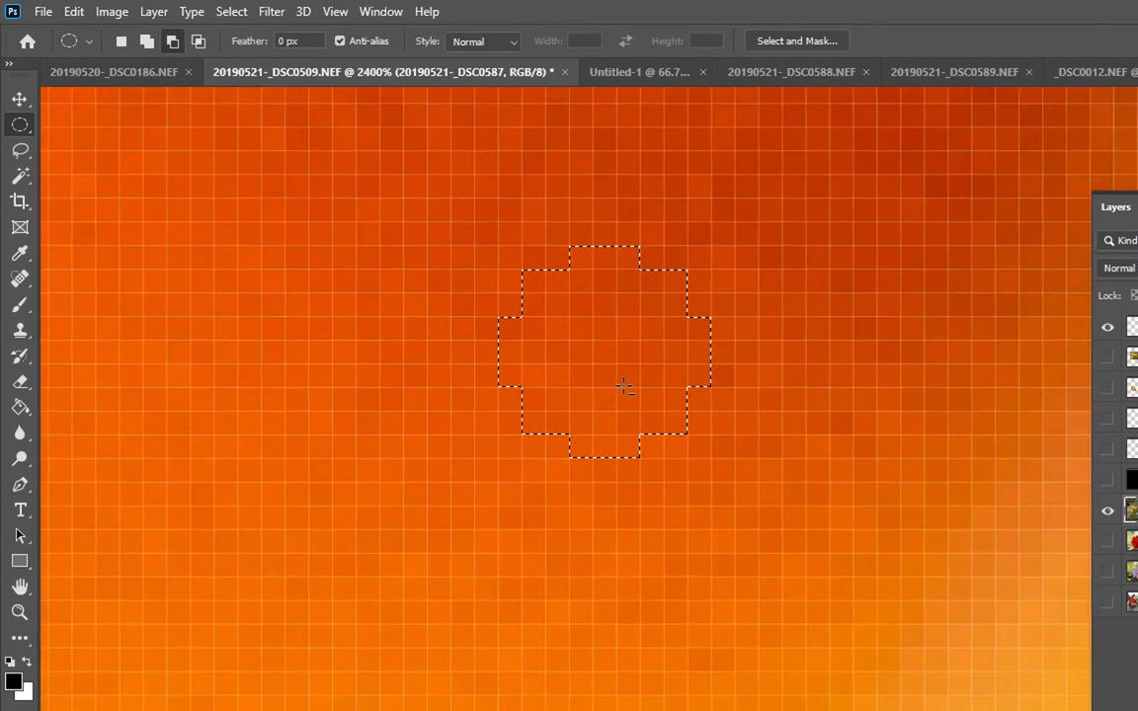
alt+scroll(624, 386, down, 5)
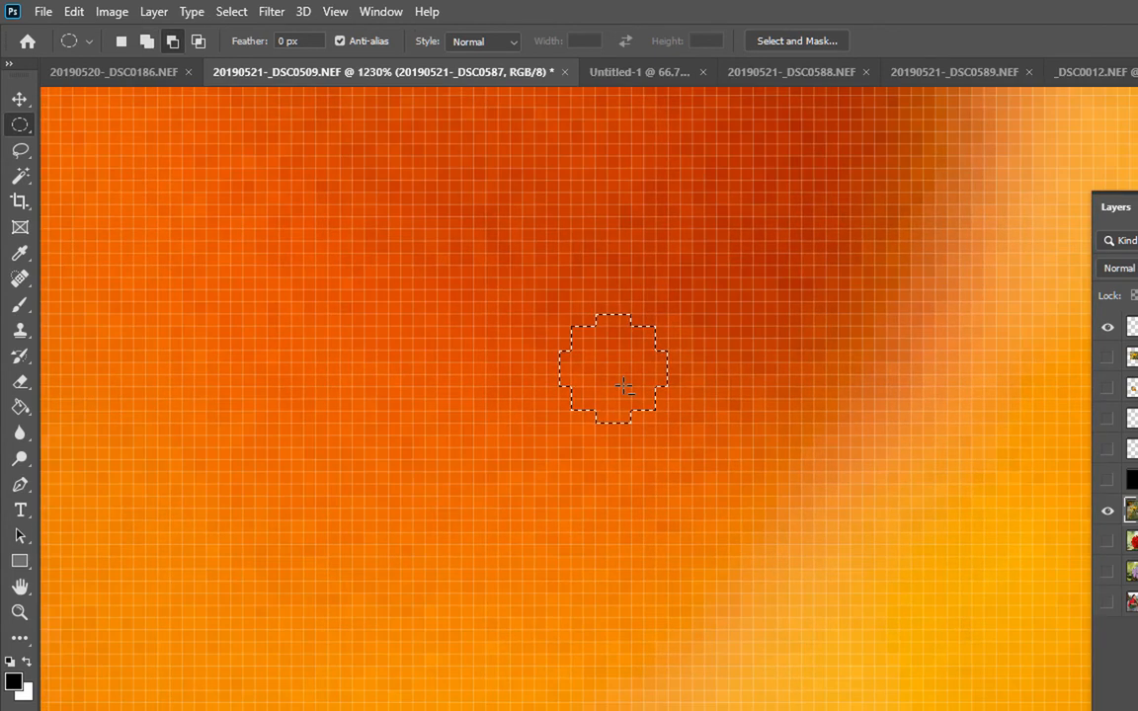
alt+scroll(627, 373, down, 3)
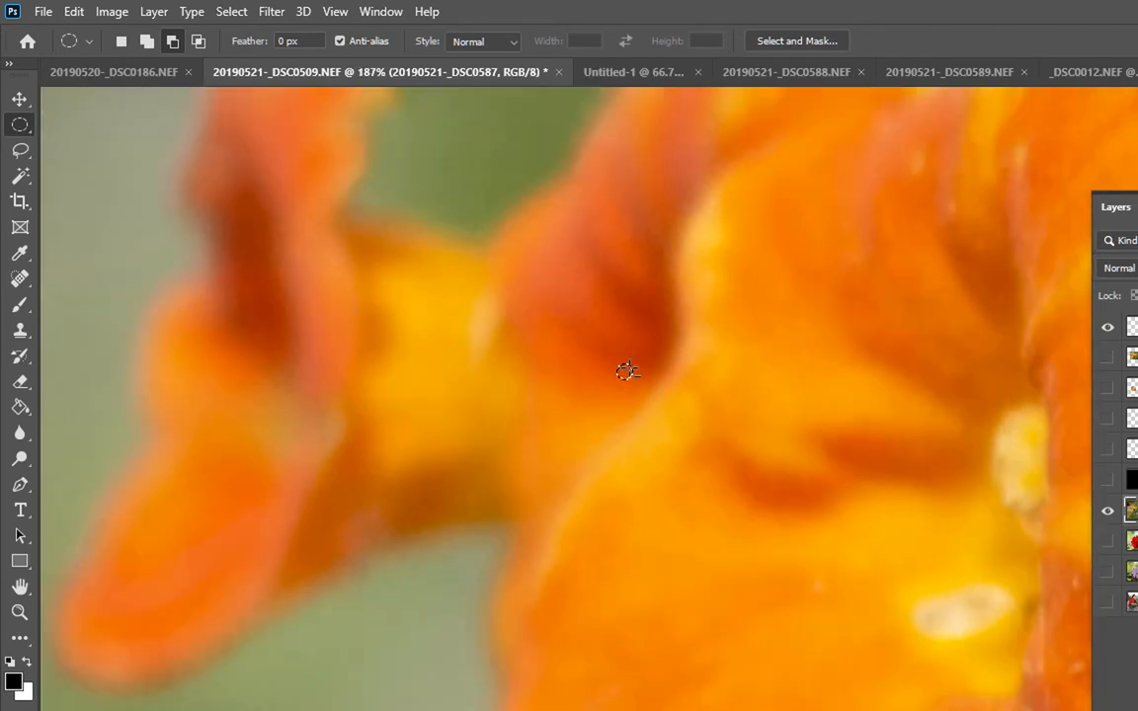
drag(421, 285, 613, 455)
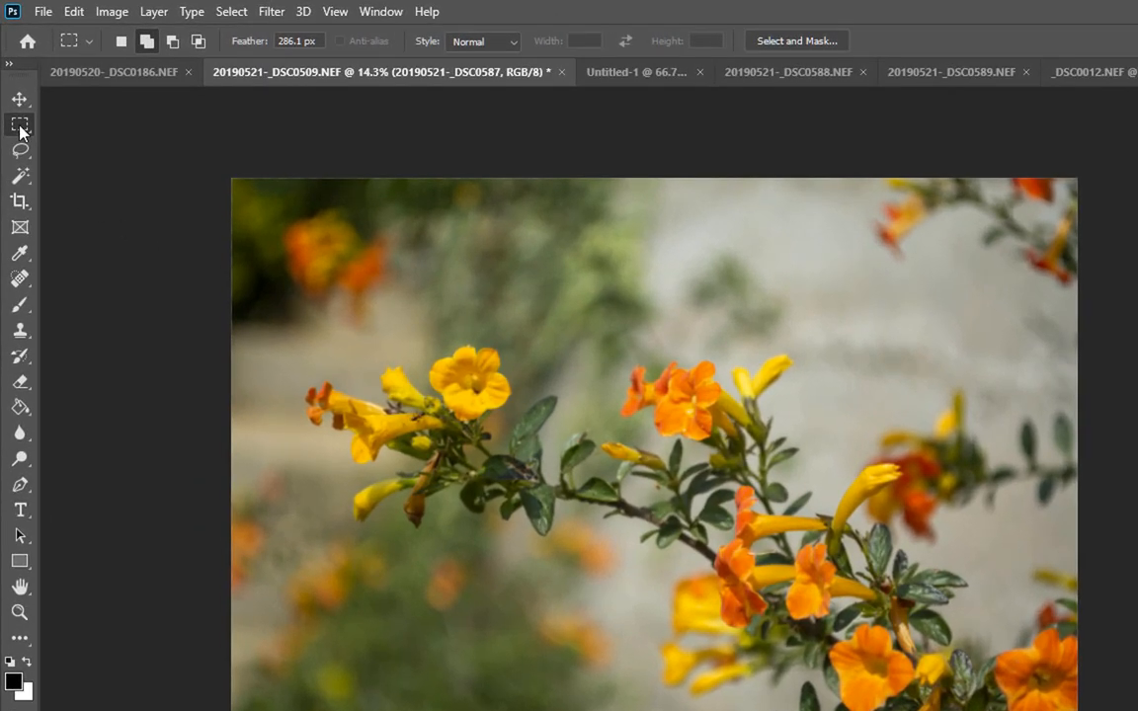
Try a narrow vertical Rectangular Marquee selection along the photo's left side with the 286.1 px feather.
right_click(19, 130)
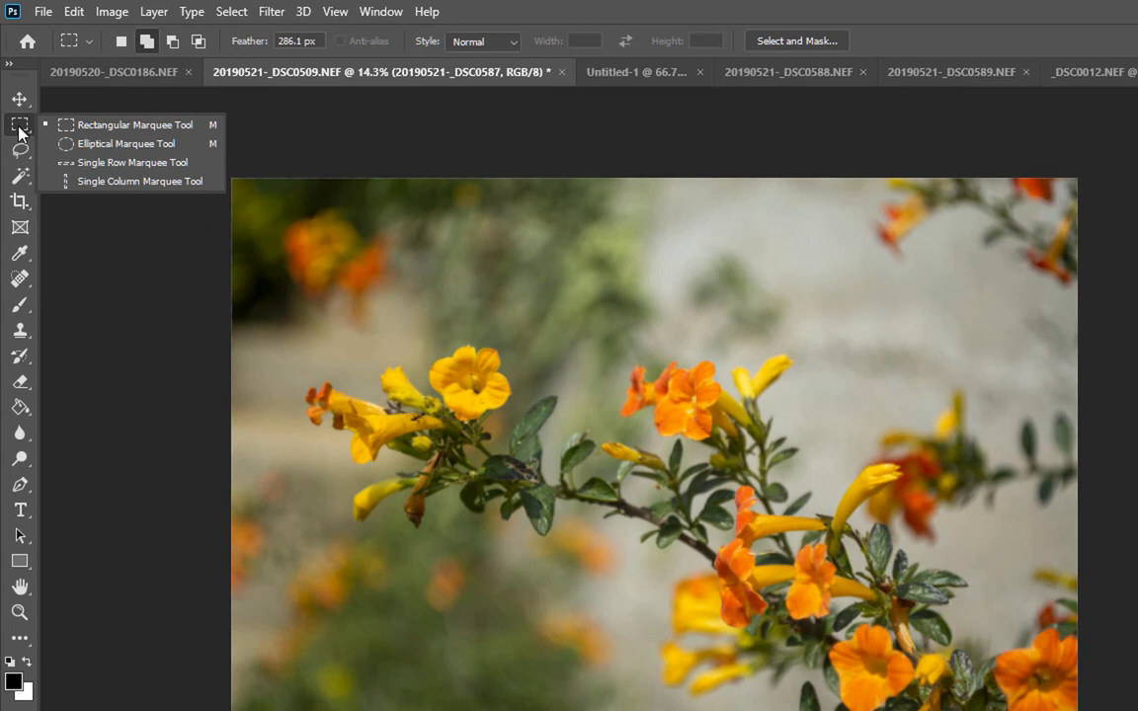
click(85, 132)
drag(235, 235, 299, 683)
drag(299, 633, 293, 635)
click(380, 398)
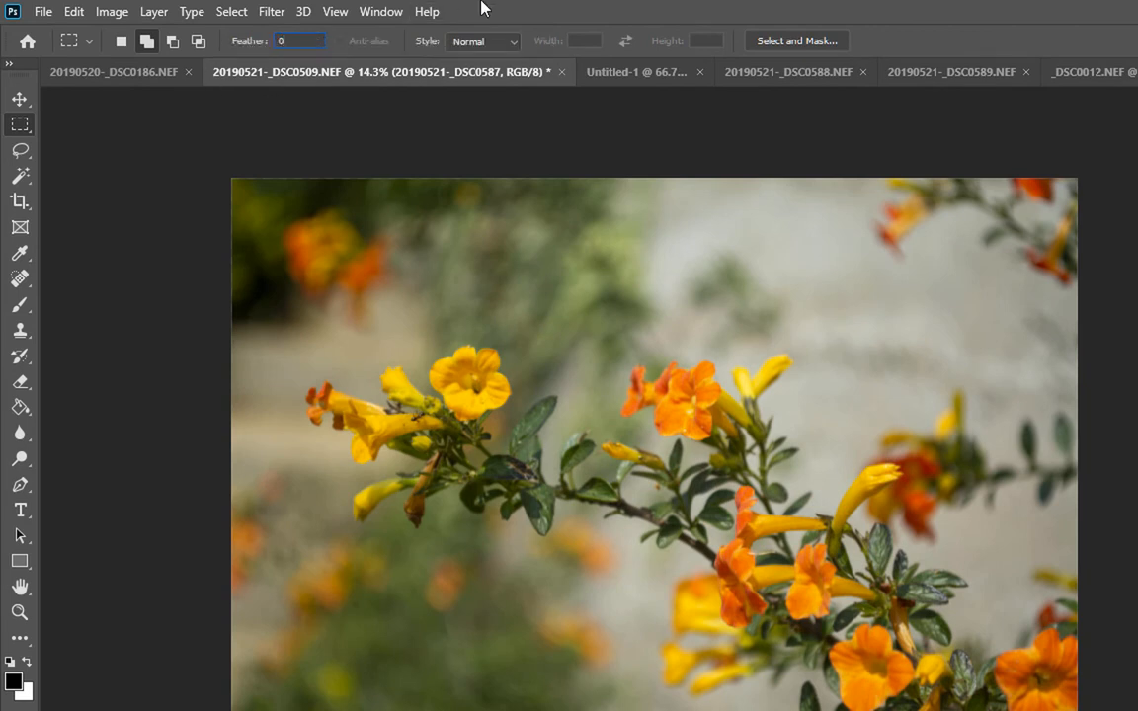
Set the Rectangular Marquee feather to 0 px, select a narrow vertical strip near the photo's left edge, and deselect it.
key(Return)
drag(255, 239, 287, 698)
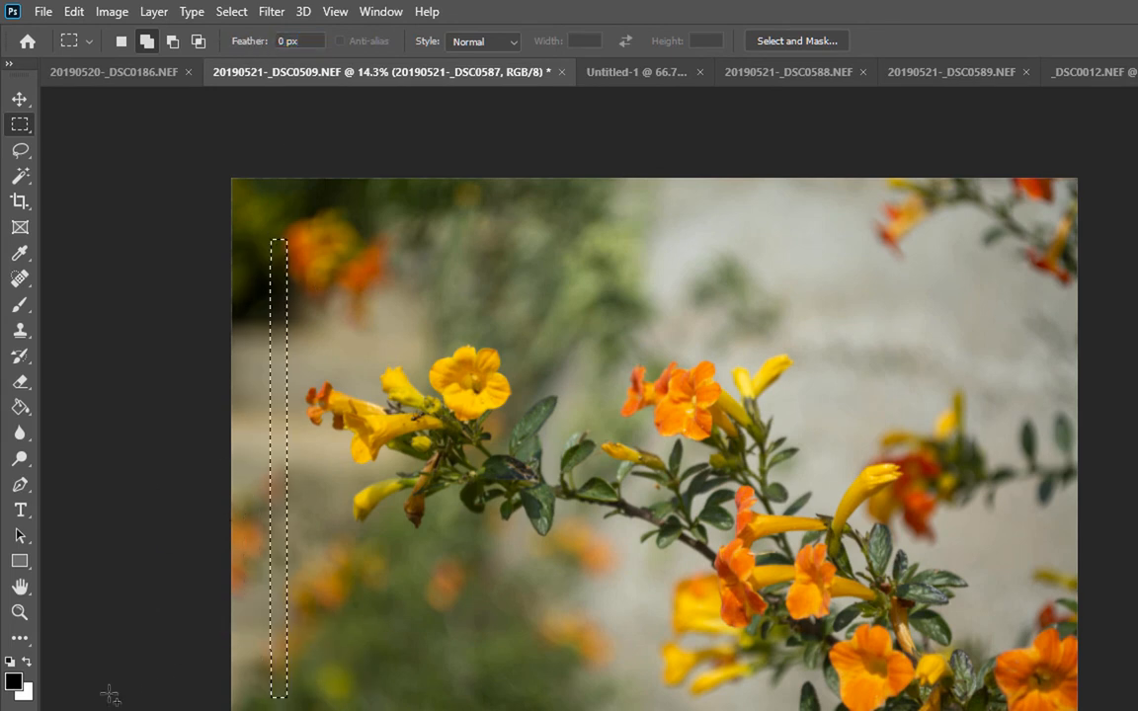
key(ctrl+d)
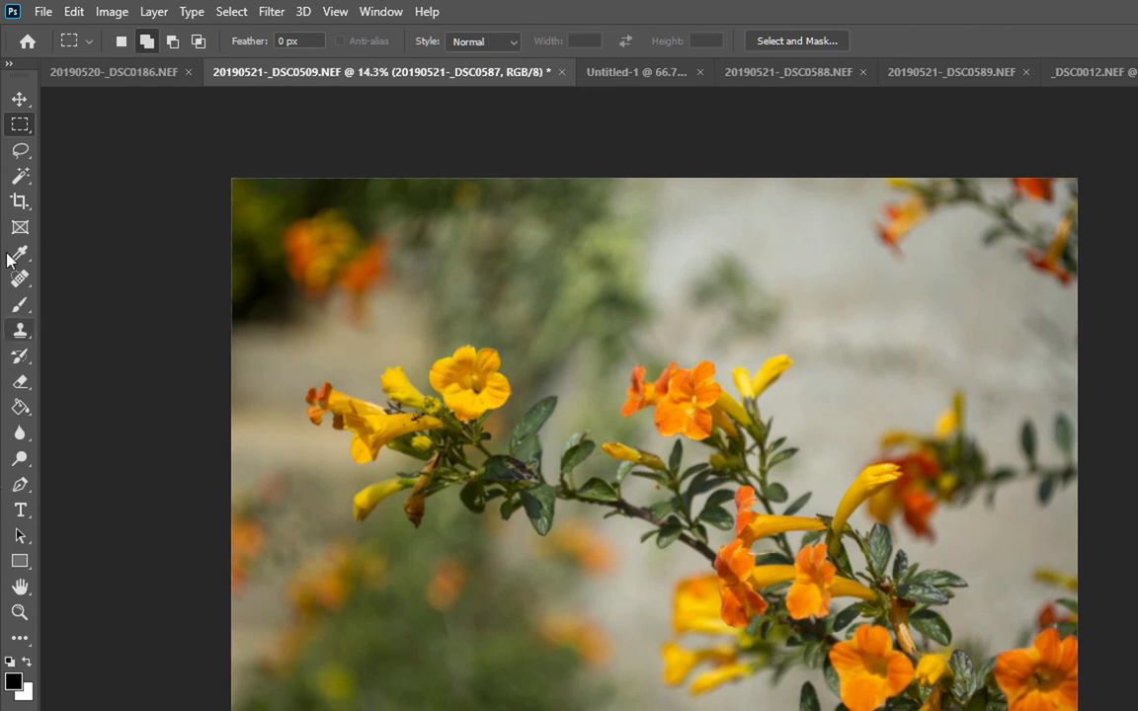
Select one pixel column through the upright leaf below the orange flower with the Single Column Marquee and inspect its width on the pixel grid.
right_click(21, 131)
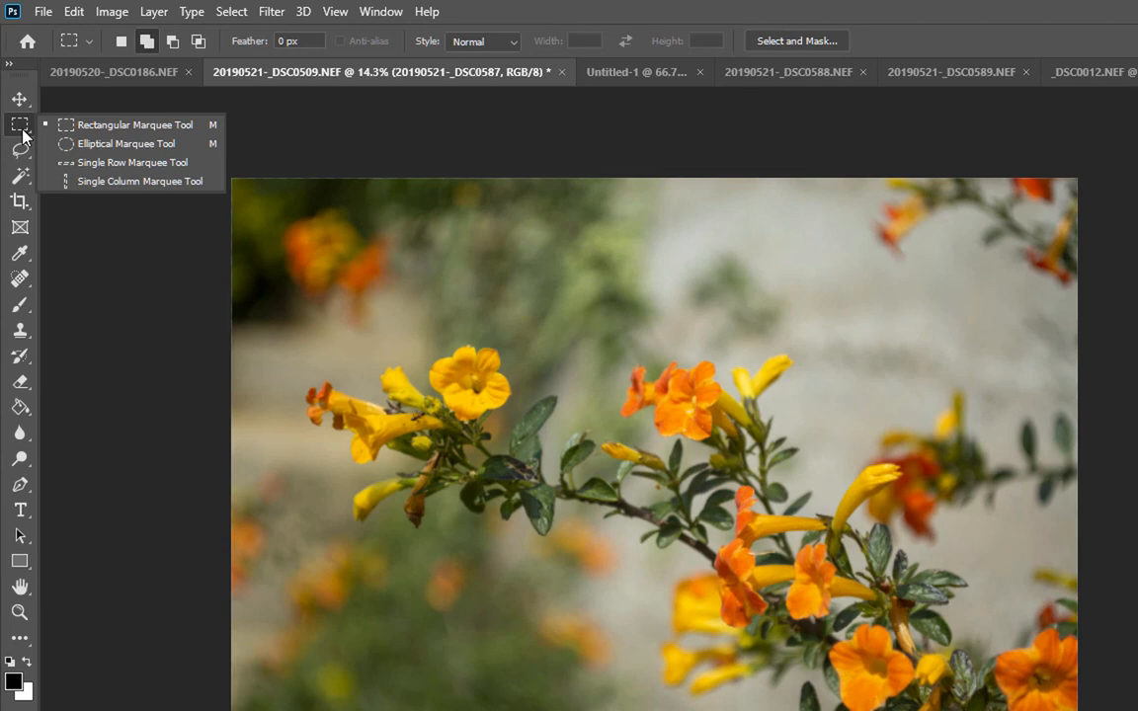
click(88, 184)
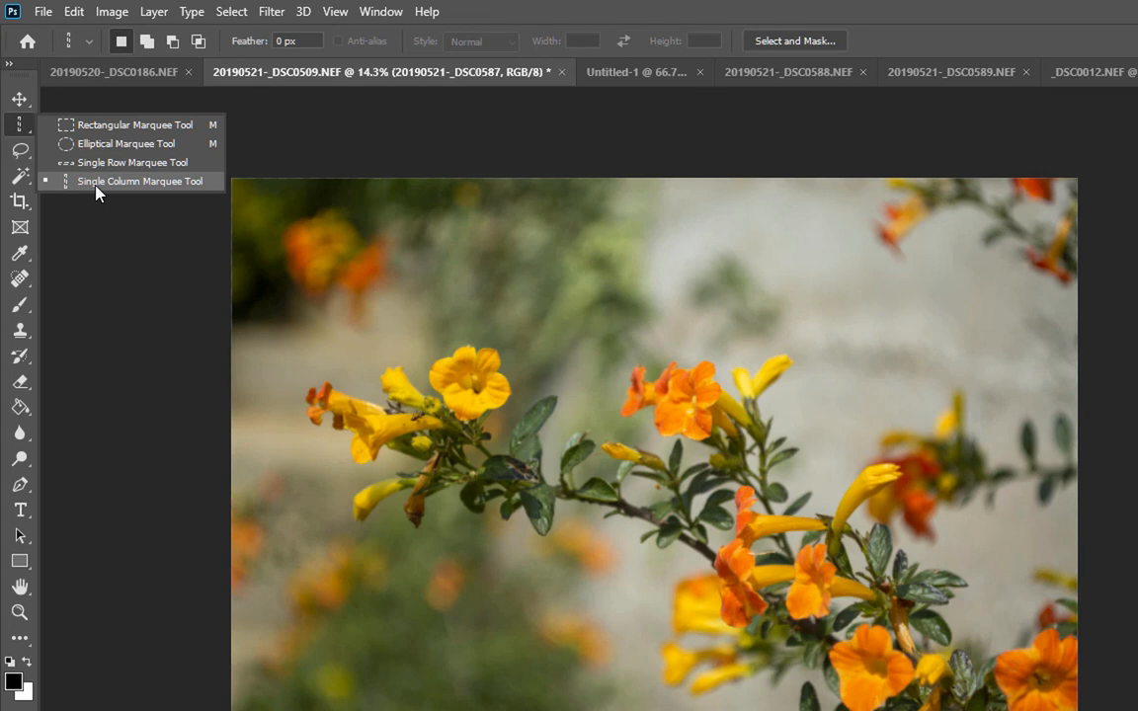
click(96, 186)
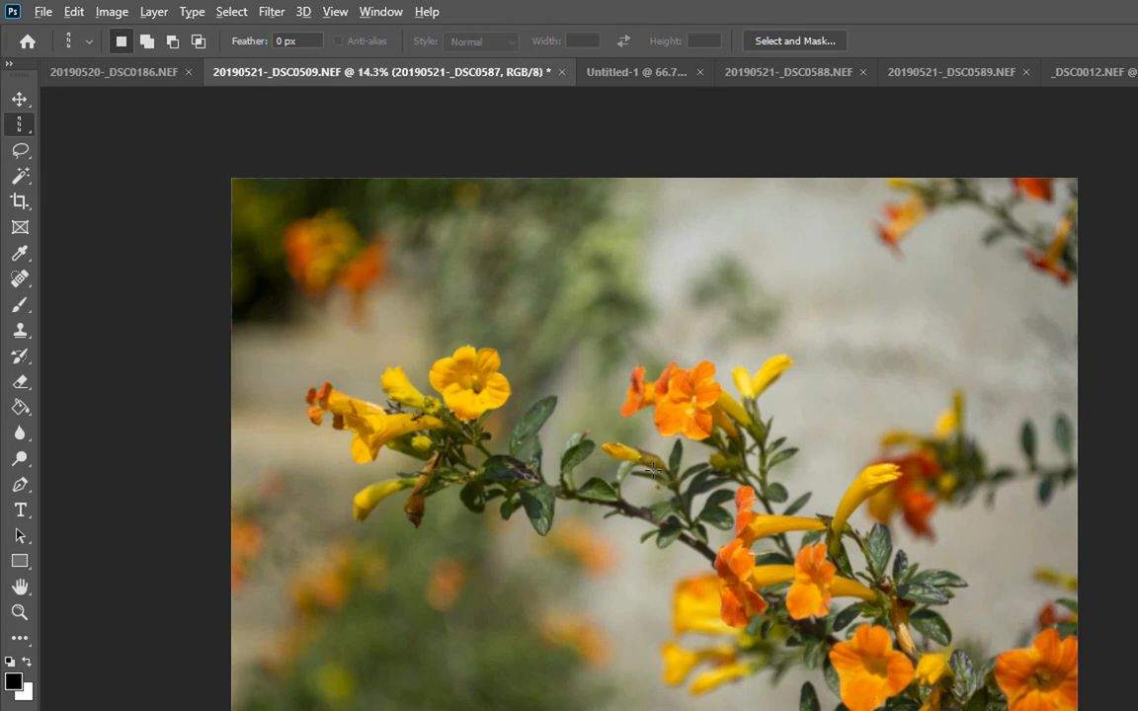
scroll(689, 455, up, 5)
scroll(688, 455, up, 8)
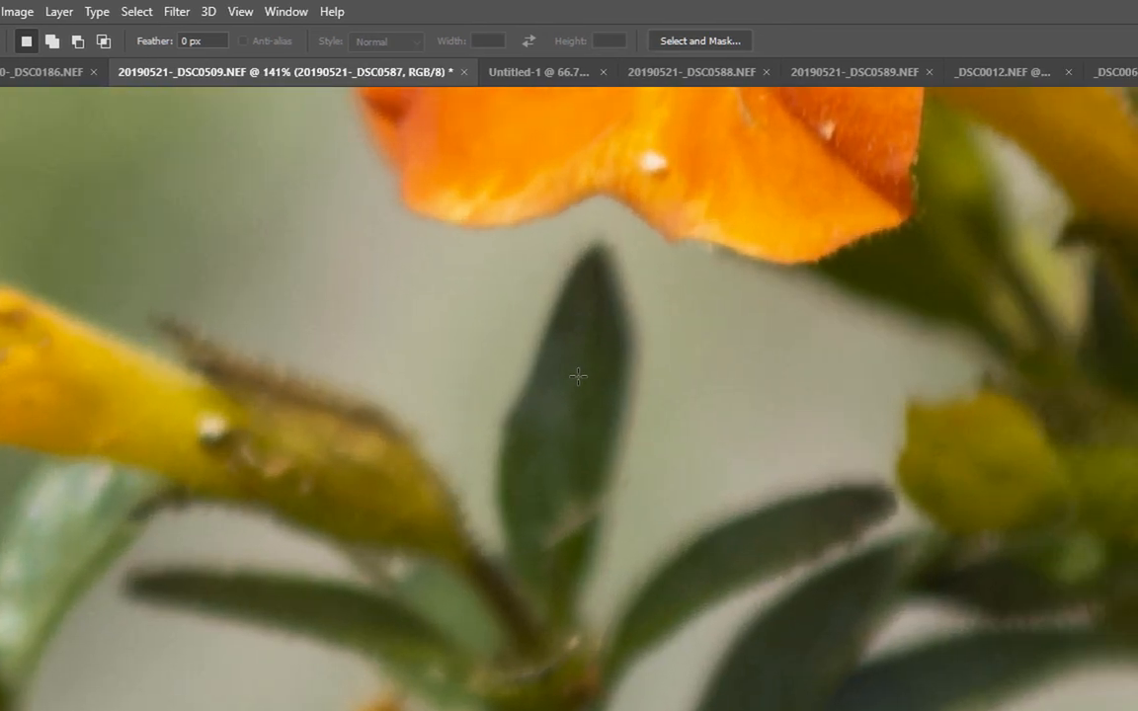
click(578, 376)
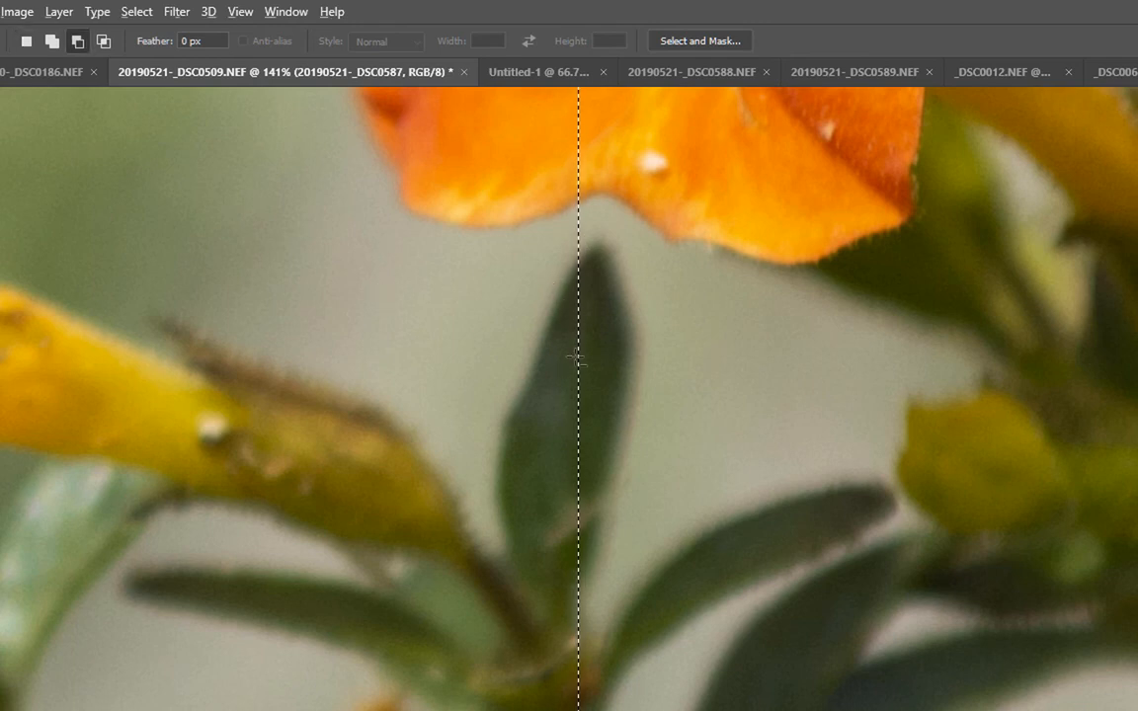
scroll(581, 342, up, 10)
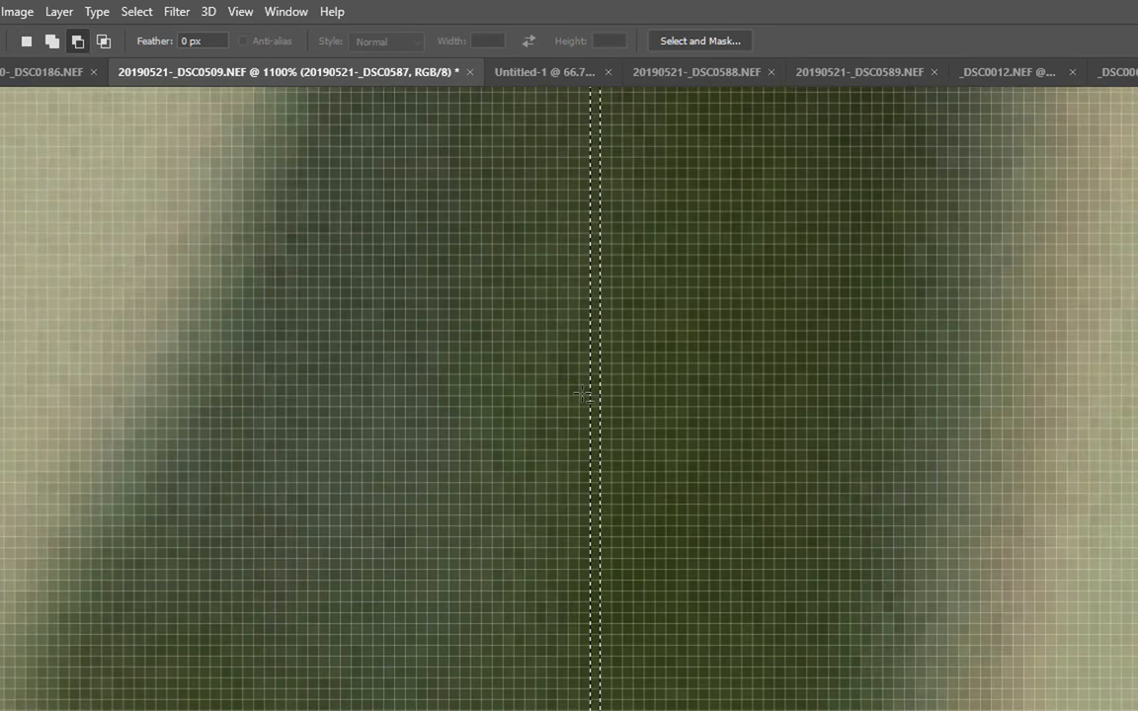
scroll(583, 395, up, 5)
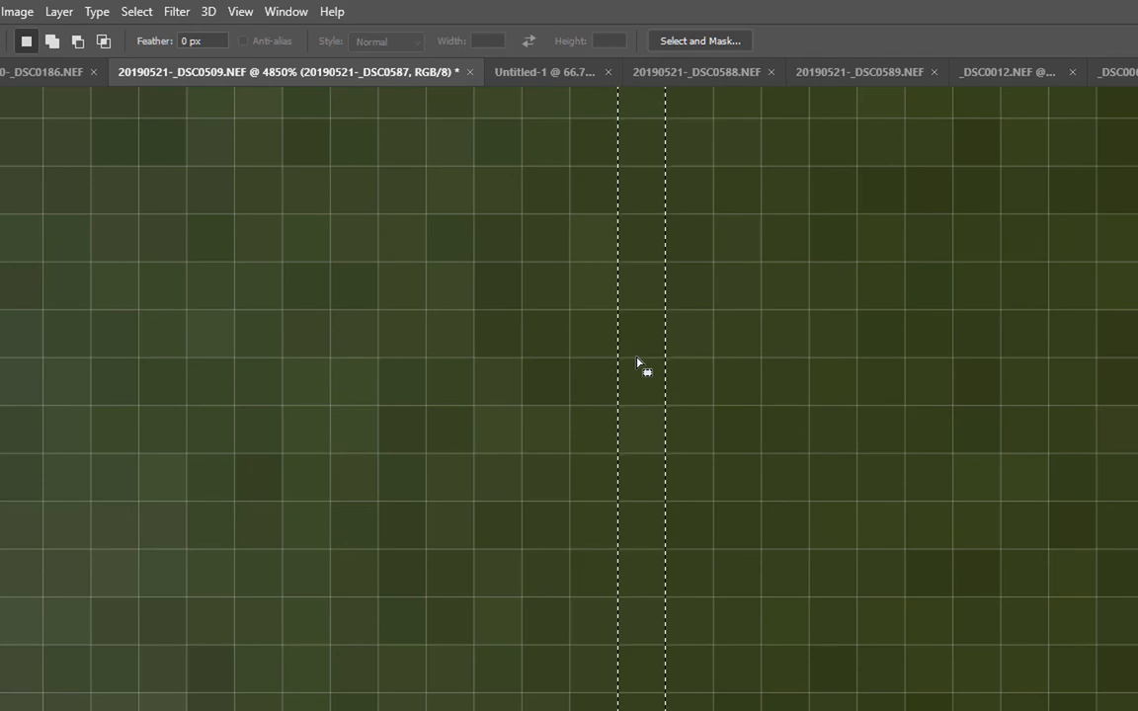
Set the Rectangular Marquee to new-selection mode and draw a vertical strip one pixel wide on the leaf's pixel grid.
right_click(19, 124)
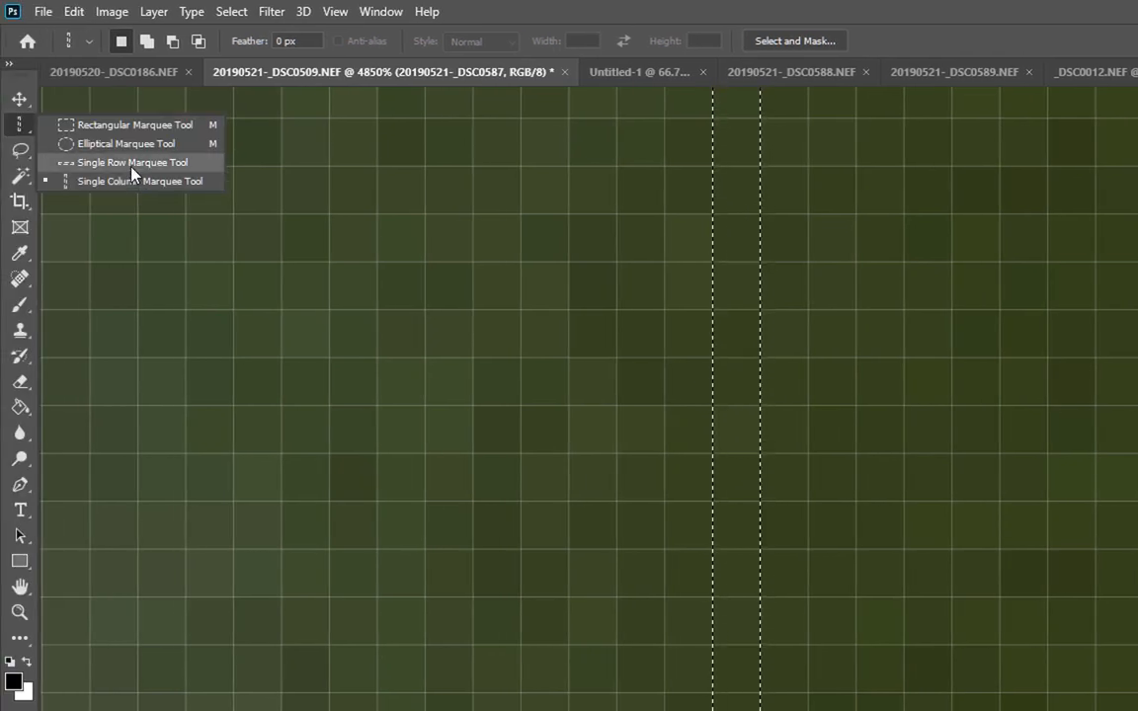
click(540, 14)
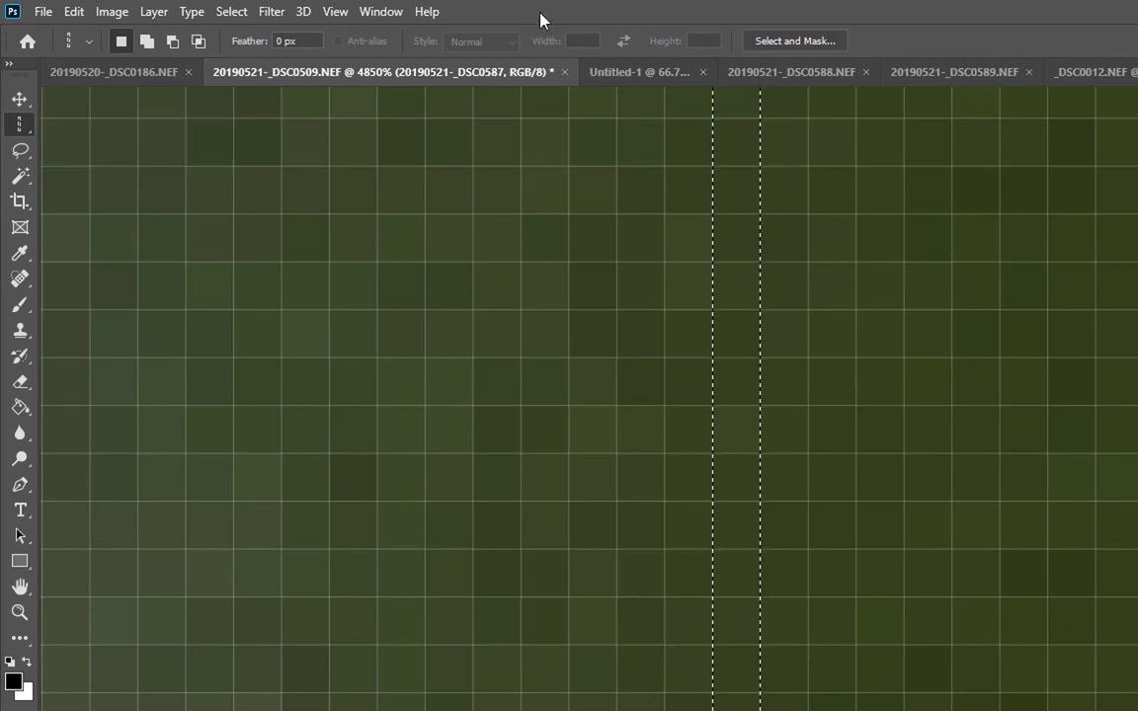
right_click(20, 125)
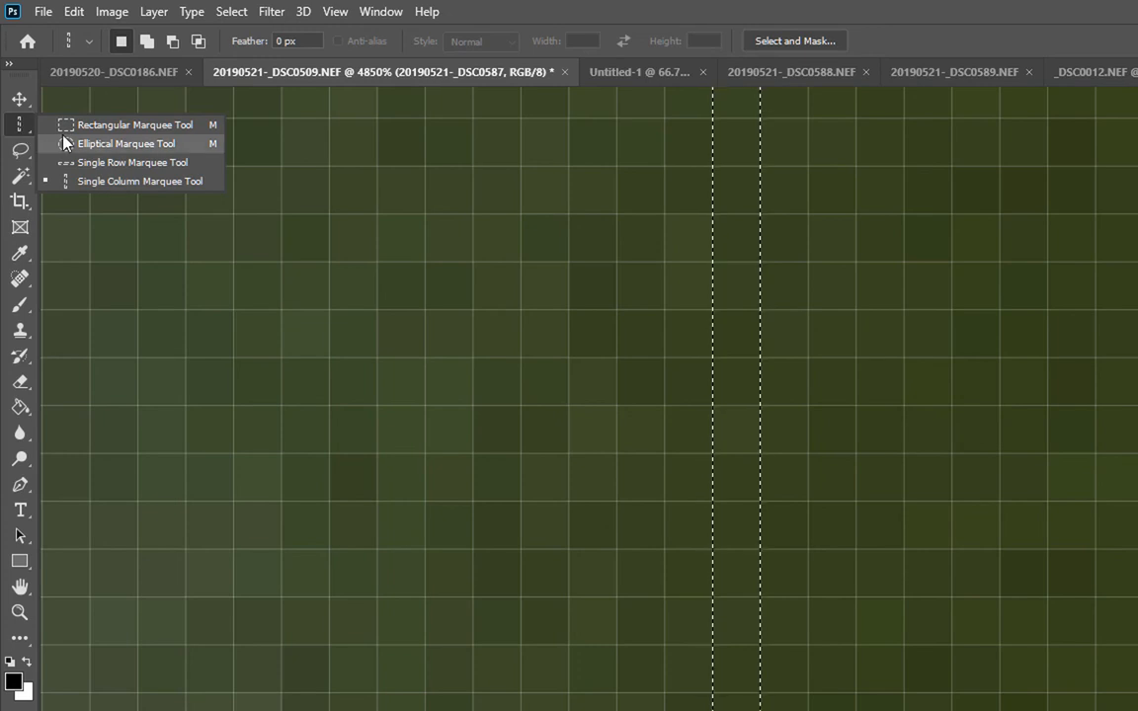
click(63, 123)
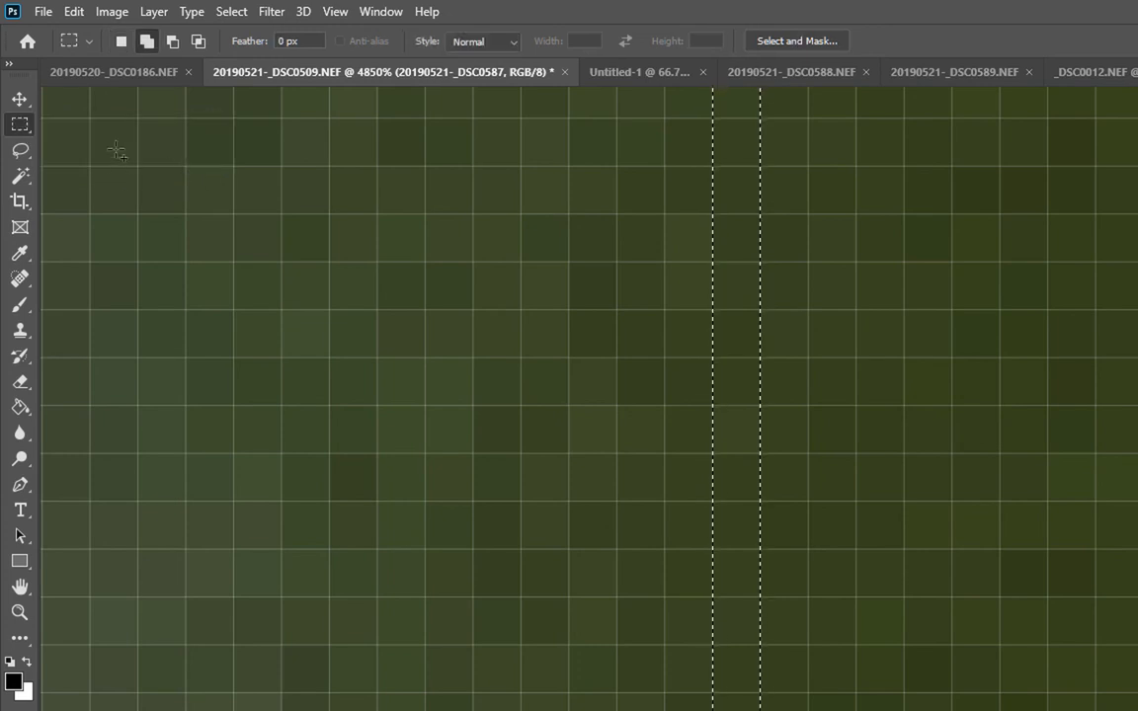
click(119, 13)
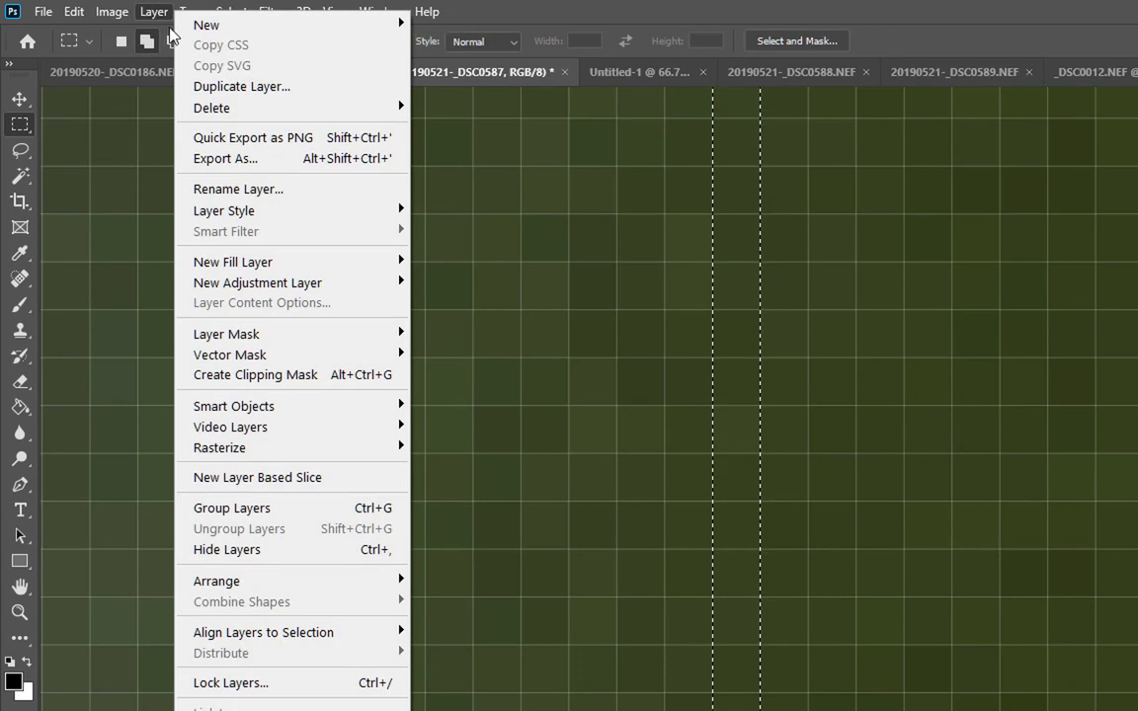
click(119, 41)
drag(163, 105, 158, 691)
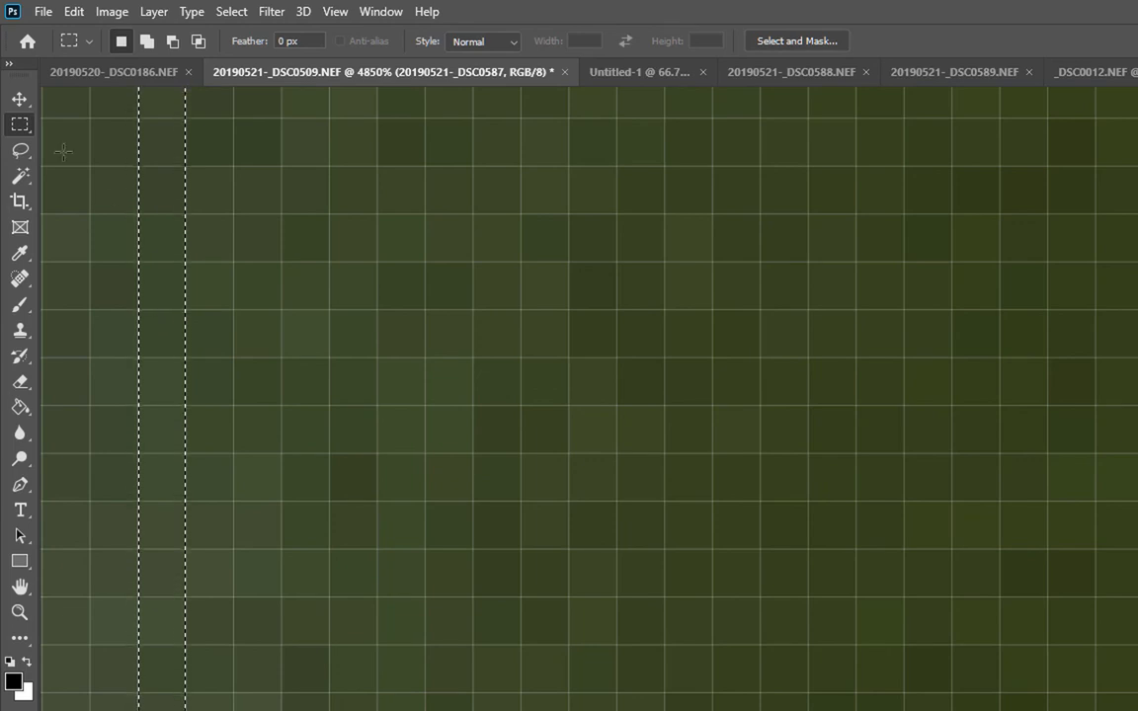
Replace the strip with a Single Column Marquee selection through the leaf, examine how it spans the photo, and deselect it.
right_click(22, 134)
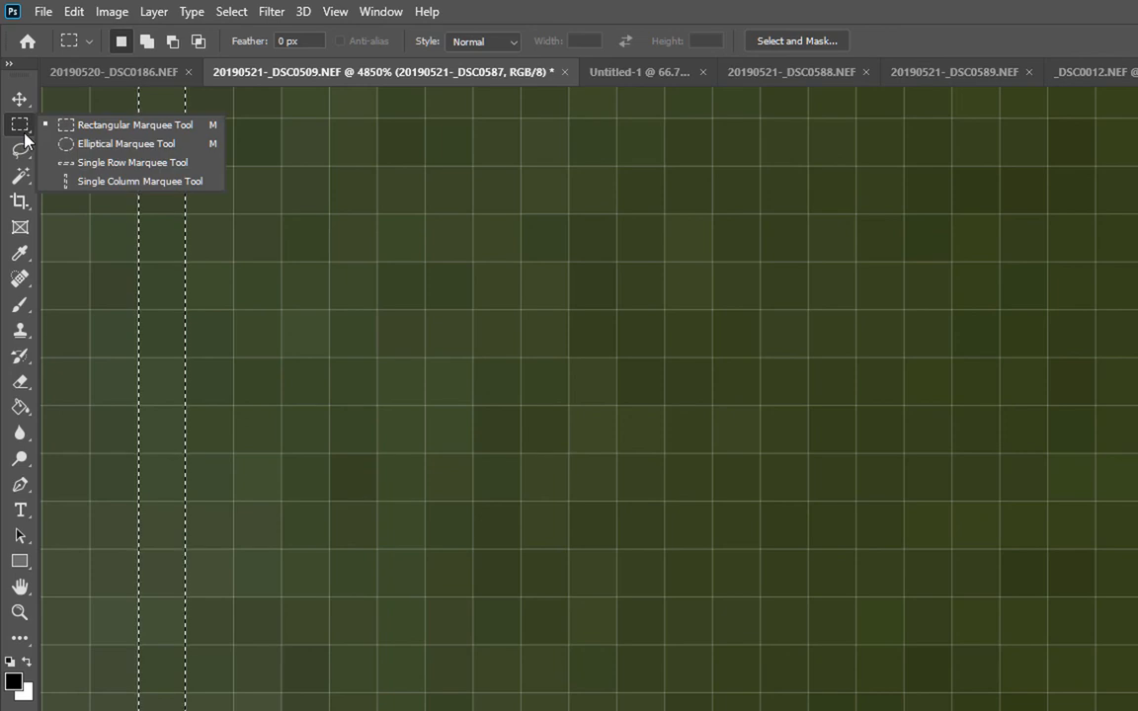
click(79, 180)
scroll(498, 377, down, 5)
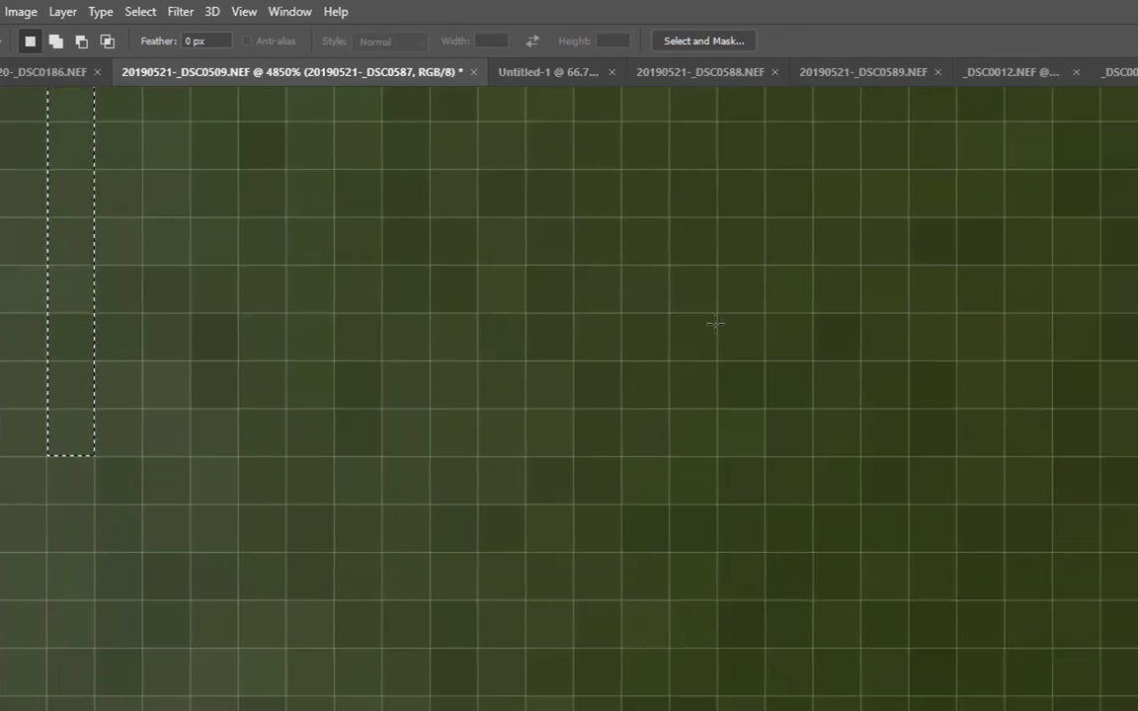
click(540, 330)
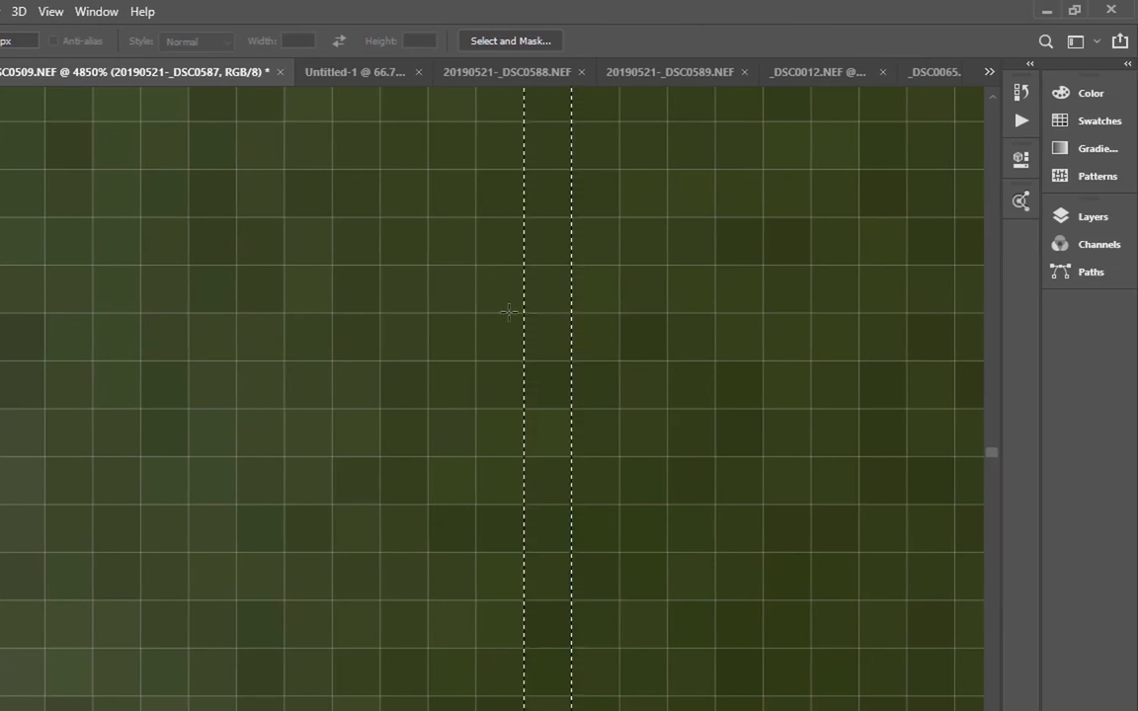
scroll(506, 312, down, 8)
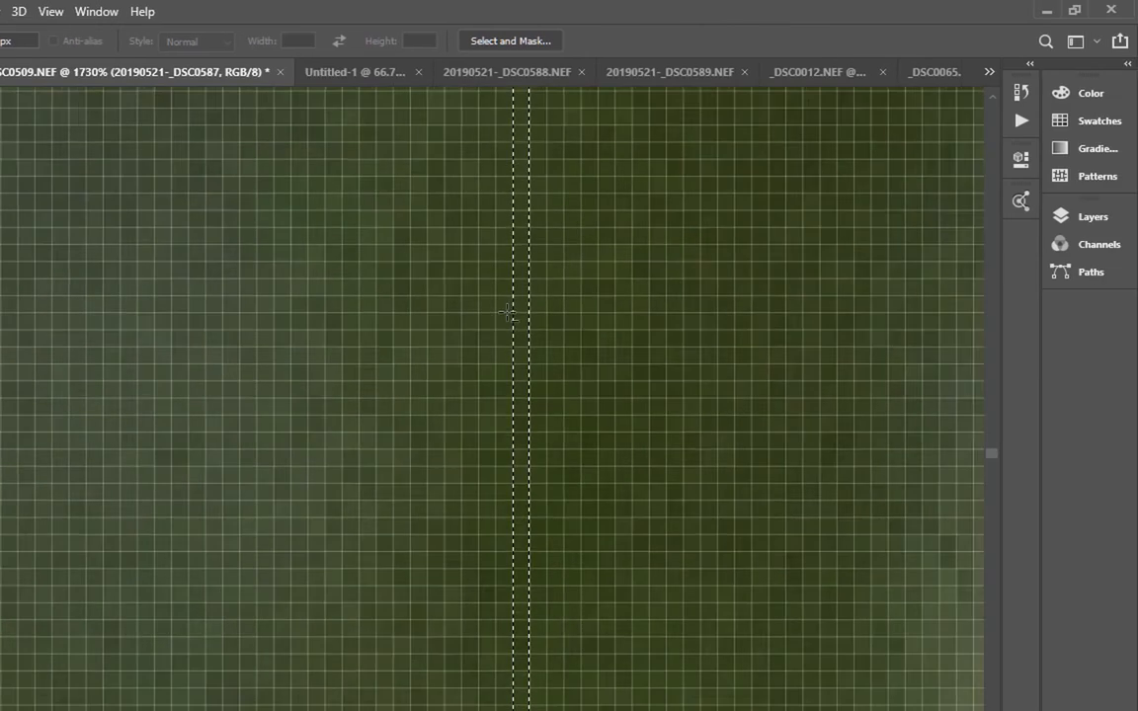
scroll(507, 312, down, 8)
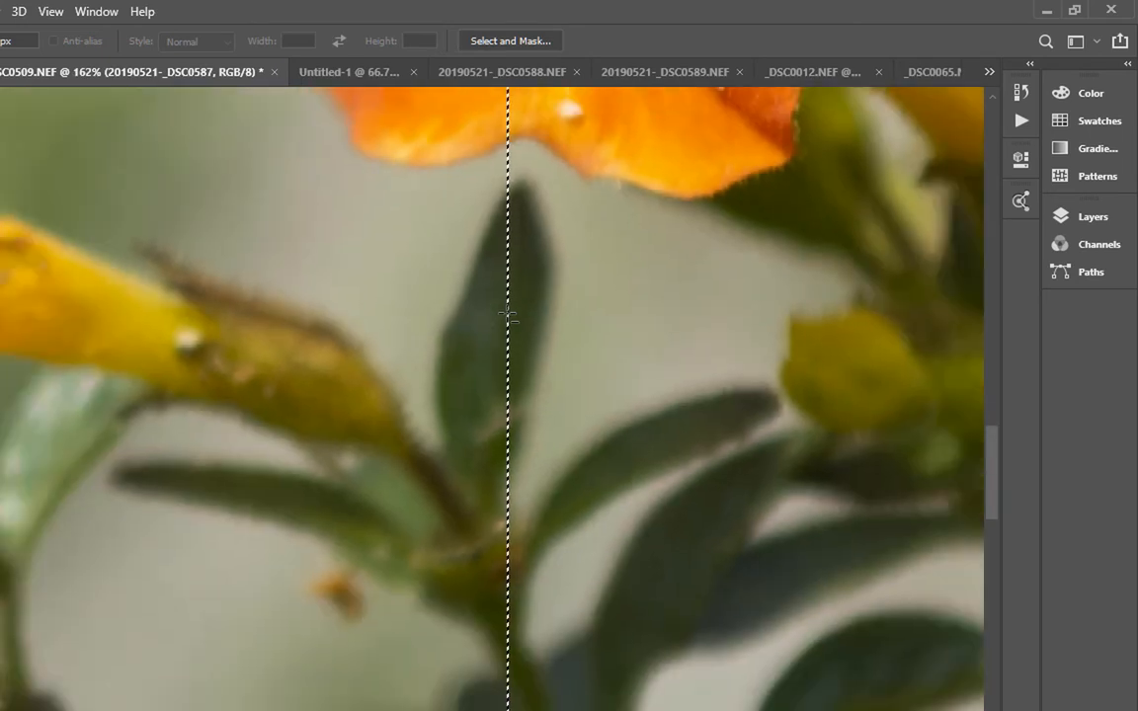
scroll(507, 312, down, 6)
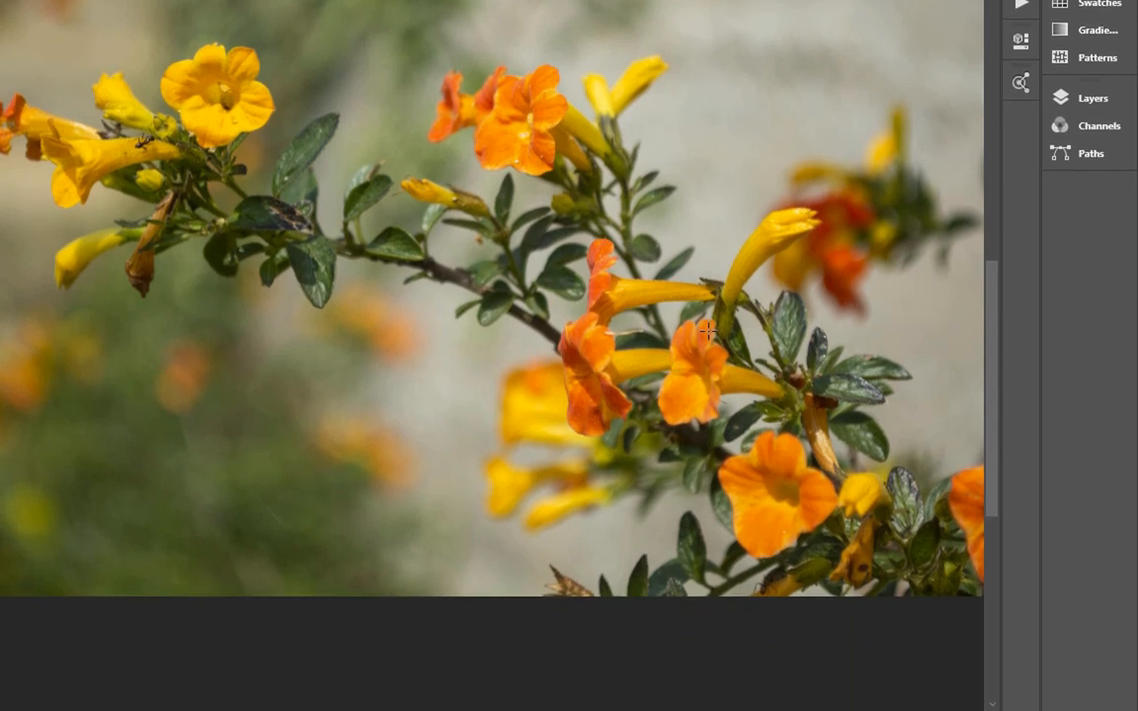
Select a single pixel column running through the middle orange flower with the Single Column Marquee.
scroll(708, 363, up, 5)
scroll(707, 362, up, 3)
scroll(704, 358, up, 3)
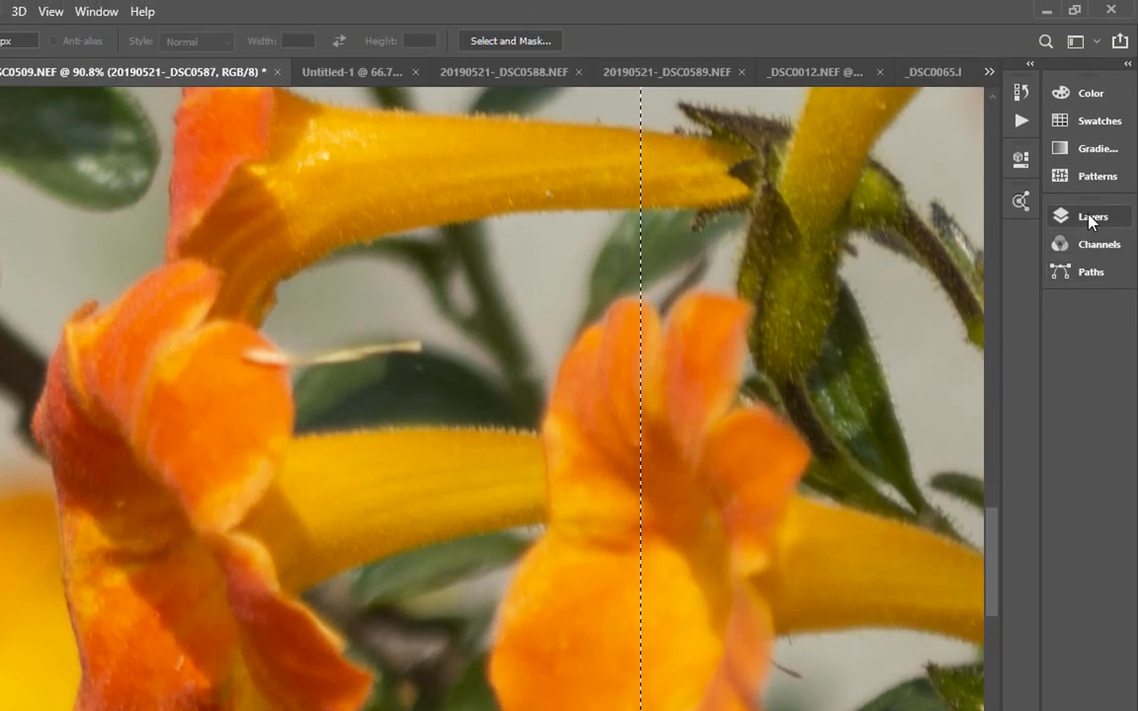
Copy the selected pixel column from the 20190521-_DSC0587 layer to a new layer and hide that photo layer.
click(1093, 98)
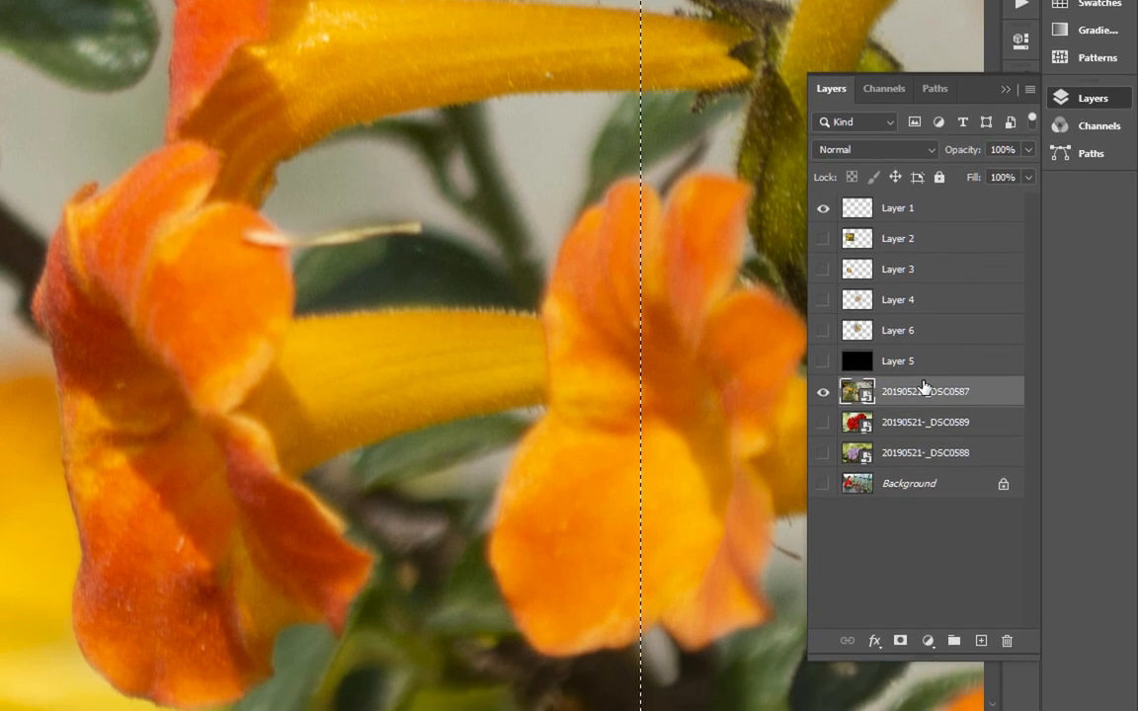
click(924, 371)
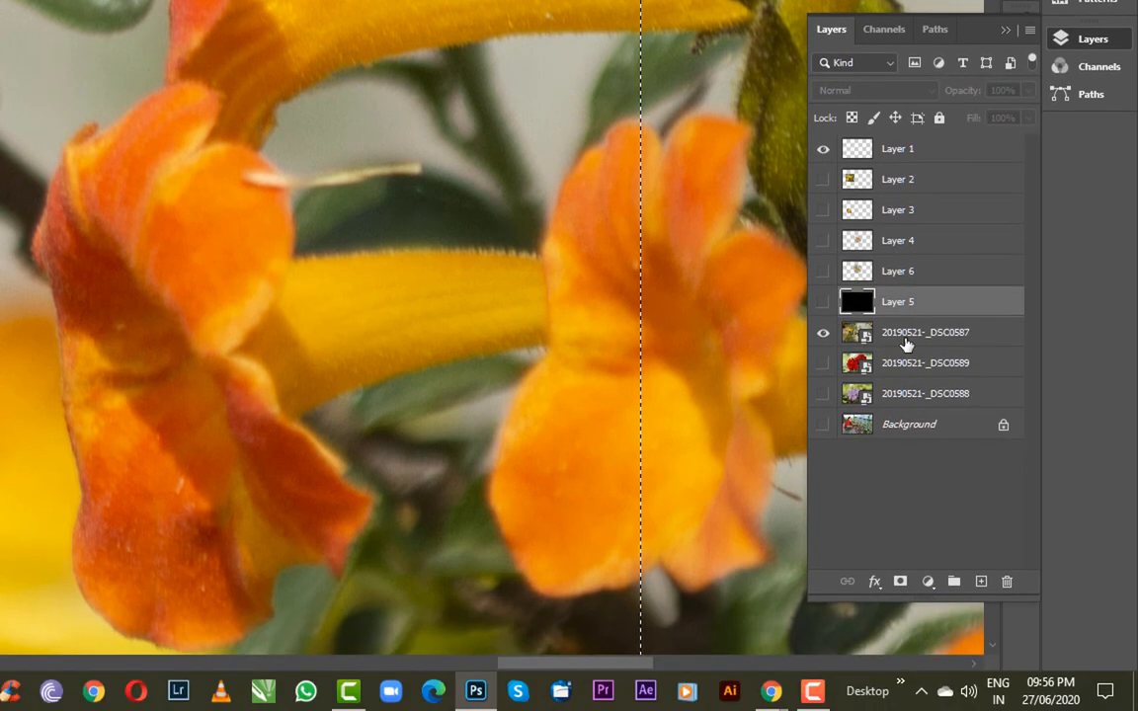
click(906, 341)
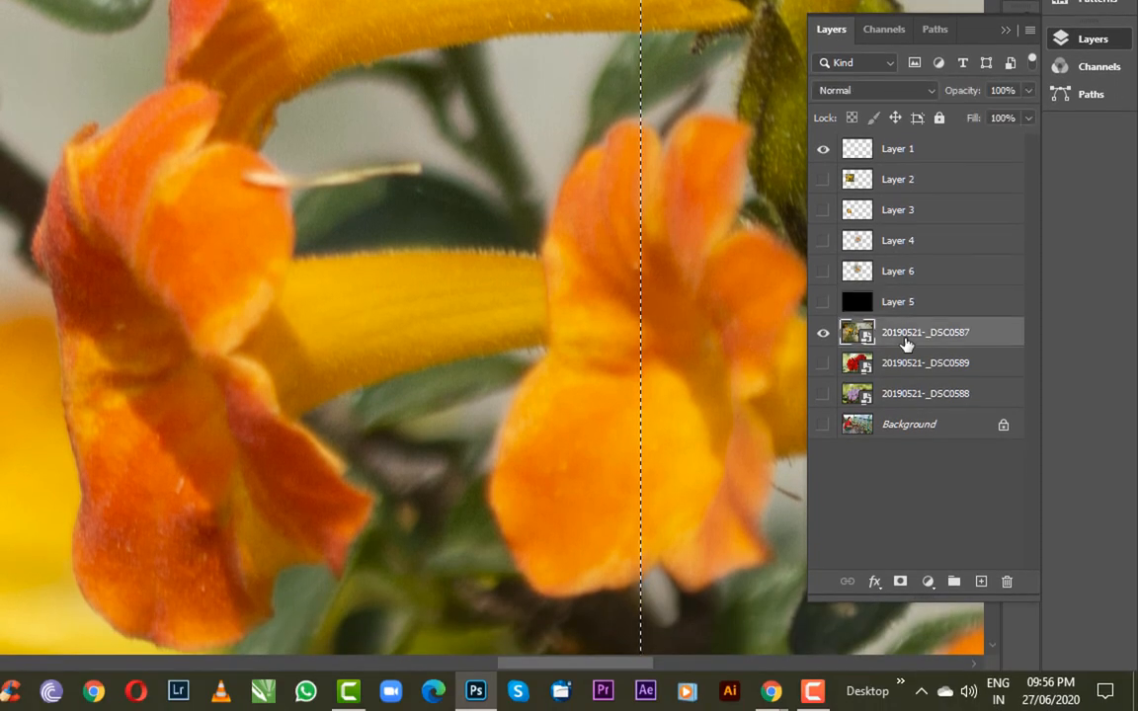
key(ctrl+shift+alt+n)
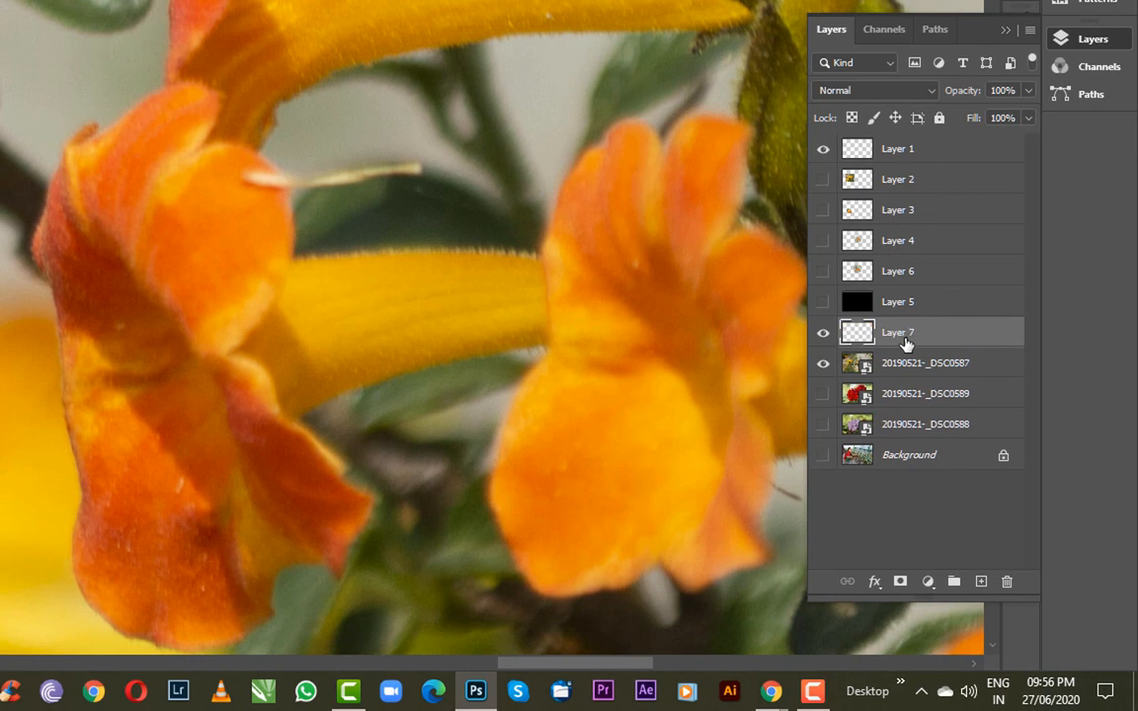
click(823, 362)
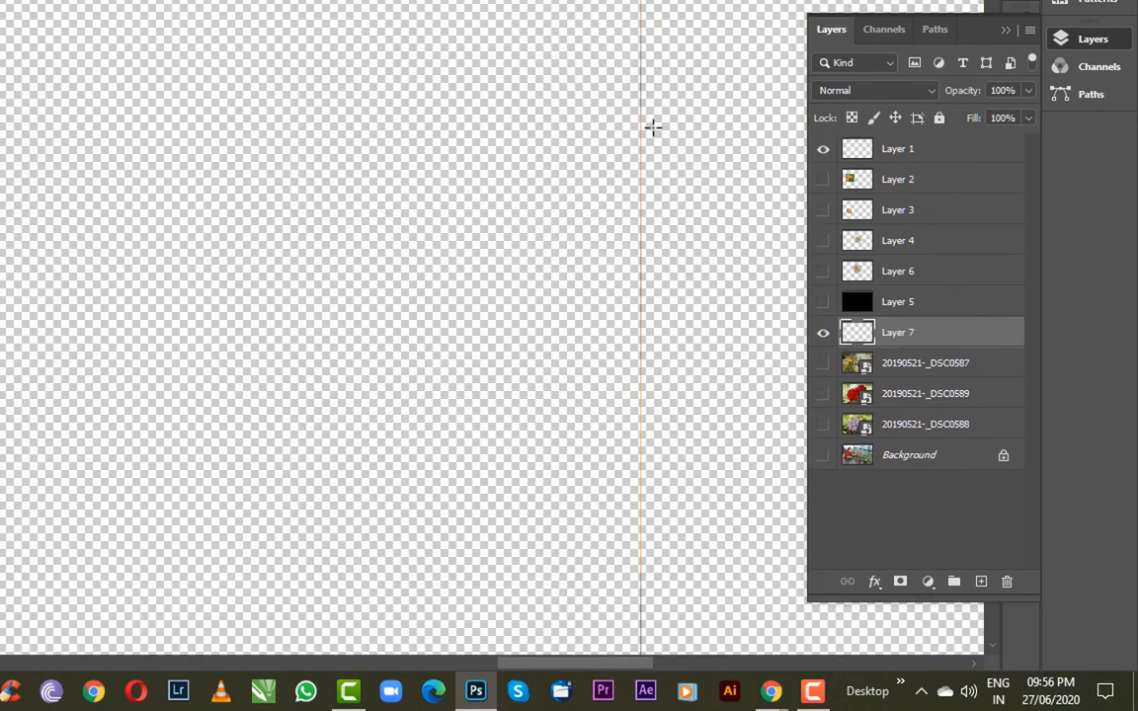
scroll(640, 178, down, 3)
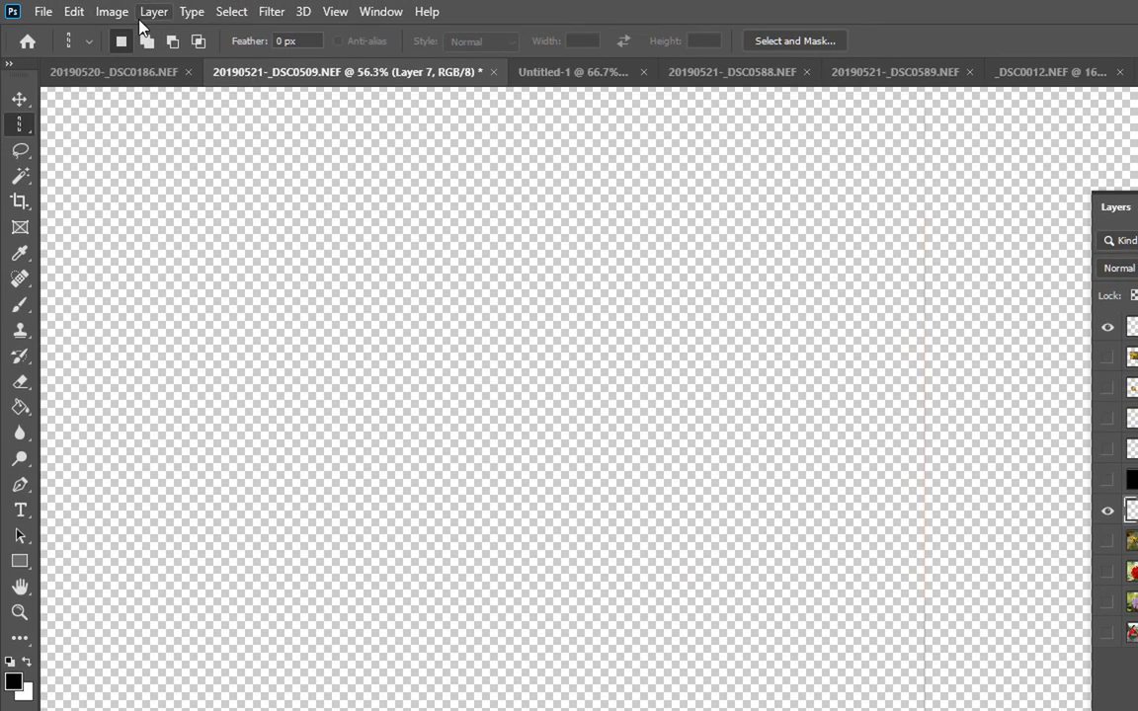
Check the document's pixel dimensions in Image Size without changing them.
click(116, 12)
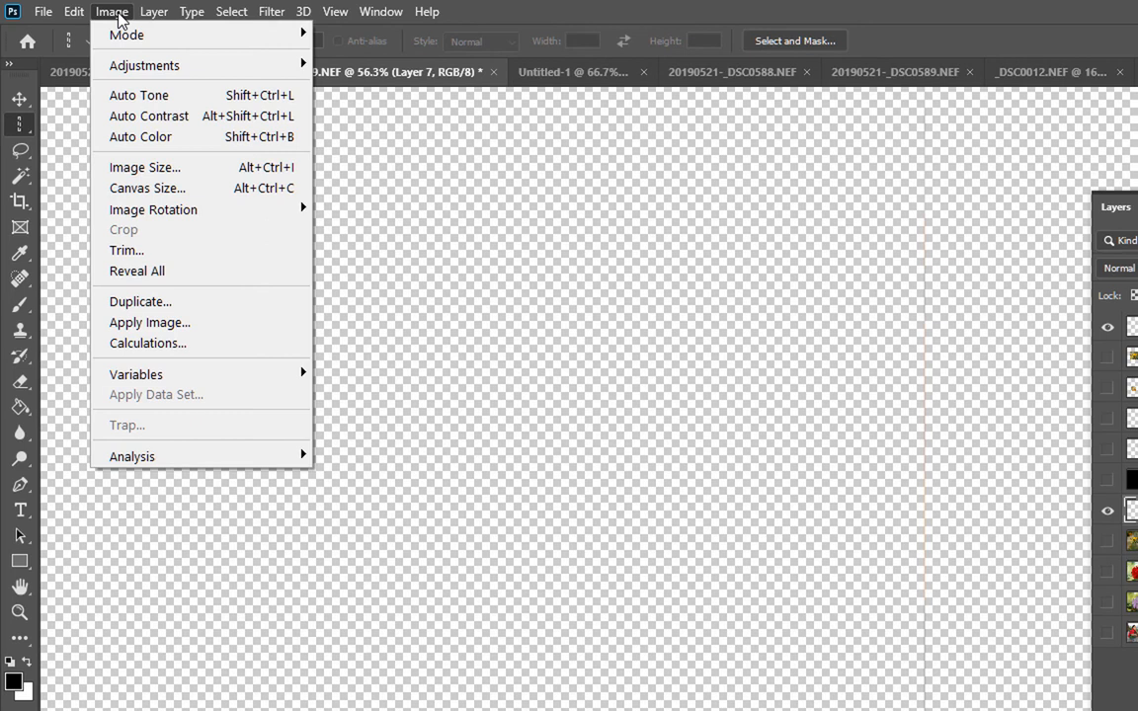
click(114, 168)
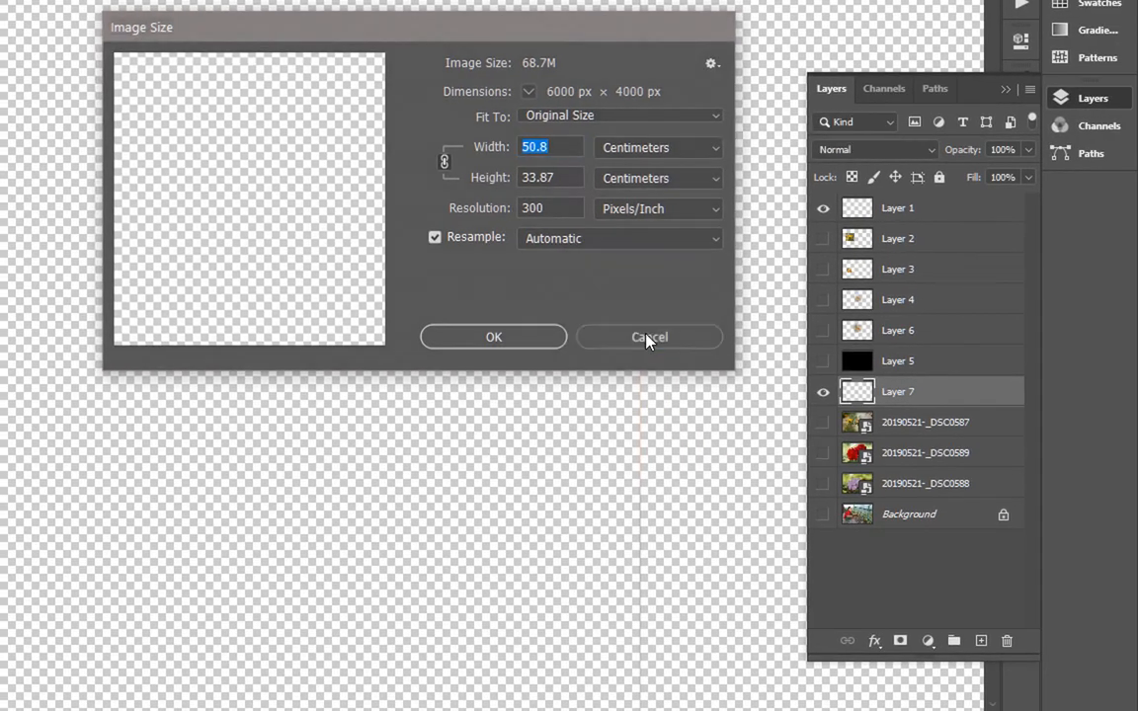
click(648, 338)
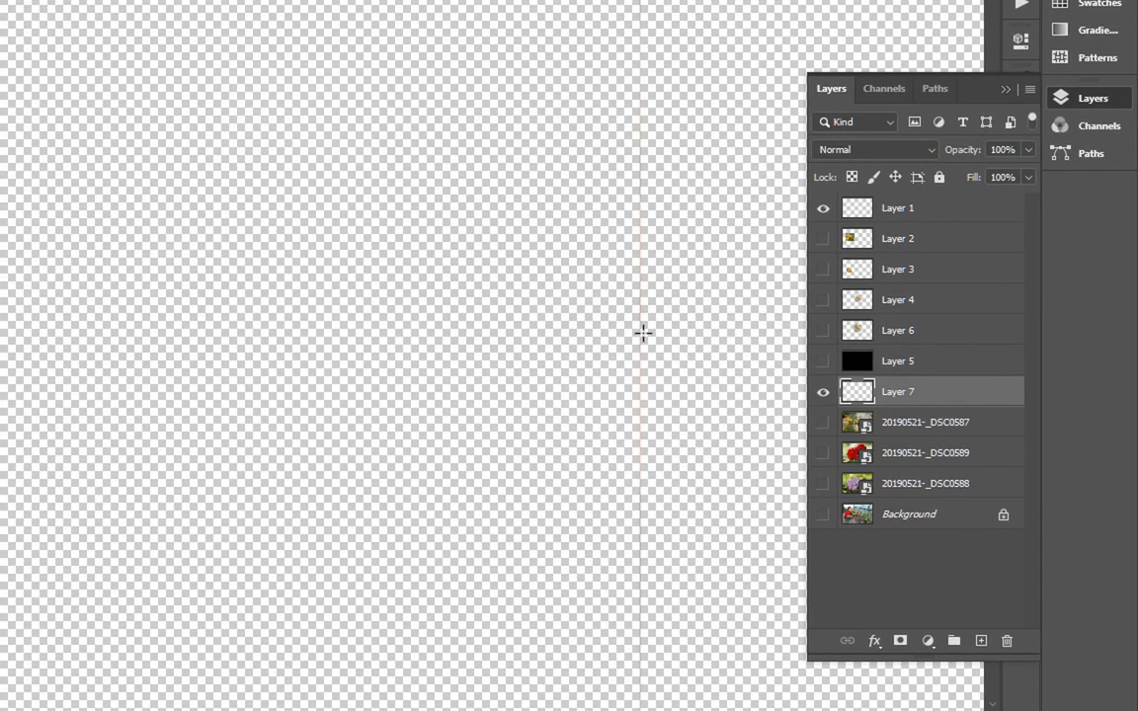
Free Transform the copied pixel column, stretching it sideways in both directions across the canvas to about 63559% width.
scroll(643, 332, down, 5)
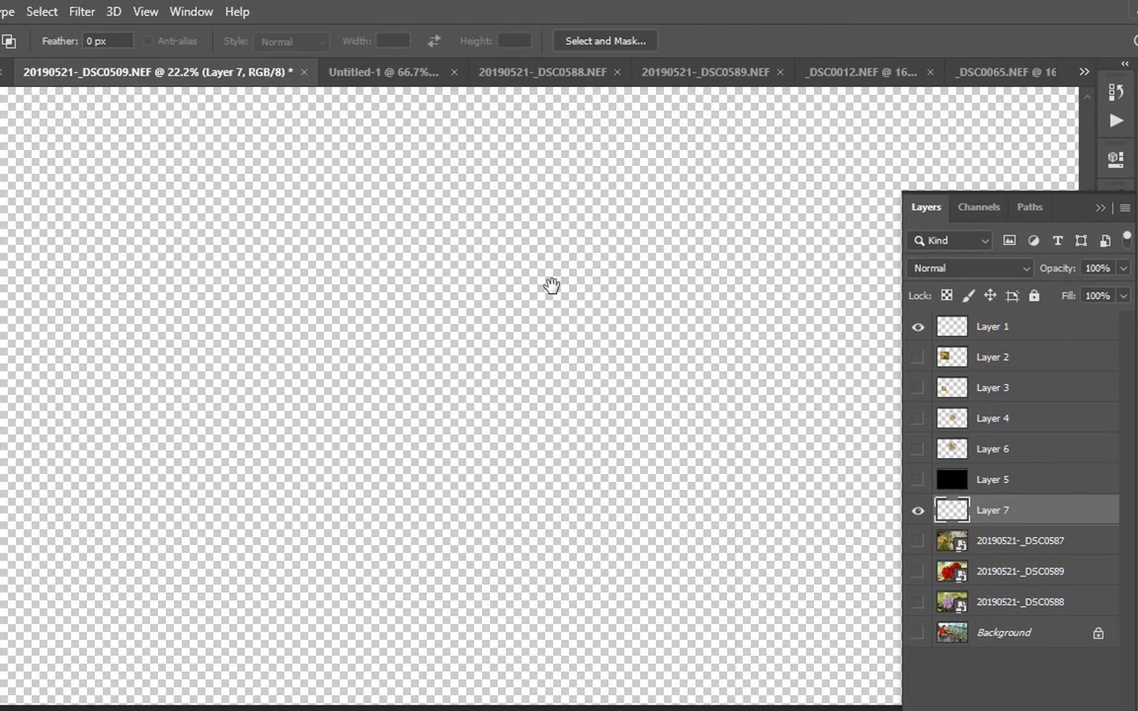
drag(457, 168, 371, 411)
drag(464, 529, 411, 526)
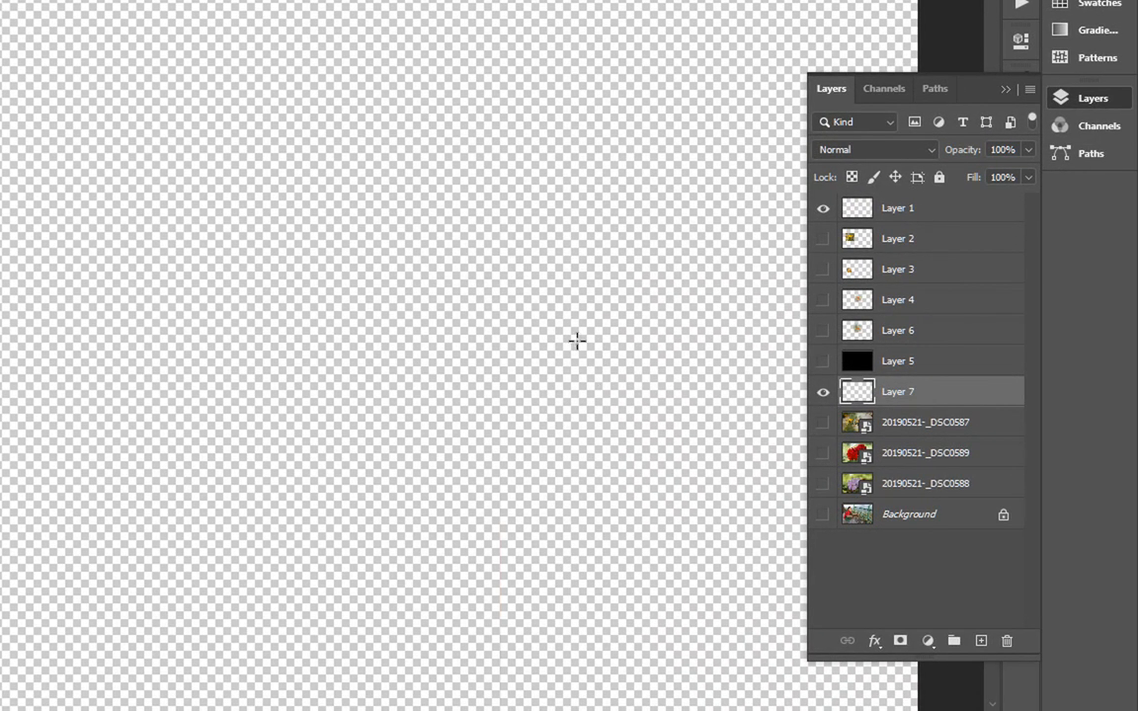
drag(577, 341, 463, 343)
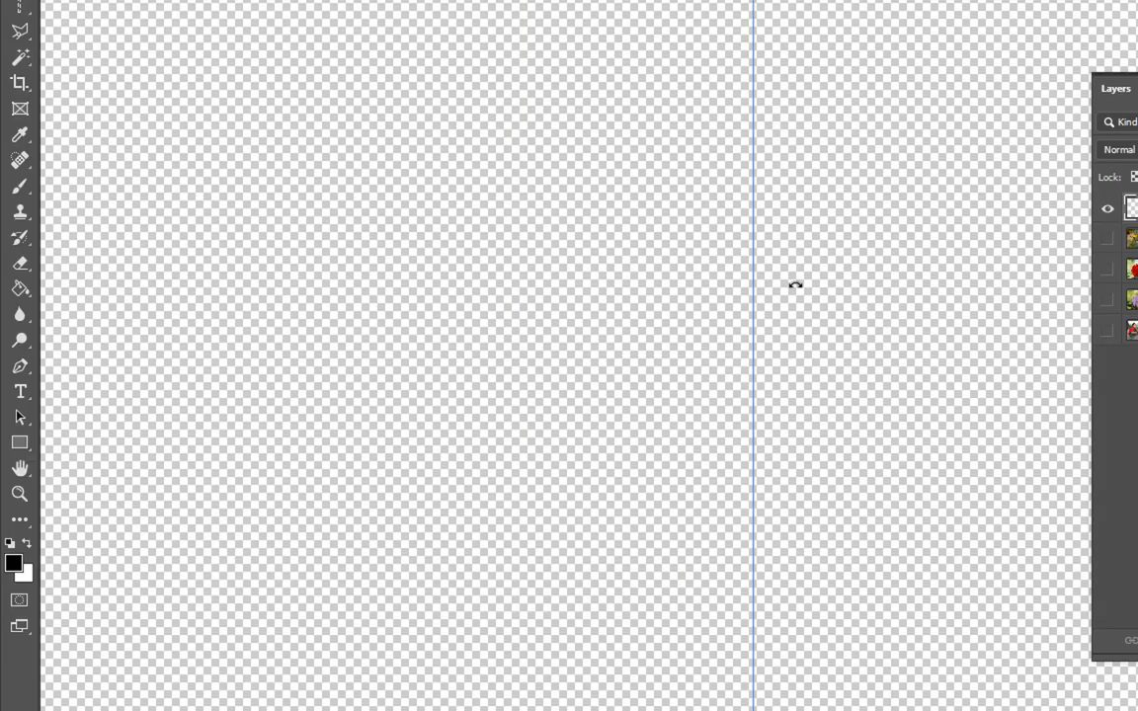
scroll(851, 179, down, 7)
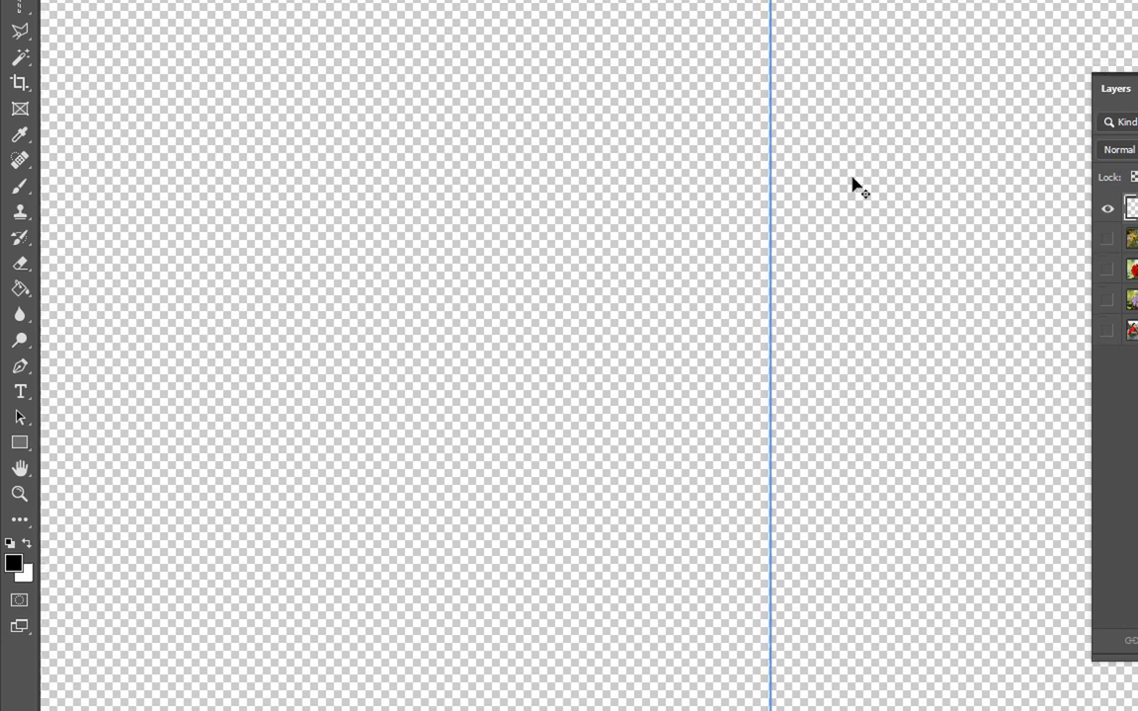
scroll(855, 188, down, 5)
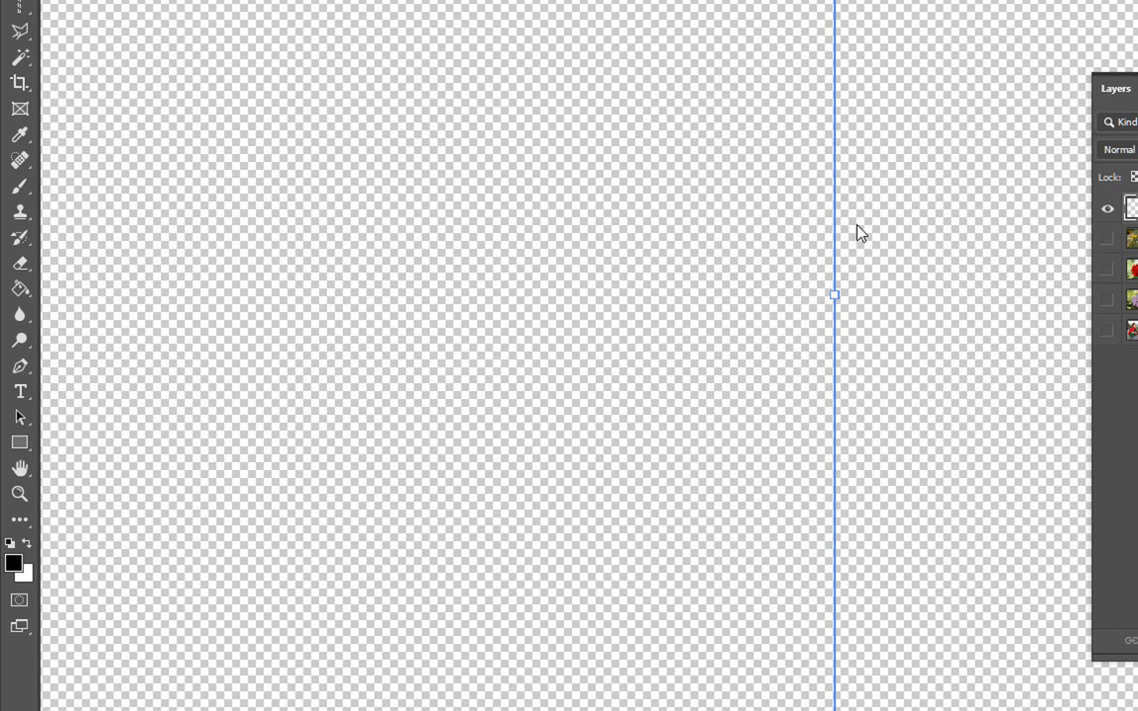
scroll(857, 225, down, 3)
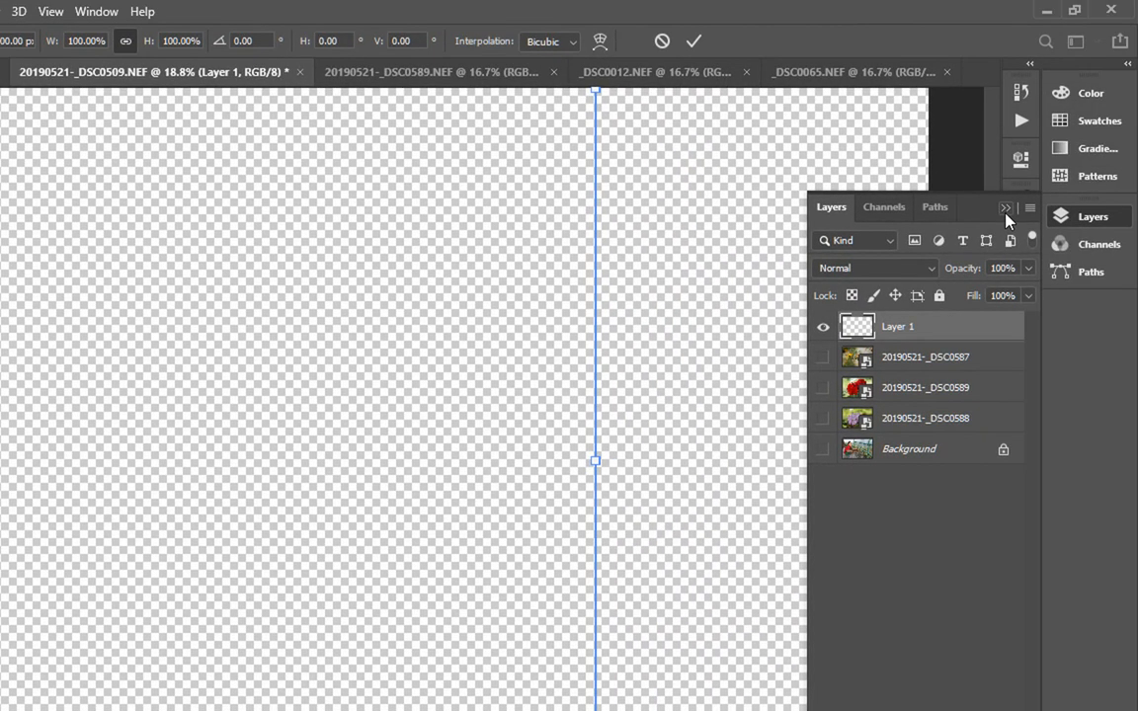
click(1016, 204)
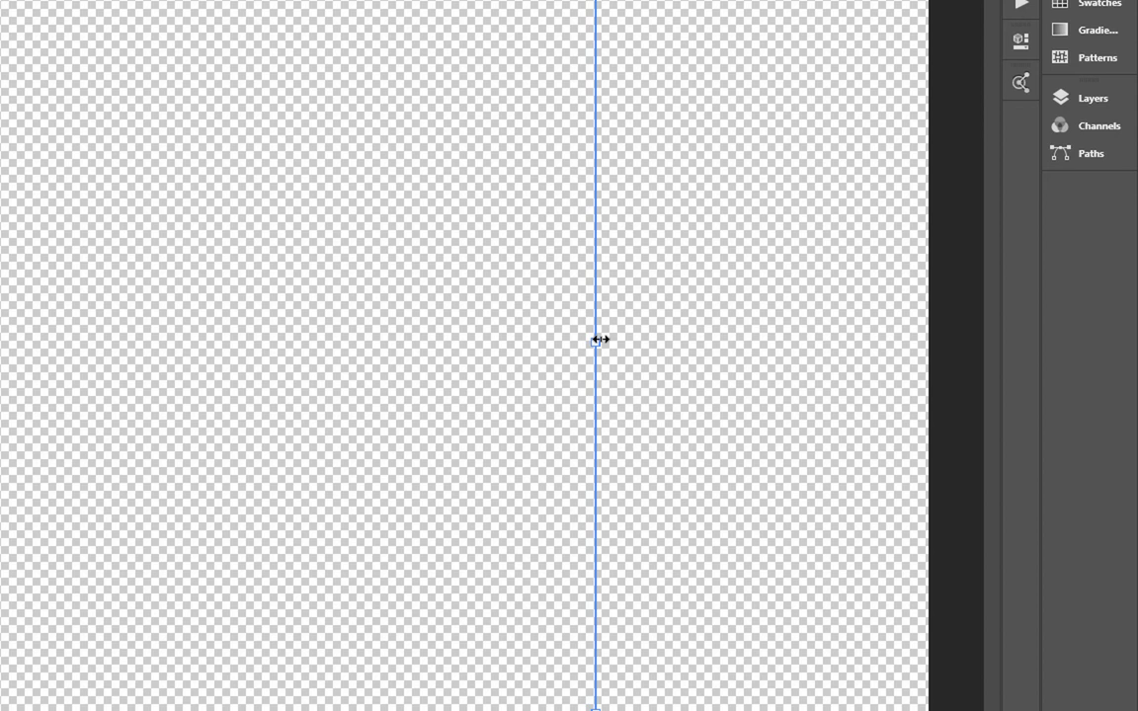
drag(598, 339, 600, 339)
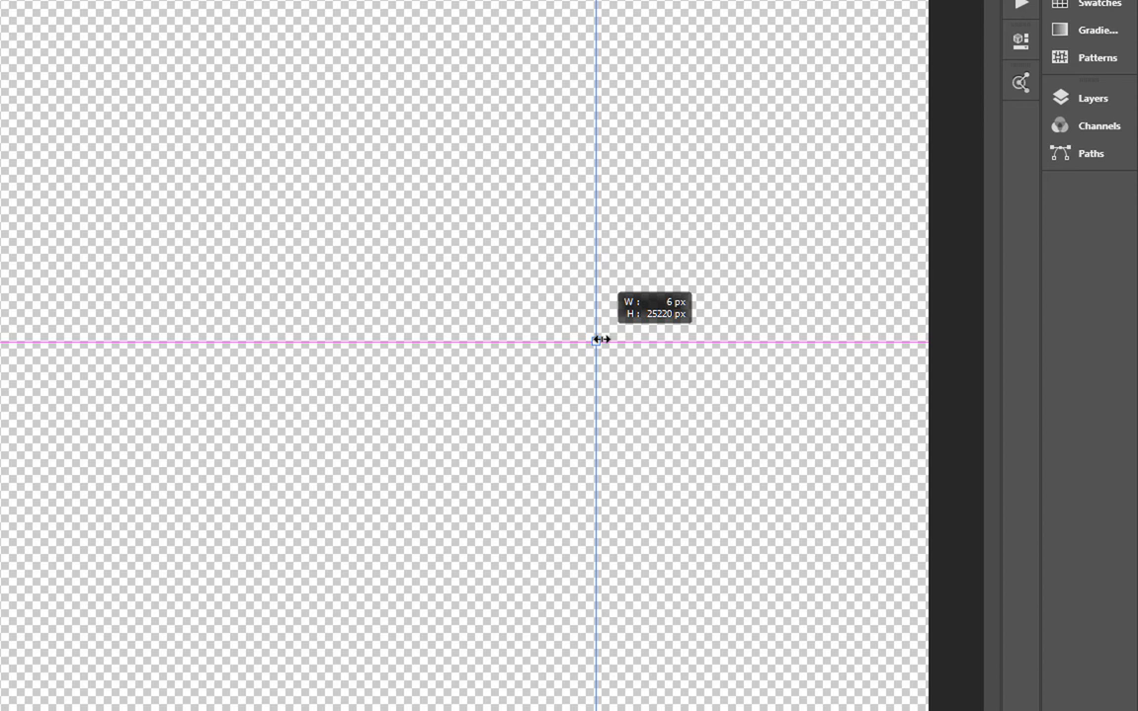
drag(599, 339, 939, 311)
drag(595, 344, 2, 345)
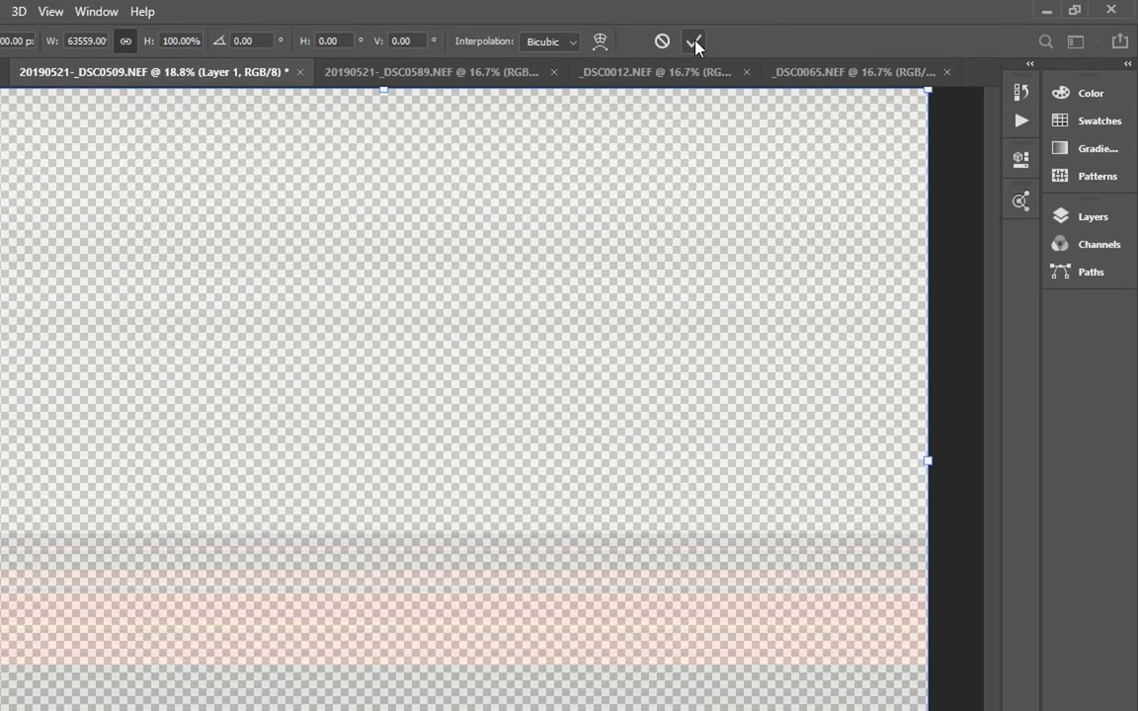
click(696, 35)
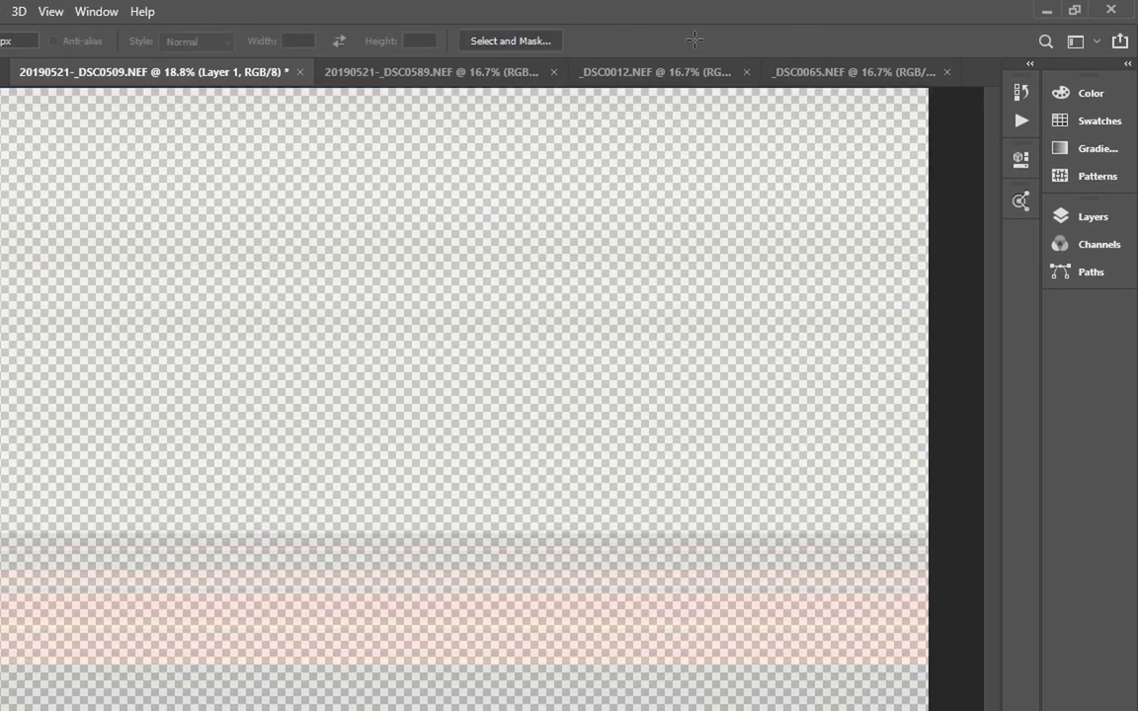
Extend the striped layer's left side to the canvas edge to cover the remaining transparent gap.
scroll(435, 450, down, 2)
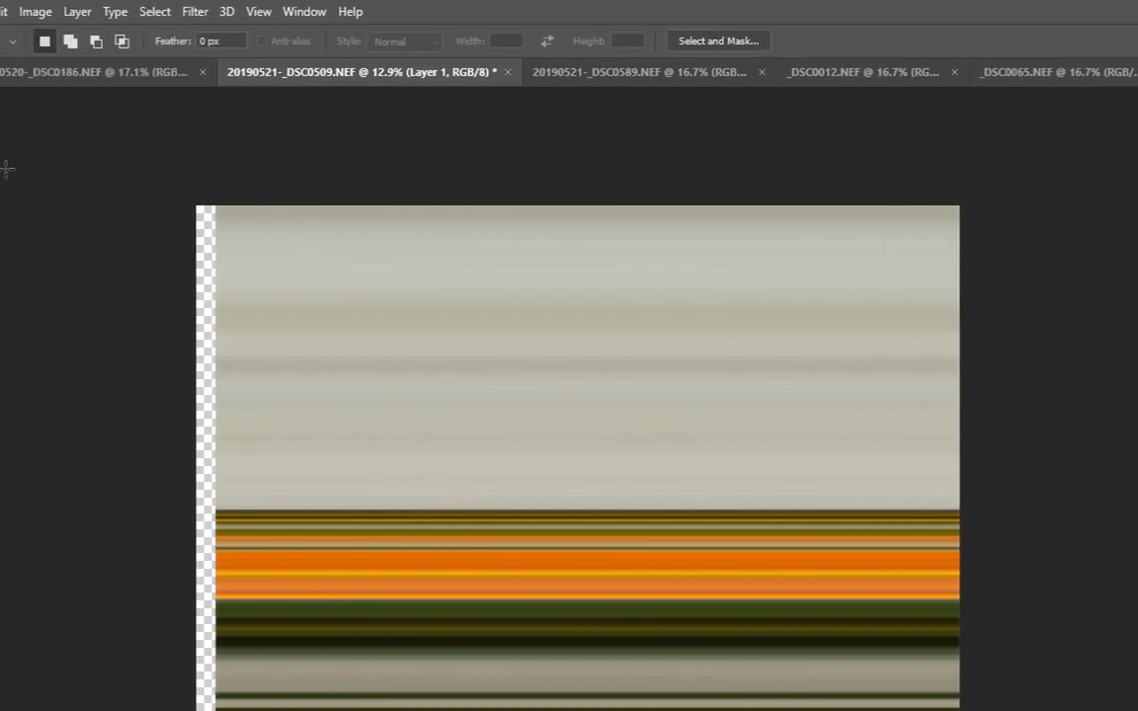
click(19, 99)
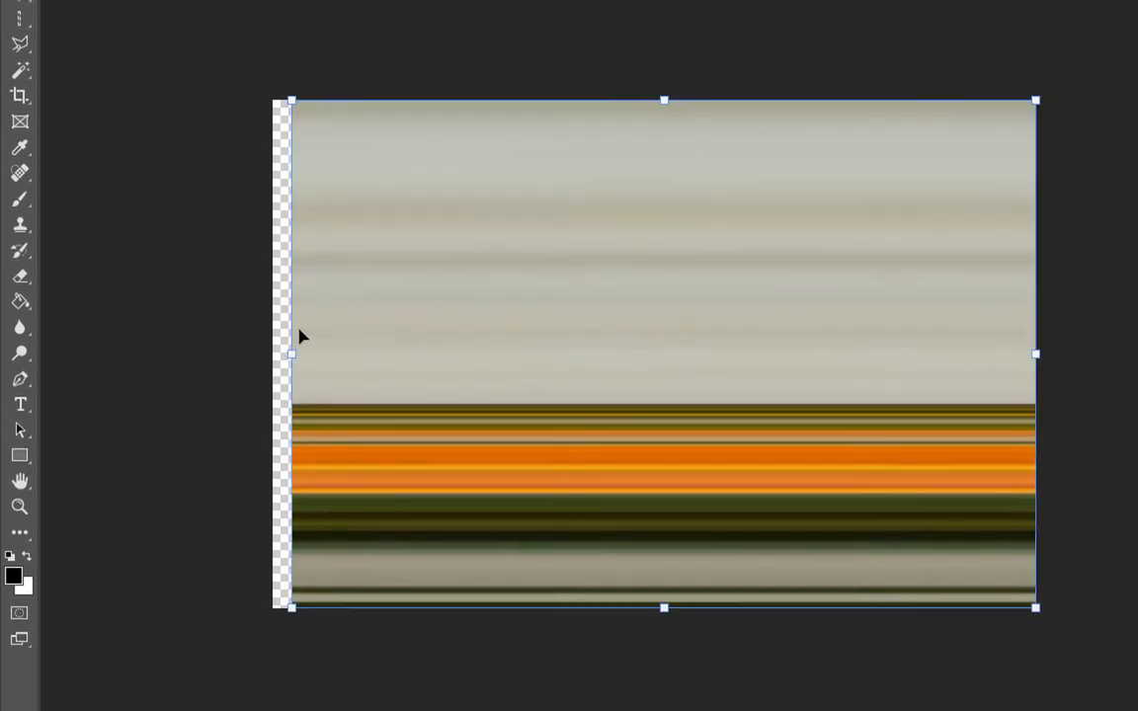
drag(286, 353, 274, 353)
click(697, 39)
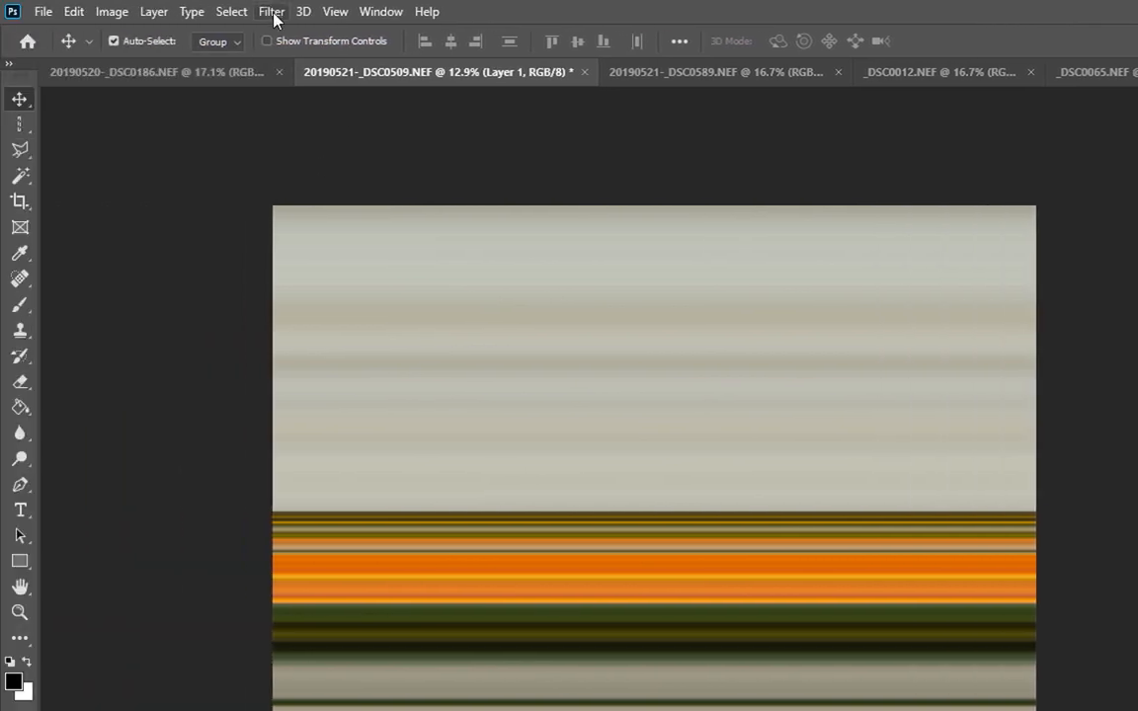
Open Liquify and, with a 1200 brush, push the orange band's upper edge up into three wave peaks.
click(272, 12)
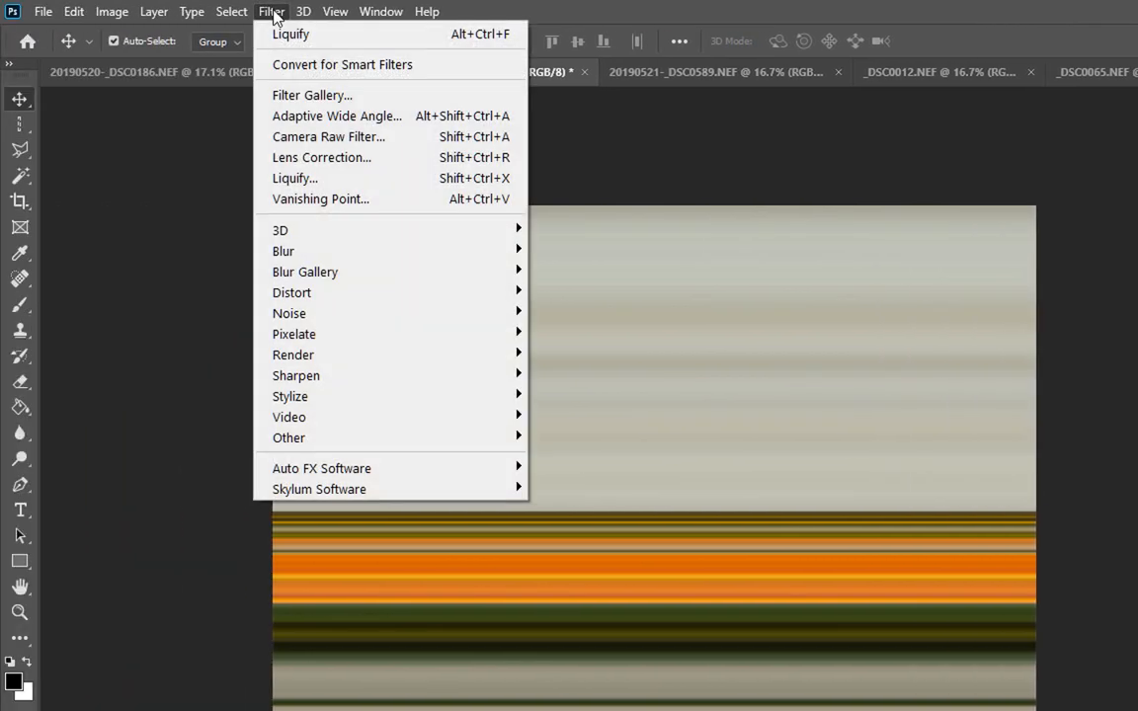
click(316, 181)
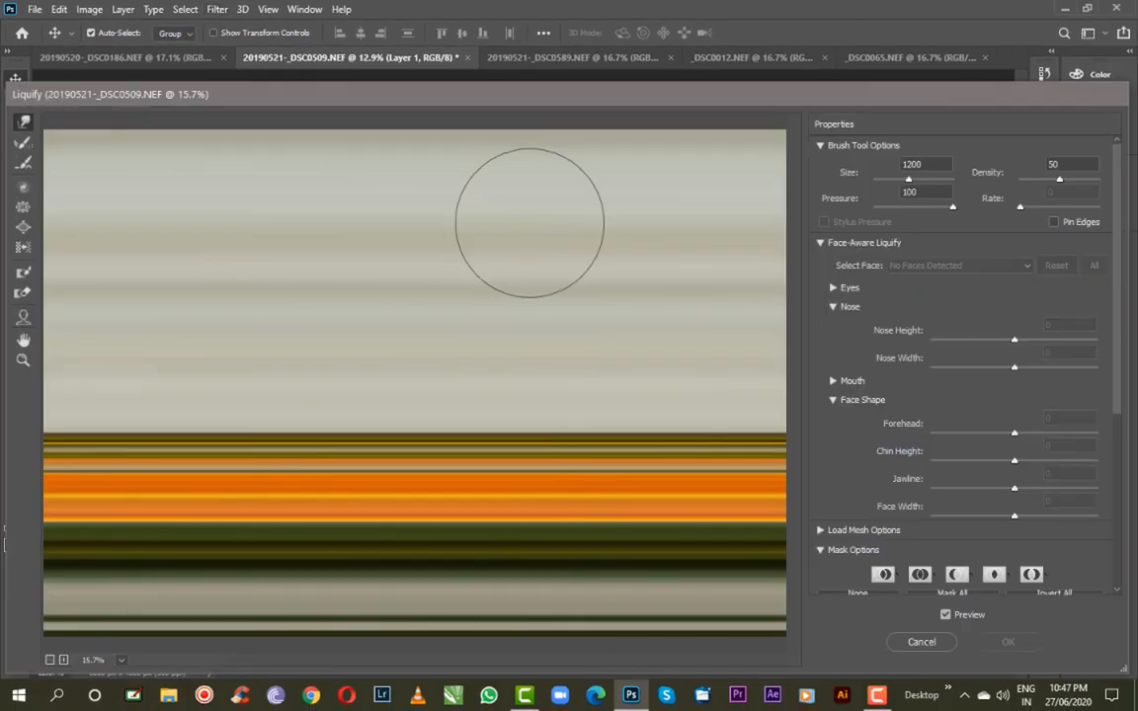
scroll(496, 291, down, 2)
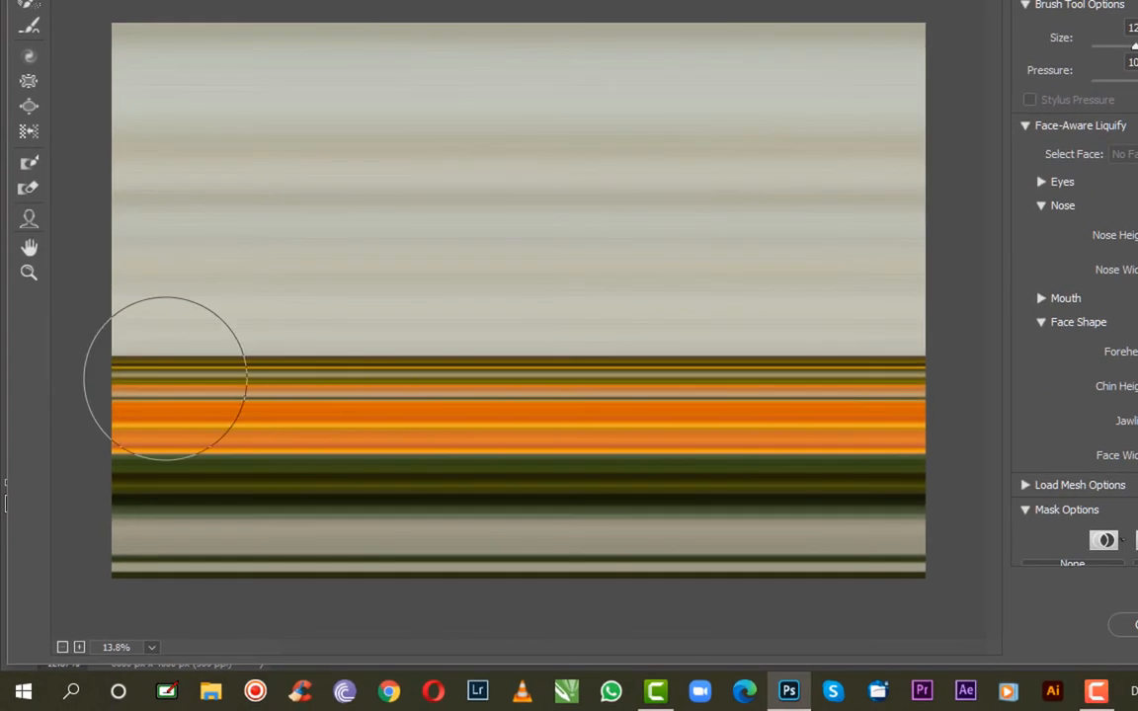
drag(135, 445, 178, 419)
mouse_move(223, 346)
mouse_down()
mouse_move(272, 288)
mouse_move(391, 341)
mouse_move(482, 323)
mouse_move(532, 268)
mouse_up()
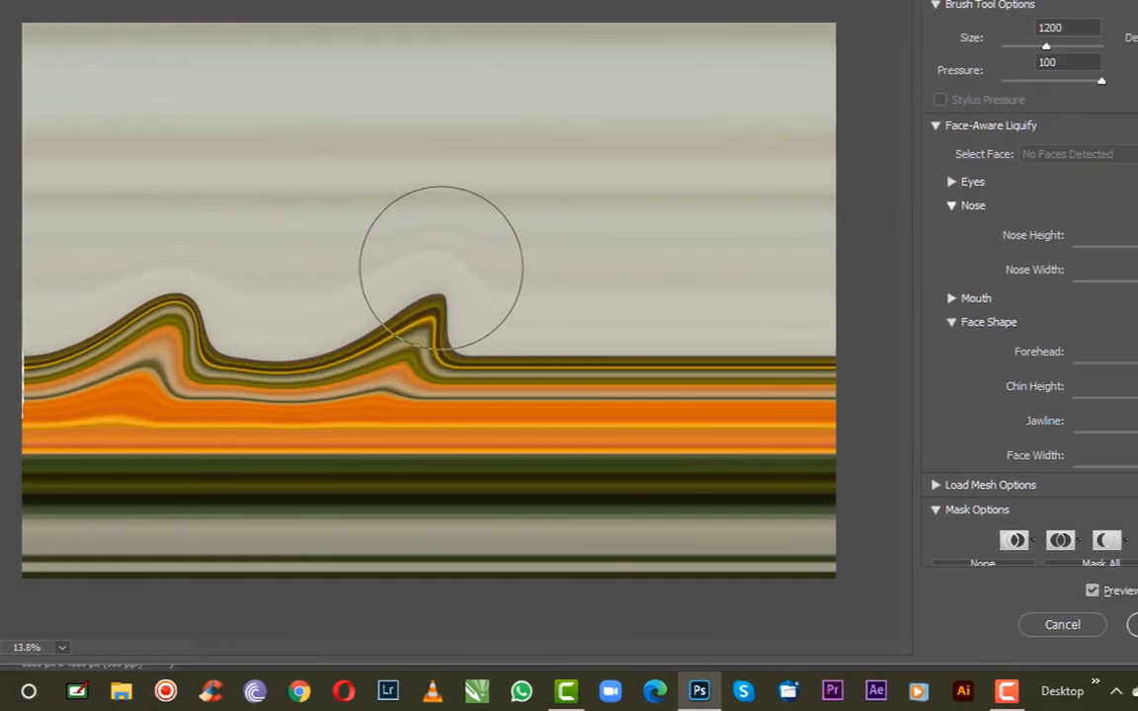
mouse_move(549, 356)
mouse_down()
mouse_move(656, 329)
mouse_move(722, 262)
mouse_up()
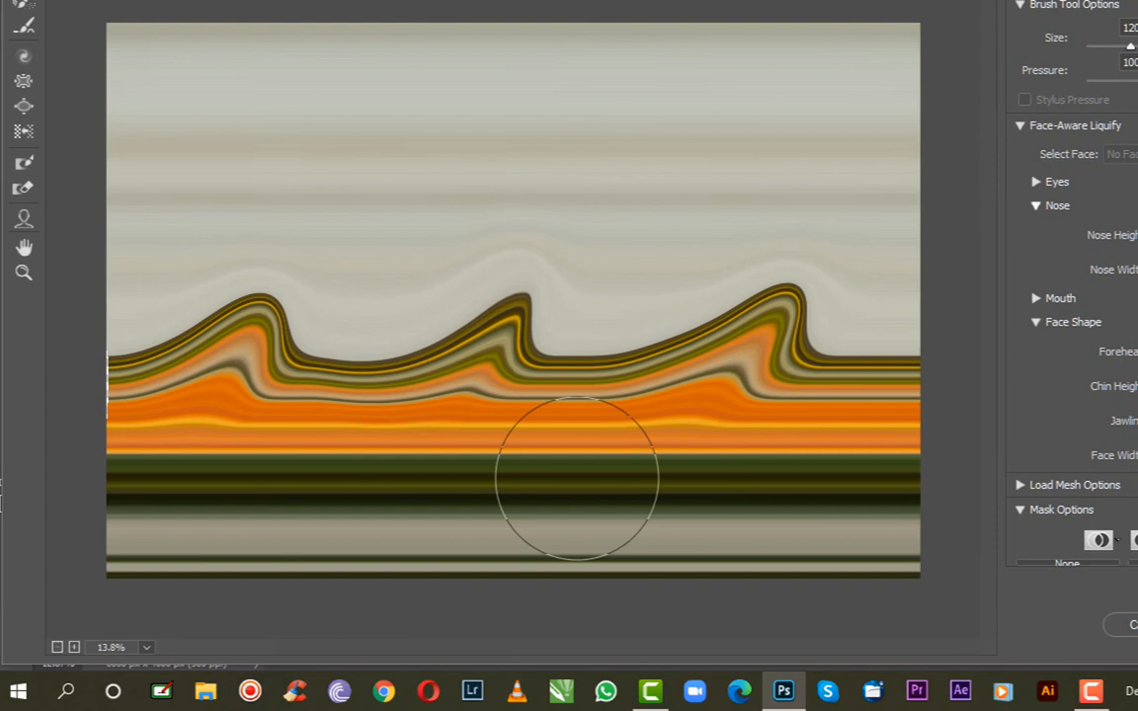
Push the orange band's lower edge down into three troughs, pull the stripes down at the image's left edge, and apply Liquify.
mouse_move(406, 470)
mouse_down()
mouse_move(287, 521)
mouse_move(210, 533)
mouse_up()
mouse_move(542, 453)
mouse_down()
mouse_move(488, 503)
mouse_move(546, 525)
mouse_up()
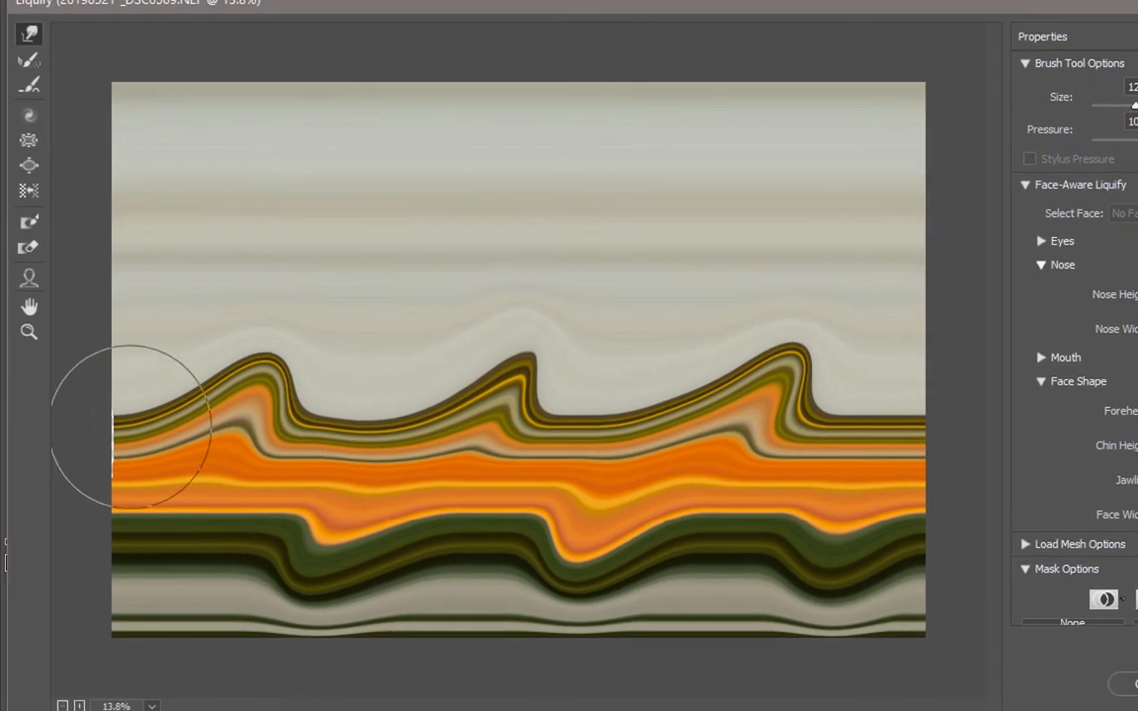
drag(146, 371, 128, 427)
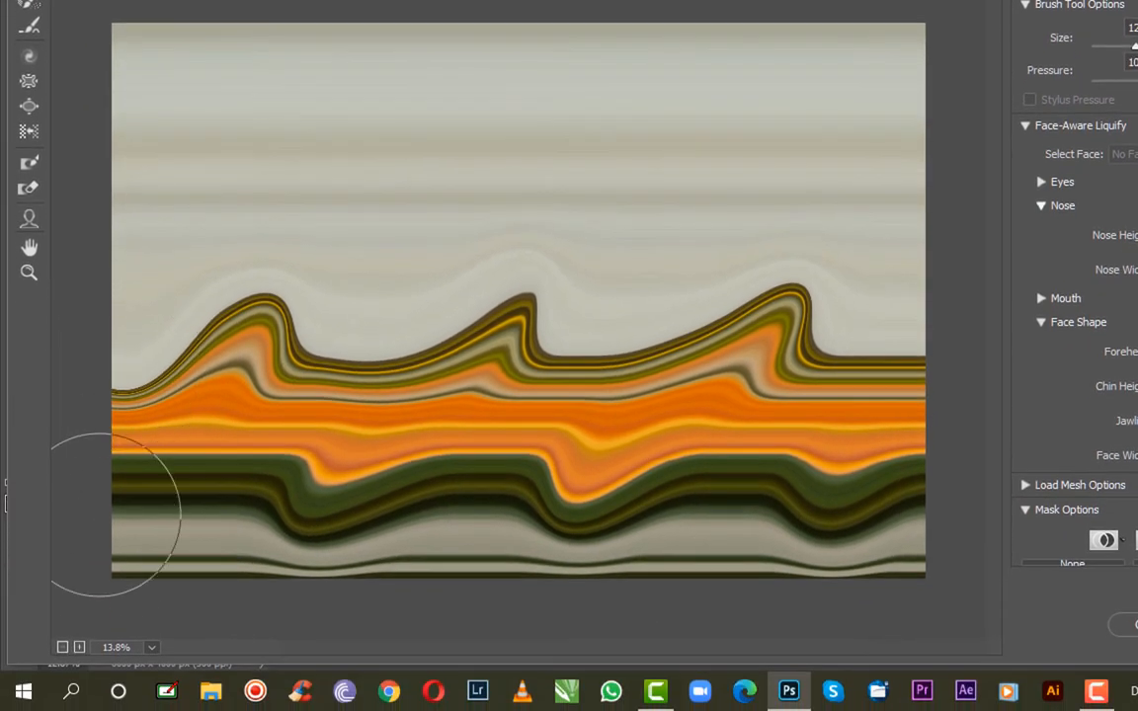
mouse_move(100, 515)
mouse_down()
mouse_move(102, 546)
mouse_move(97, 483)
mouse_move(93, 580)
mouse_up()
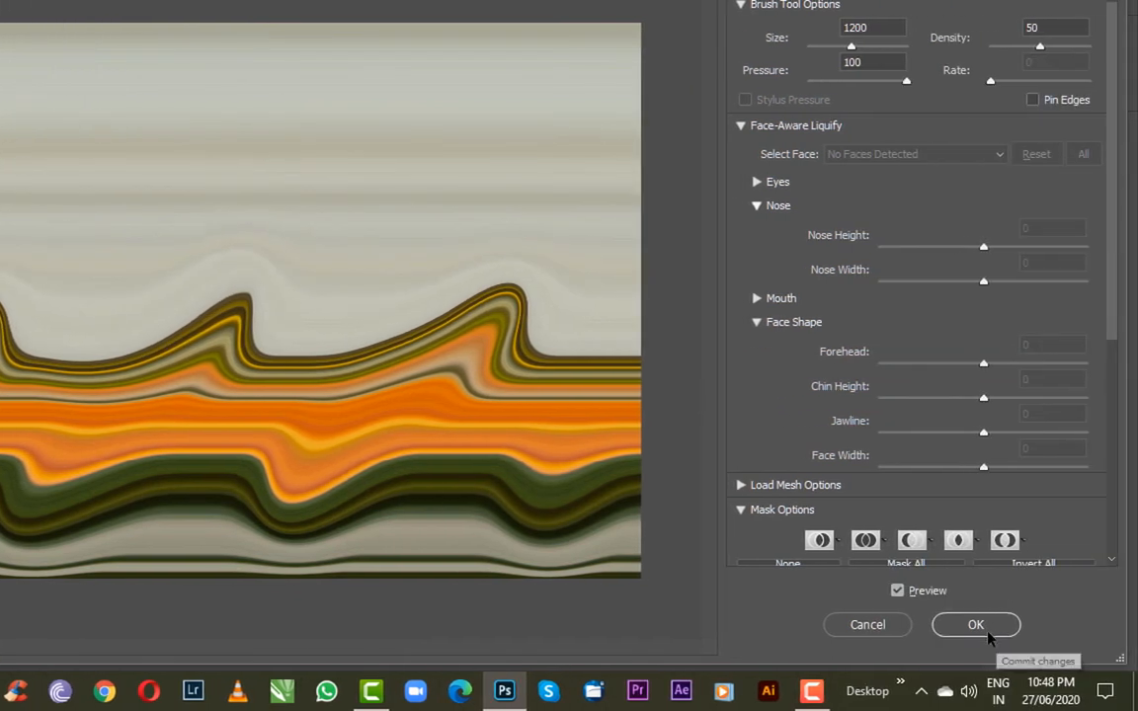
click(976, 626)
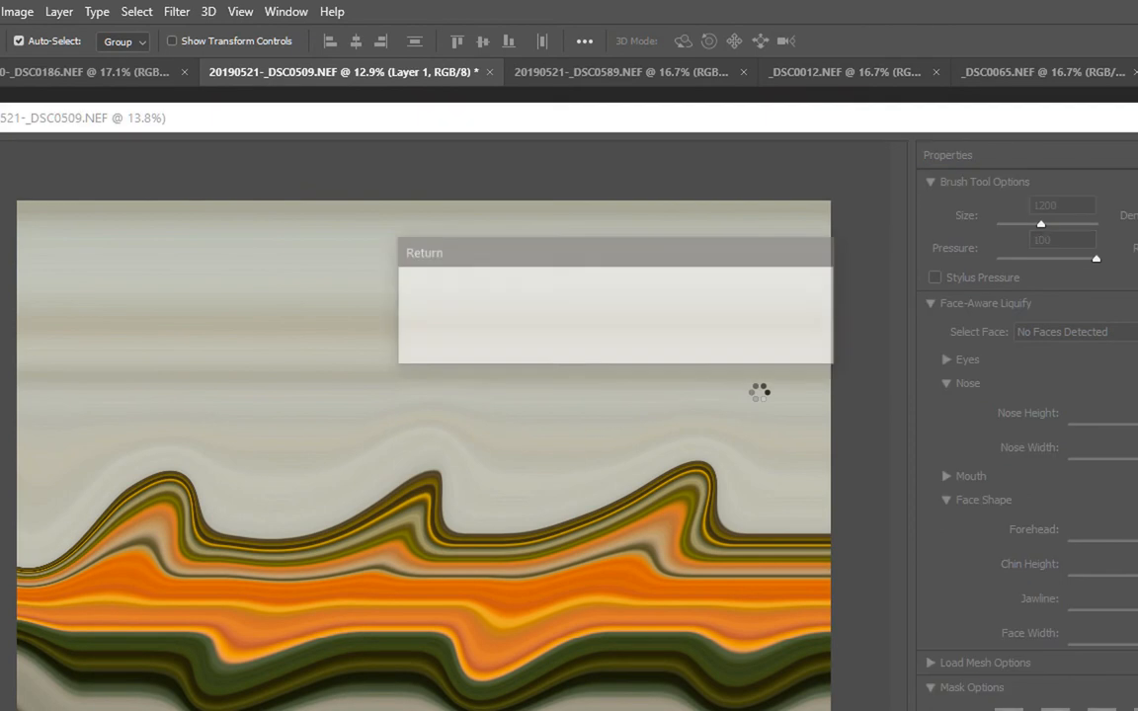